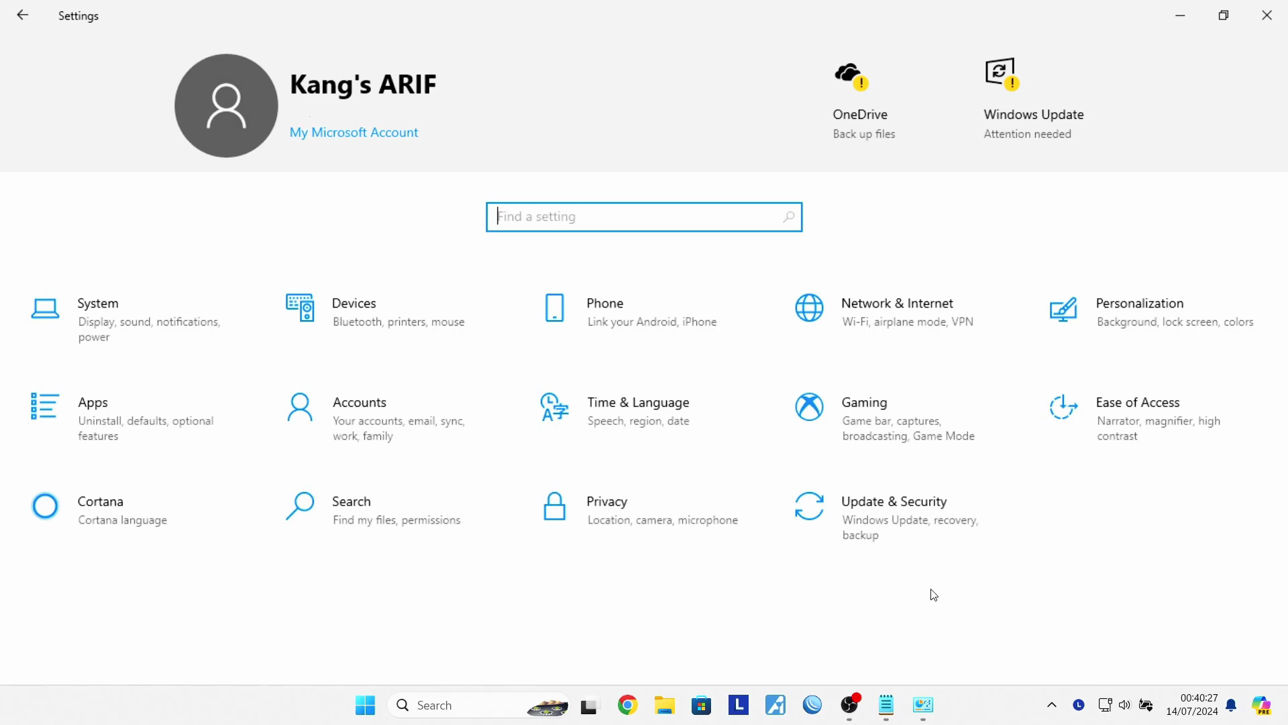
Switch to the open Notepad notes and enter "Mengatur bandwidth" as item 3.
{"action": "left_click", "coordinate": [888, 710]}
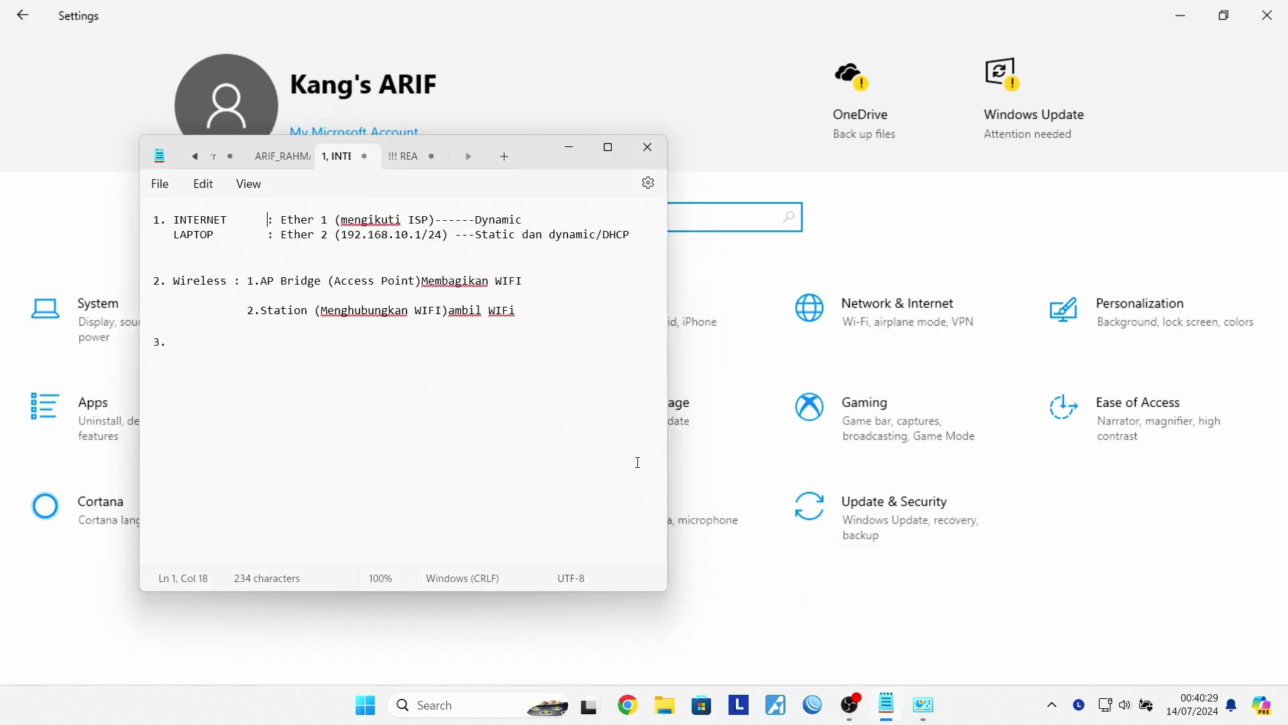
{"action": "left_click", "coordinate": [185, 346]}
{"action": "type", "text": "Mengatu"}
{"action": "type", "text": "r bandwidth"}
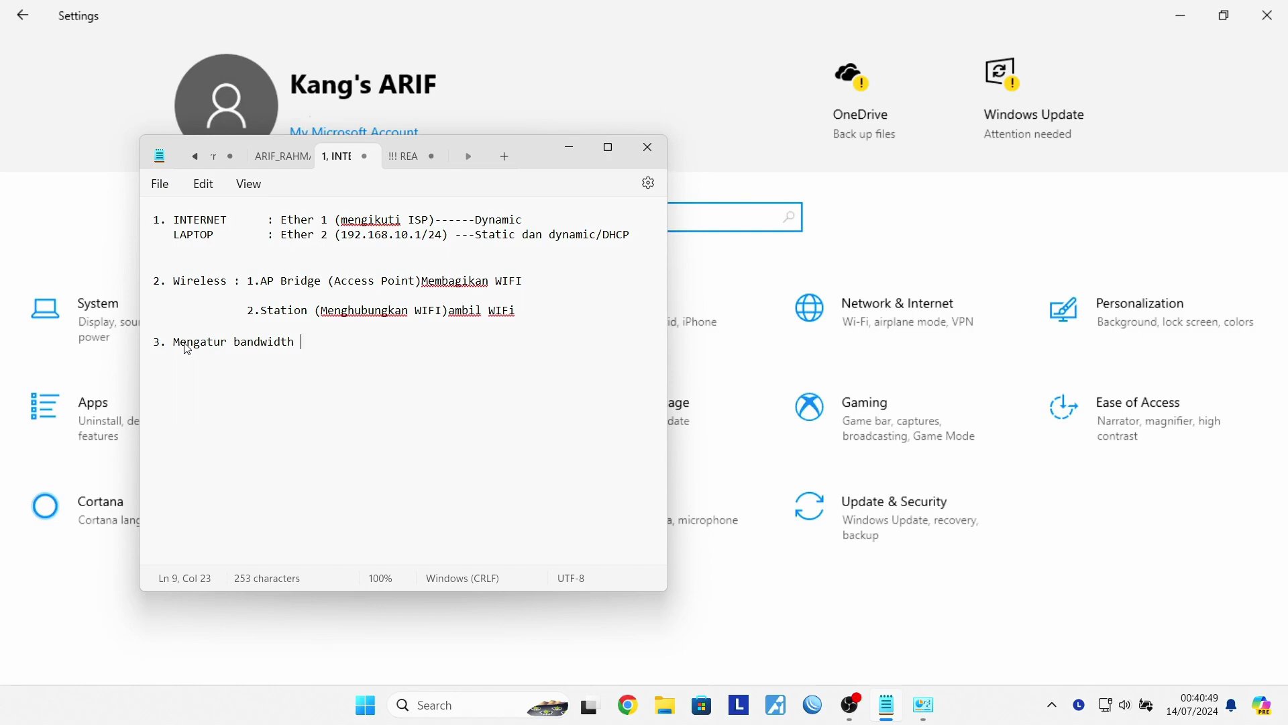
Complete item 3 of the notes with "Ether 2= 3 Mbps, Ether 3=6 Mbps" after "Mengatur bandwidth".
{"action": "type", "text": "Eterh"}
{"action": "key", "text": "BackSpace"}
{"action": "key", "text": "BackSpace"}
{"action": "key", "text": "BackSpace"}
{"action": "key", "text": "BackSpace"}
{"action": "type", "text": "ther 2"}
{"action": "key", "text": "BackSpace"}
{"action": "type", "text": "= 3 MbpsEther "}
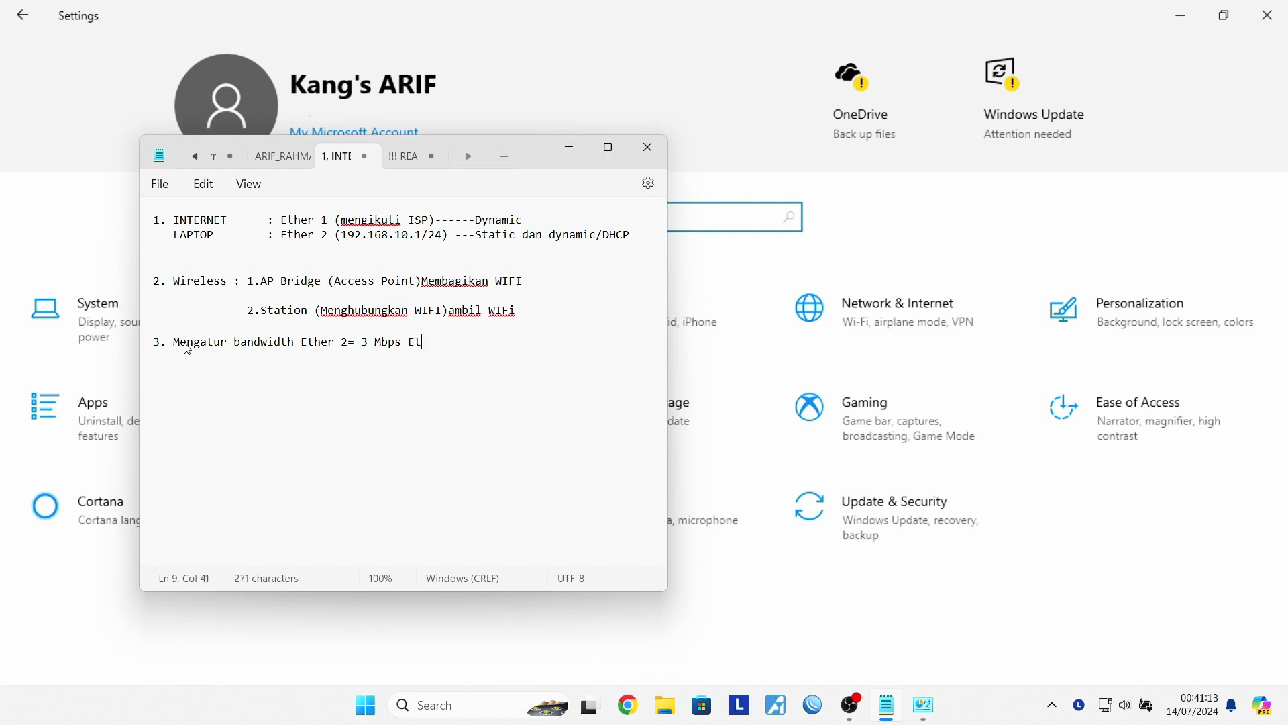
{"action": "type", "text": "3=6Mbps"}
{"action": "type", "text": " ,"}
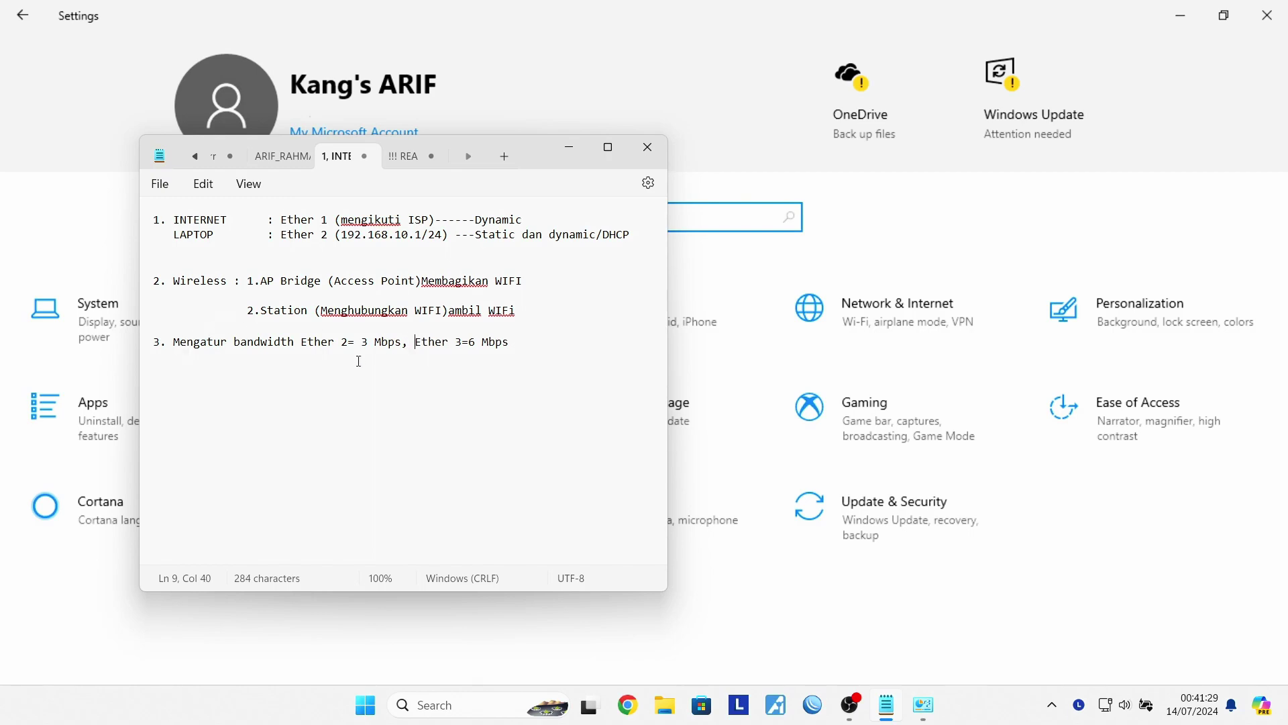
{"action": "left_click", "coordinate": [355, 369]}
Switch to WinBox, connect to the RB941-2nD router with the saved login, and close the leftover queue list.
{"action": "left_click", "coordinate": [811, 703]}
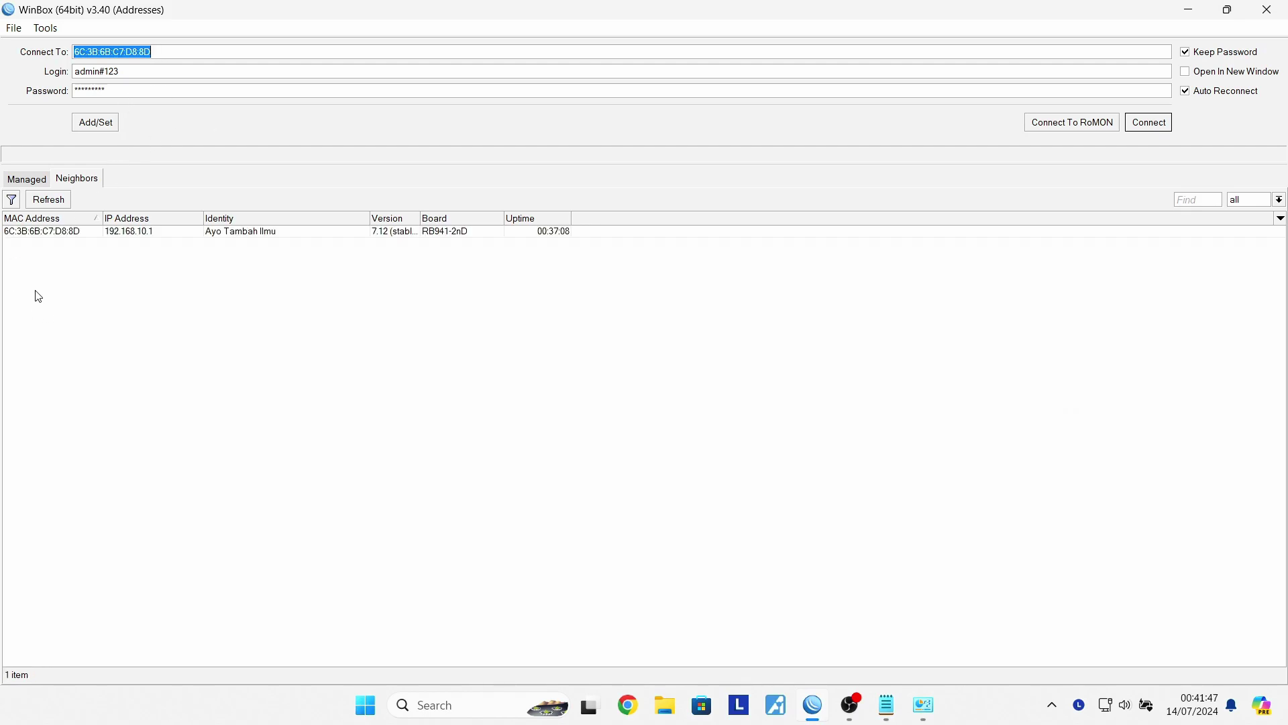
{"action": "left_click", "coordinate": [19, 235]}
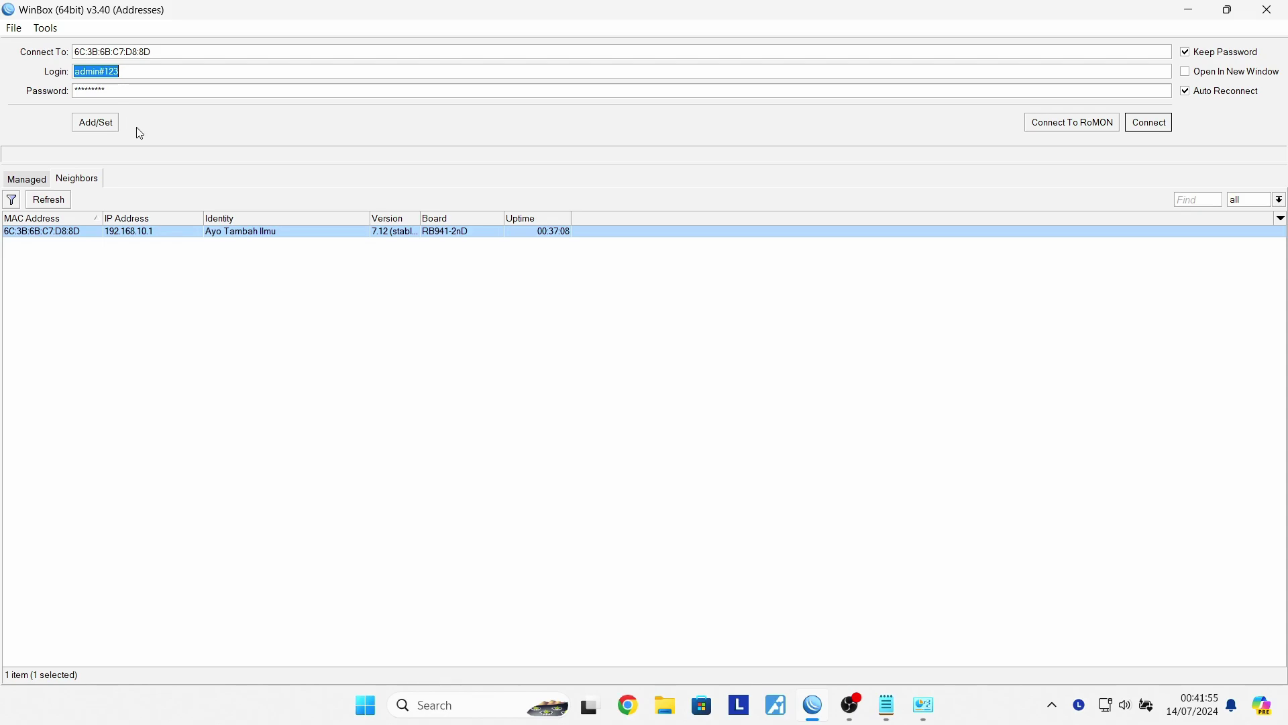
{"action": "left_click", "coordinate": [1149, 122]}
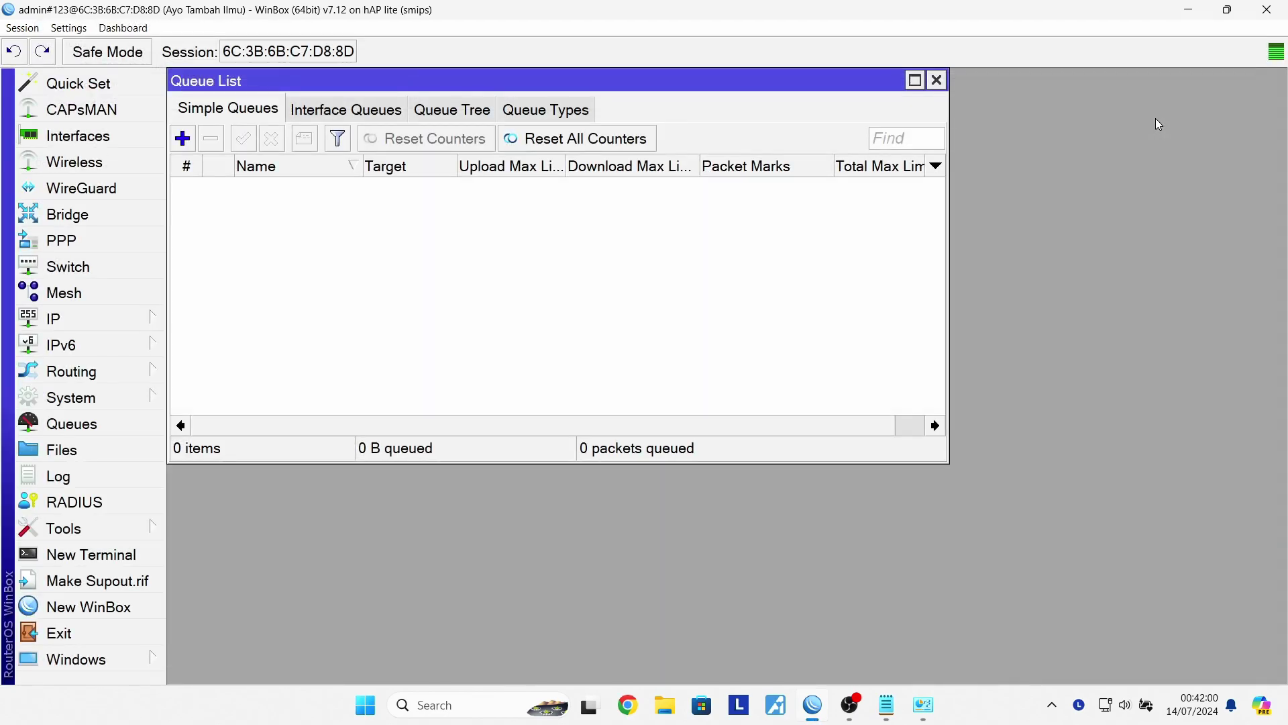
{"action": "left_click", "coordinate": [937, 80]}
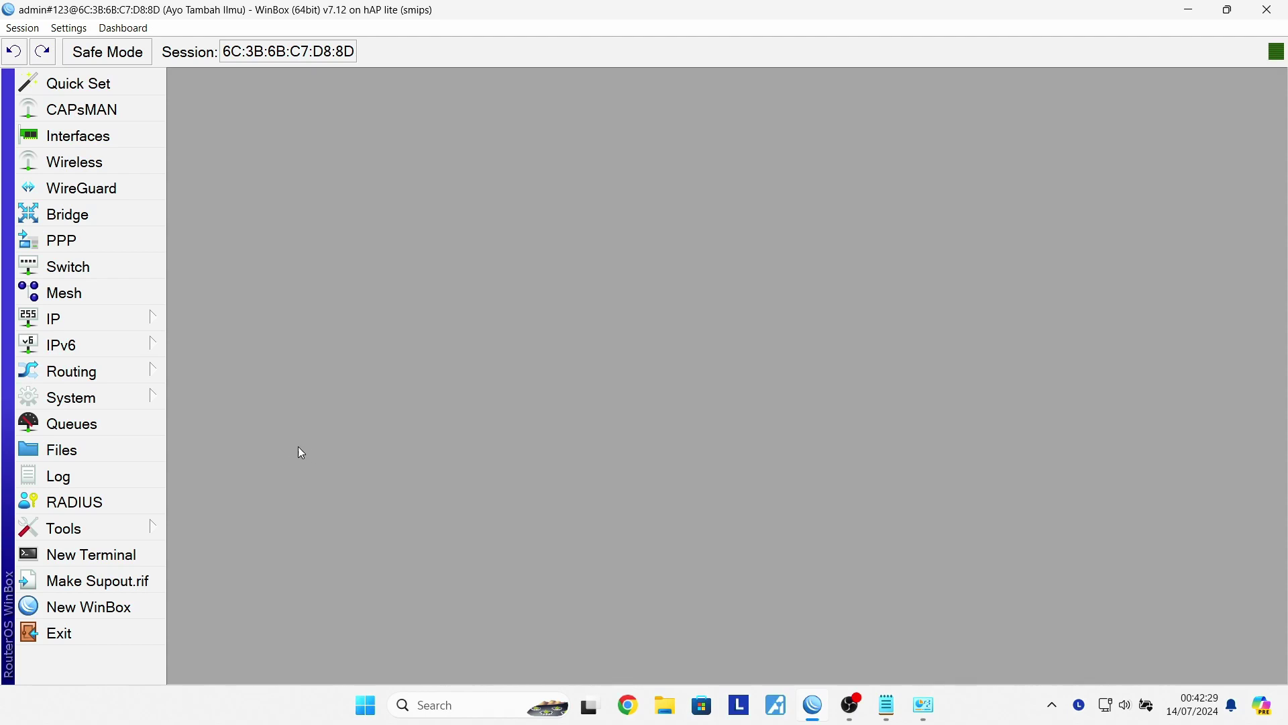
Create a new simple queue named "Laptop" with ether2-Client as its target.
{"action": "left_click", "coordinate": [68, 430]}
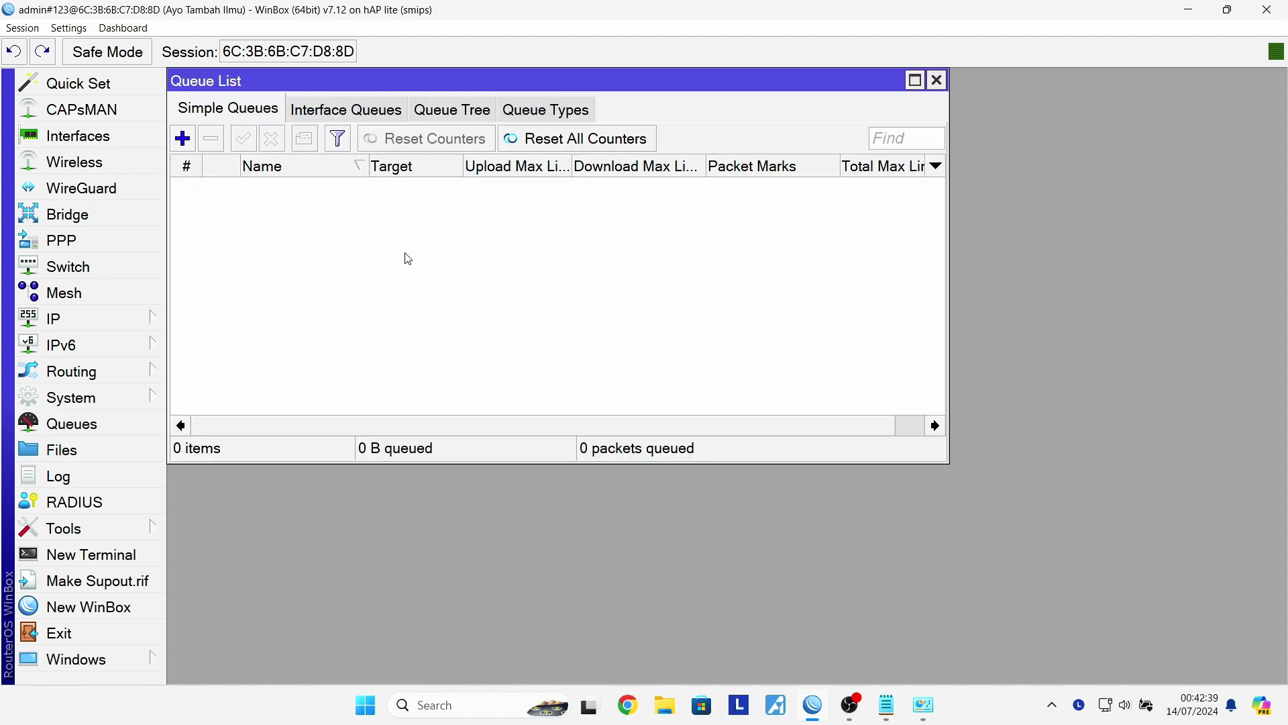
{"action": "left_click_drag", "start_coordinate": [376, 80], "coordinate": [377, 80]}
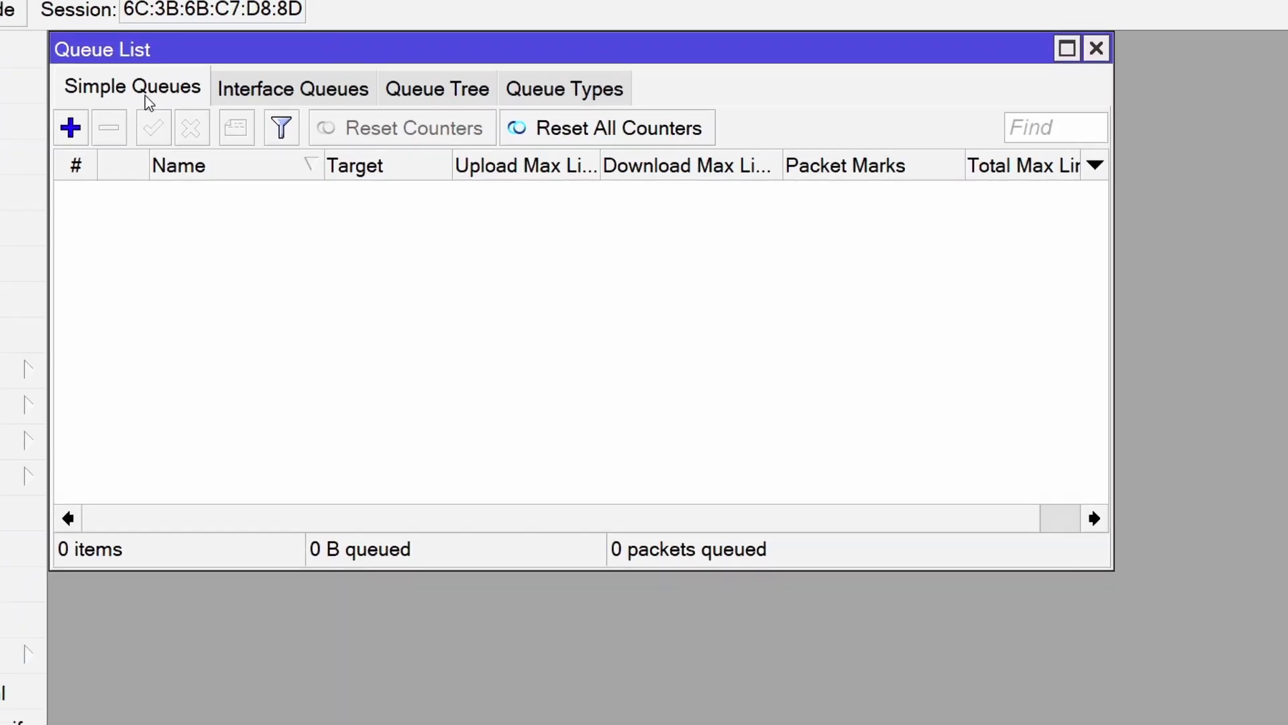
{"action": "left_click", "coordinate": [70, 128]}
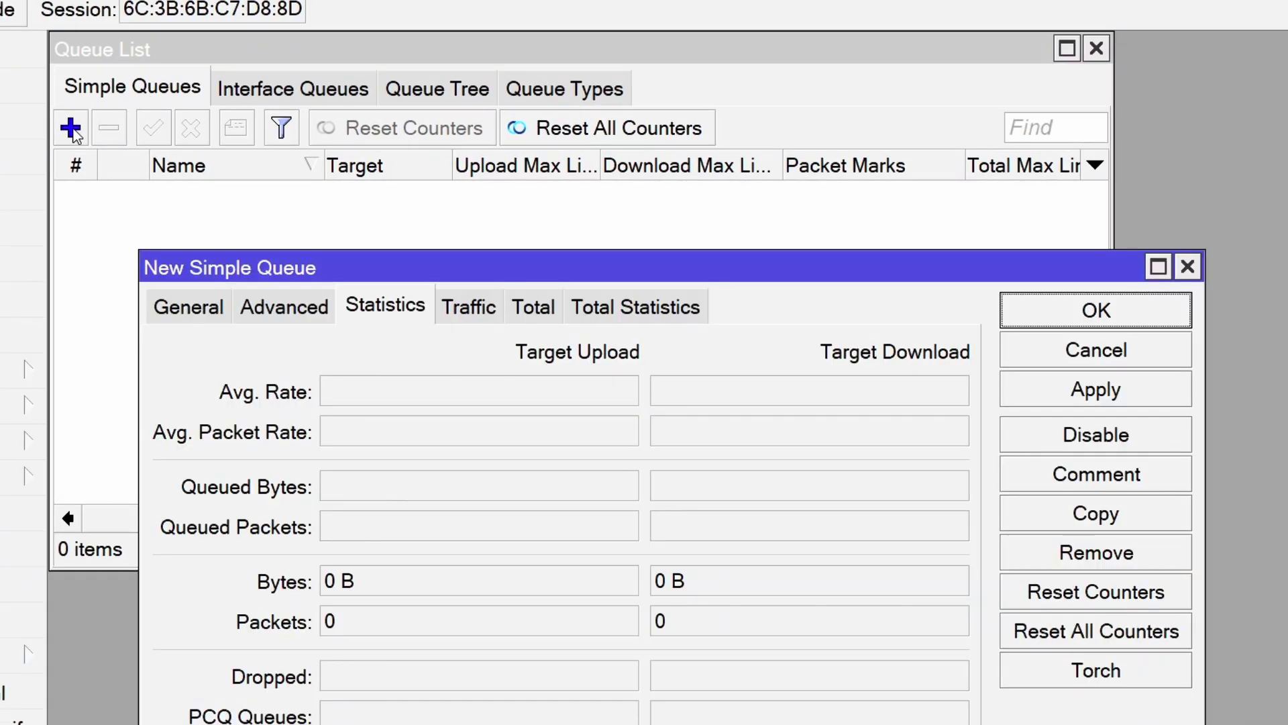
{"action": "left_click", "coordinate": [203, 312]}
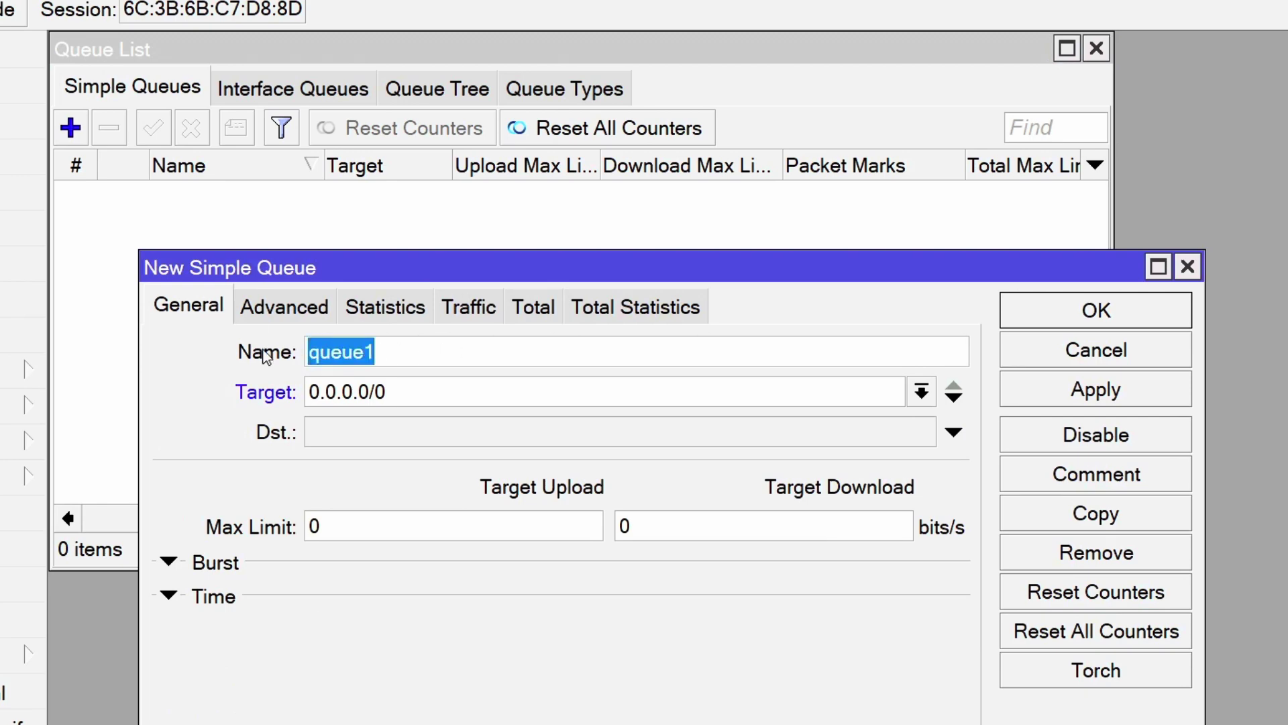
{"action": "type", "text": "Laptop"}
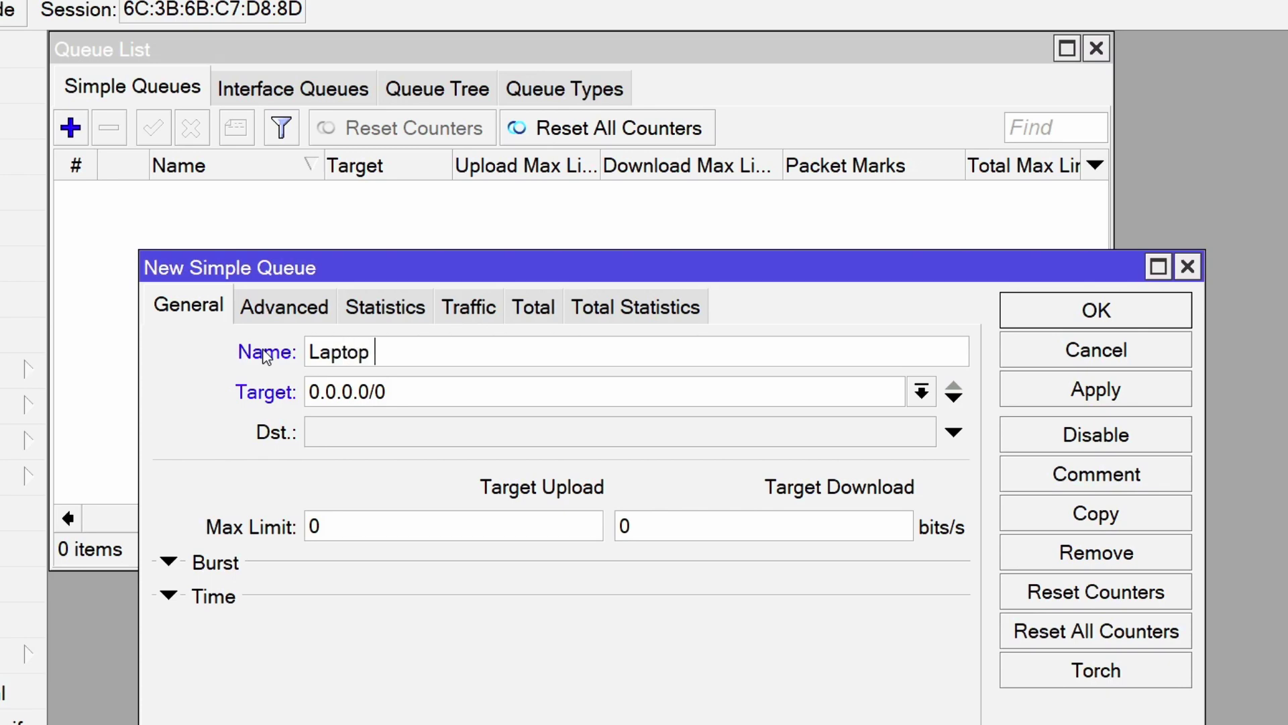
{"action": "left_click", "coordinate": [921, 392]}
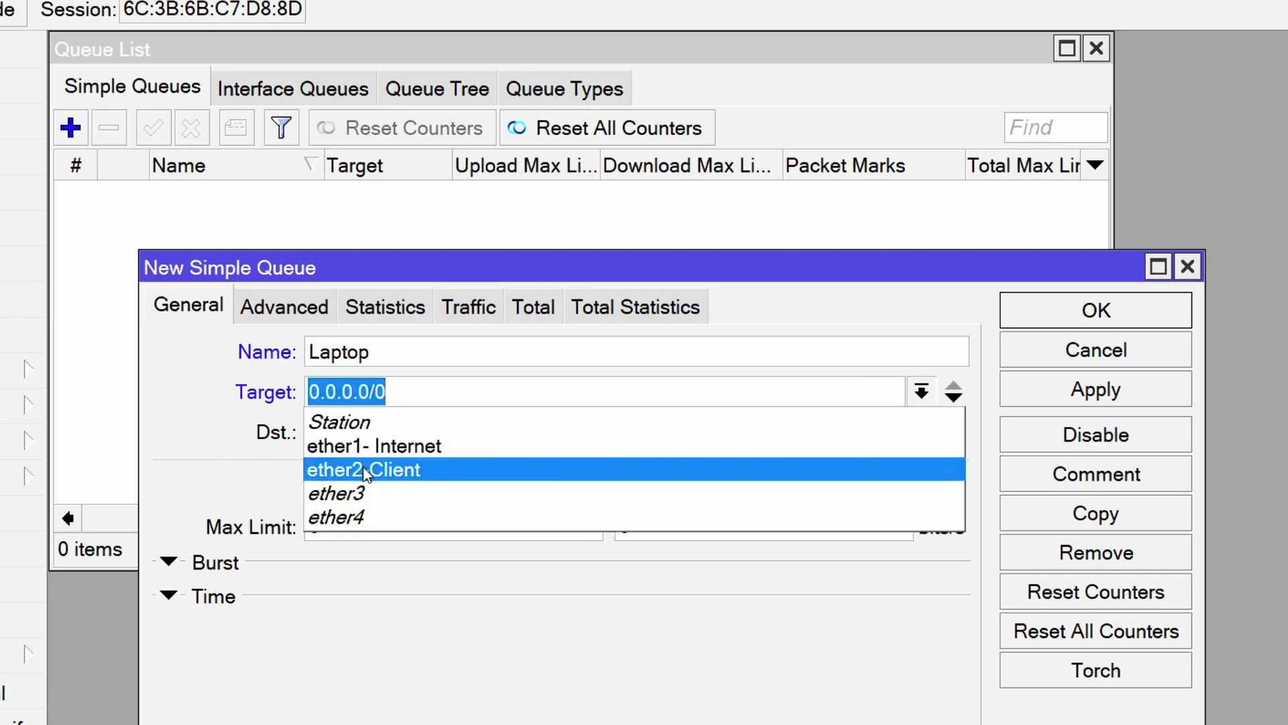
{"action": "left_click", "coordinate": [473, 469]}
Apply a max limit of 3M for both upload and download to the Laptop queue, and open its advanced settings.
{"action": "left_click", "coordinate": [355, 525]}
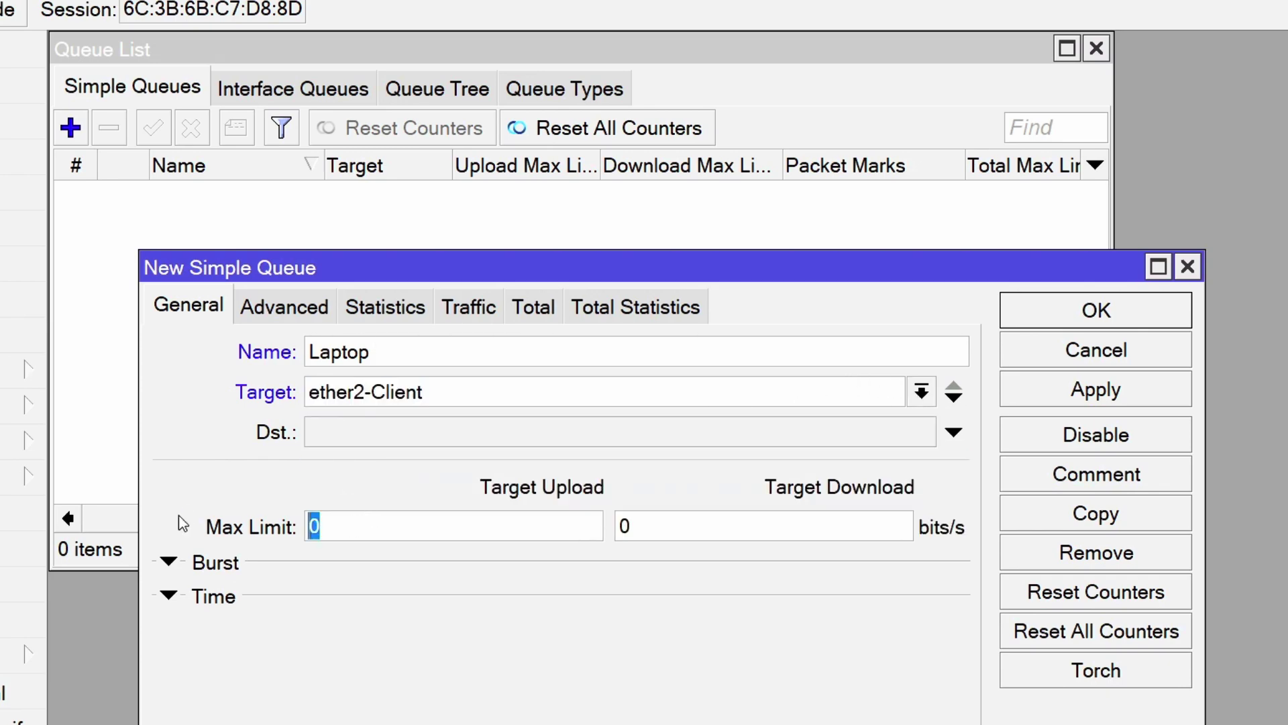
{"action": "type", "text": "3M"}
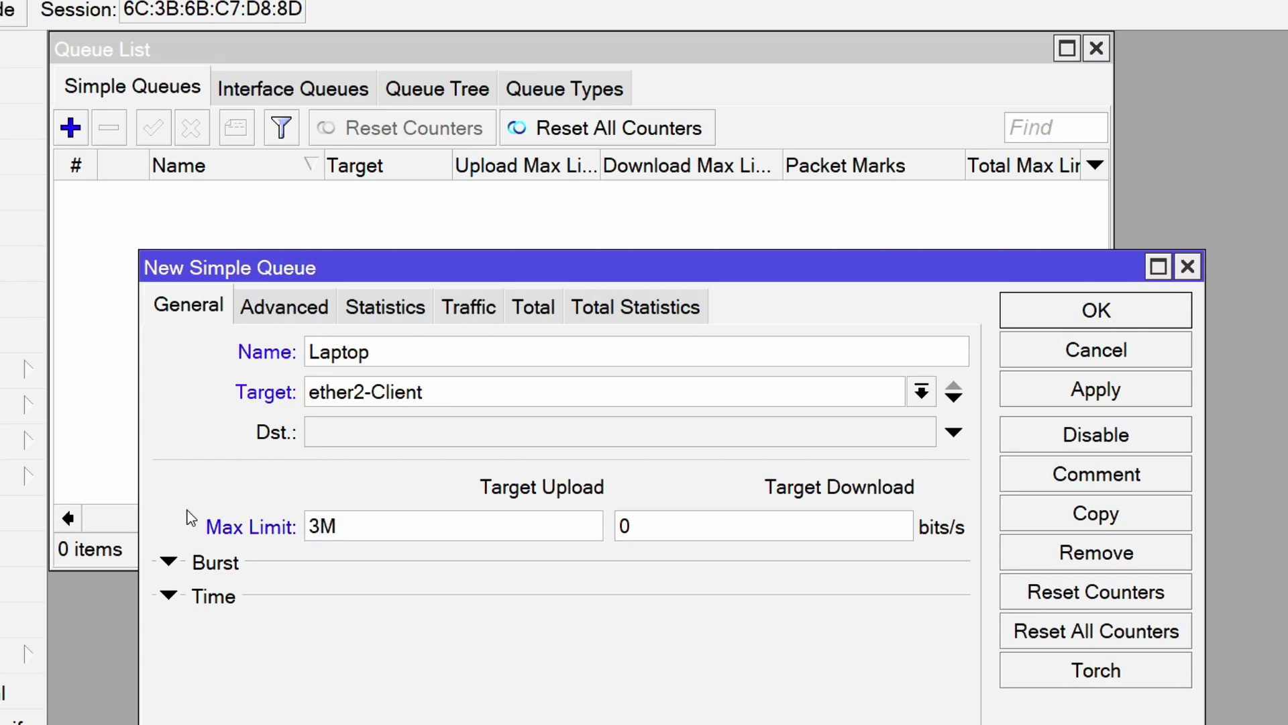
{"action": "key", "text": "Tab"}
{"action": "type", "text": "3M"}
{"action": "left_click", "coordinate": [1065, 396]}
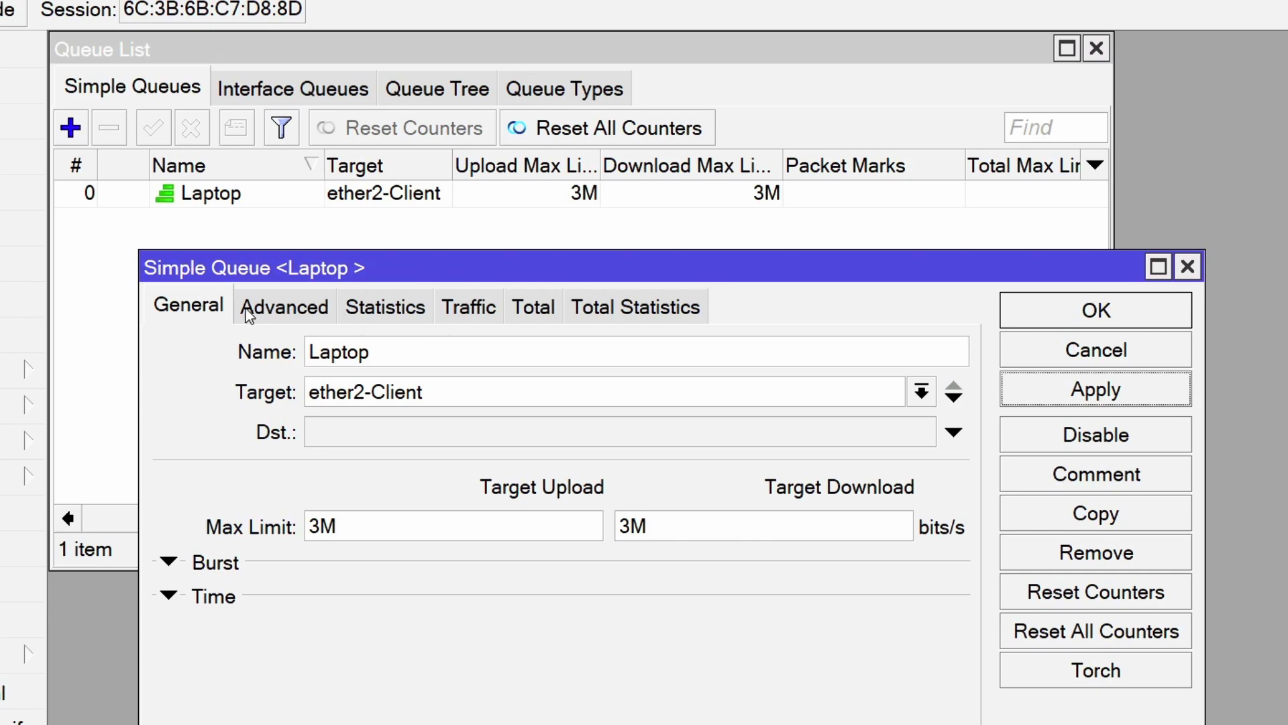
{"action": "left_click", "coordinate": [266, 310]}
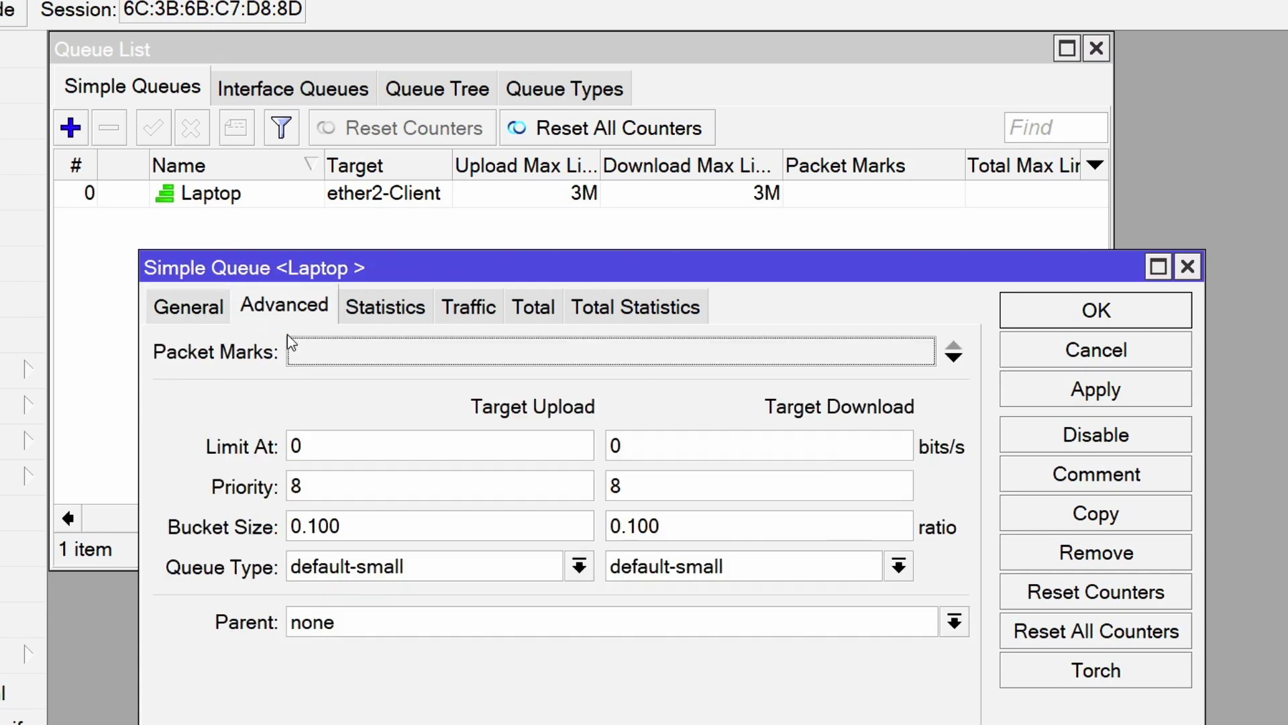
{"action": "double_click", "coordinate": [335, 480]}
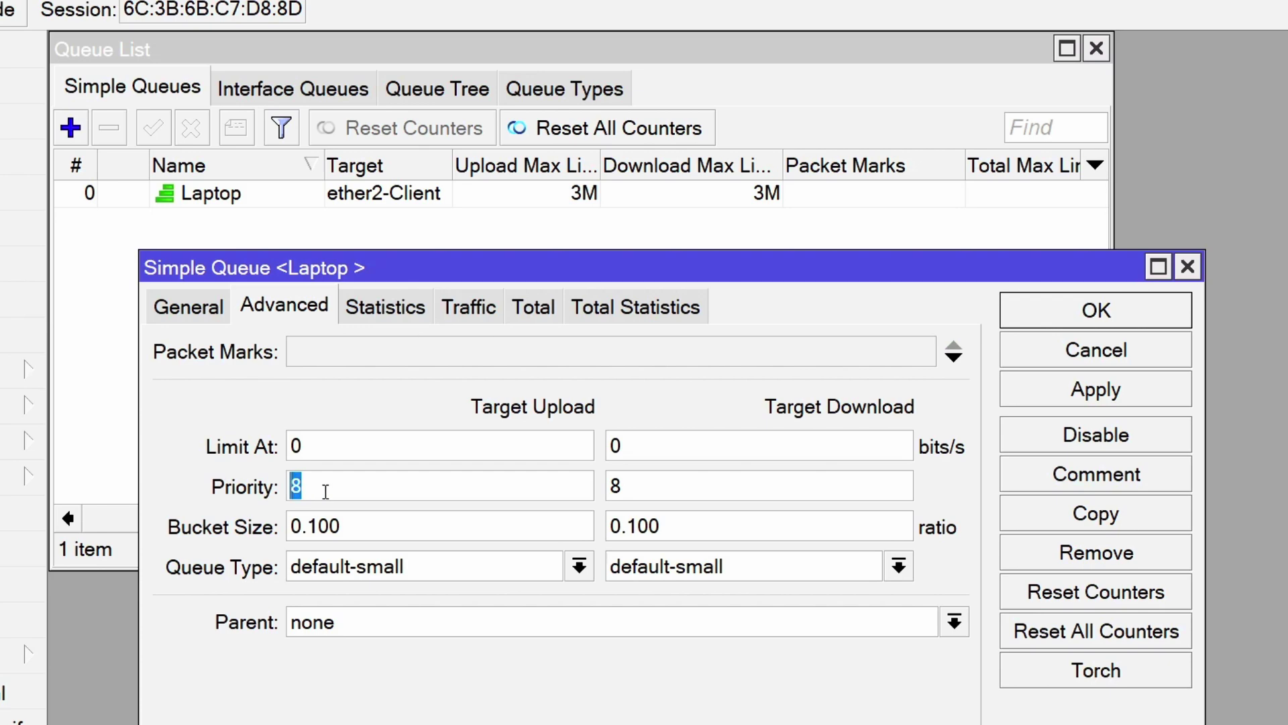
{"action": "type", "text": "765432"}
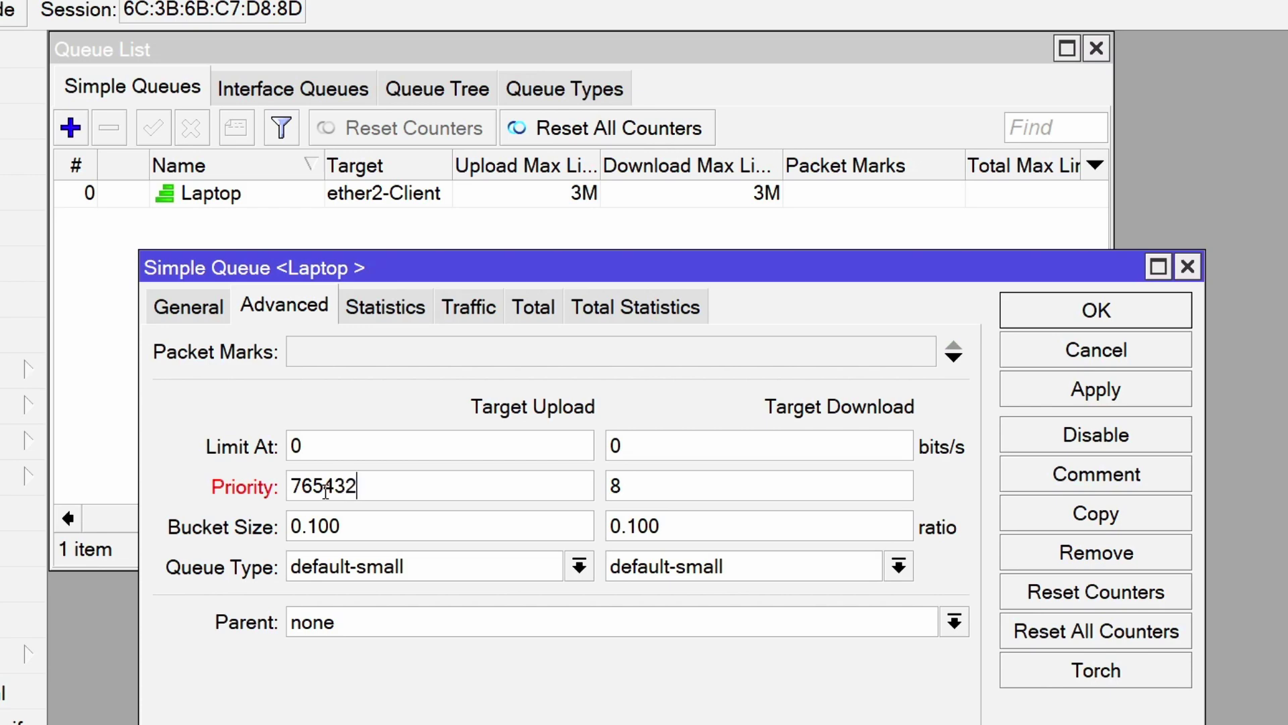
{"action": "type", "text": "1"}
{"action": "left_click_drag", "start_coordinate": [391, 483], "coordinate": [289, 484]}
{"action": "left_click_drag", "start_coordinate": [529, 493], "coordinate": [224, 495]}
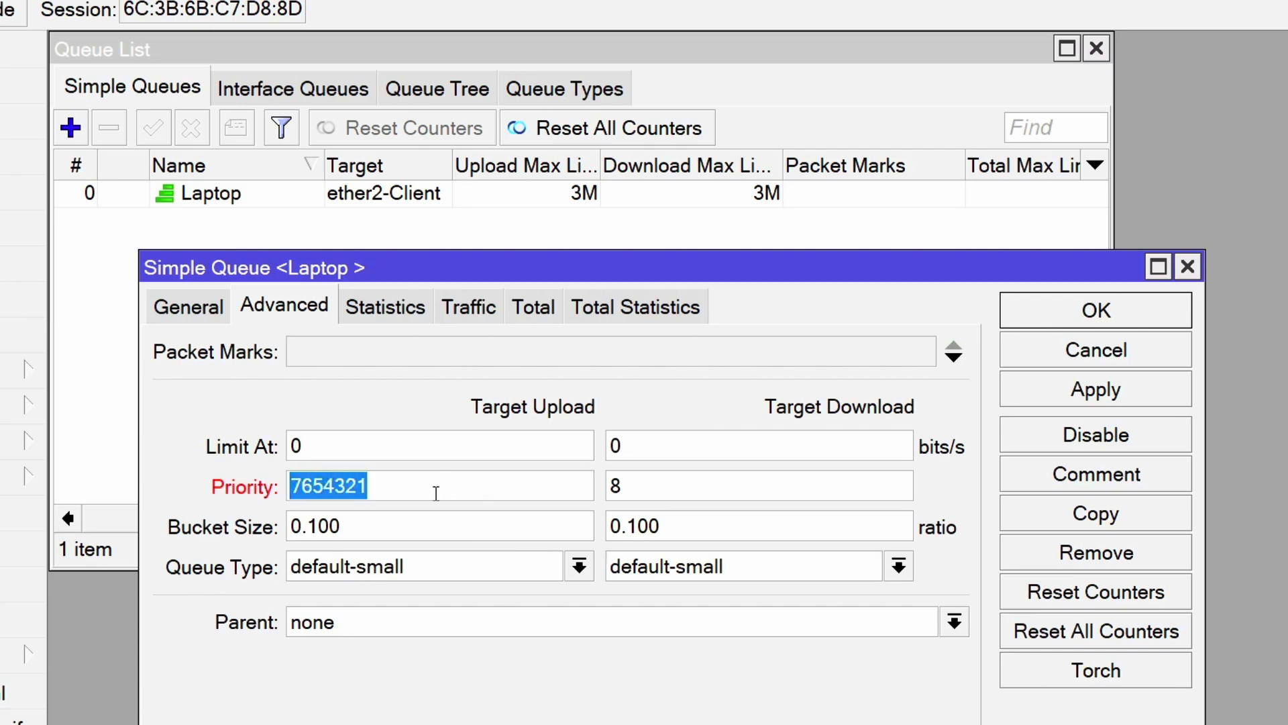
{"action": "left_click", "coordinate": [408, 490]}
Set the Laptop queue's priority to 2 for both upload and download.
{"action": "left_click_drag", "start_coordinate": [408, 491], "coordinate": [253, 488]}
{"action": "type", "text": "2"}
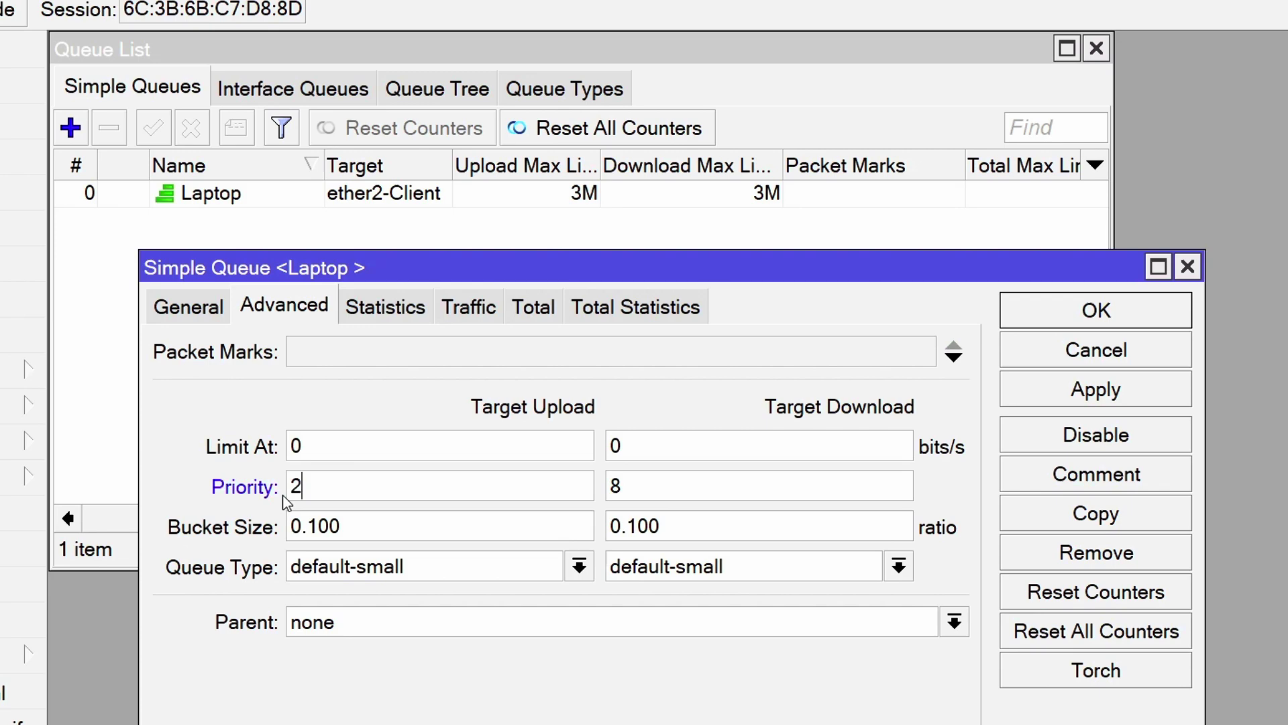
{"action": "double_click", "coordinate": [615, 486]}
{"action": "type", "text": "2"}
Set the queue type to pcq-upload-default for upload and pcq-download-default for download.
{"action": "left_click", "coordinate": [576, 569]}
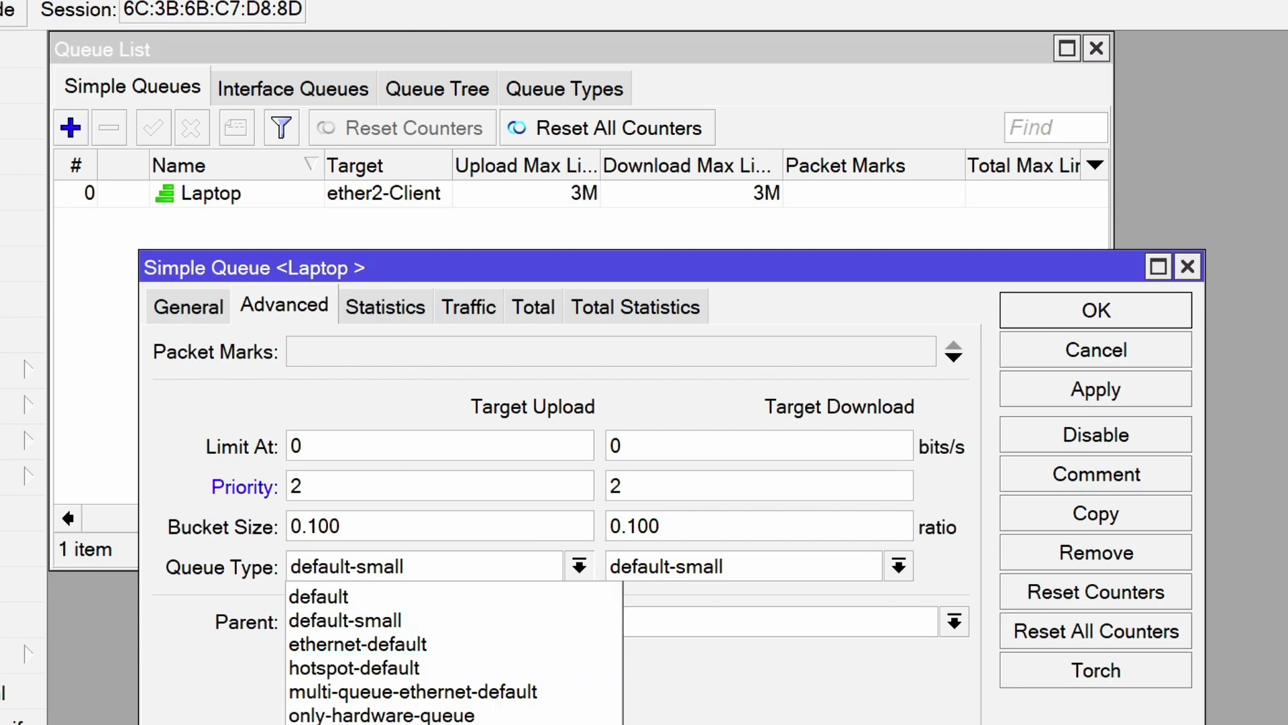
{"action": "left_click", "coordinate": [349, 724]}
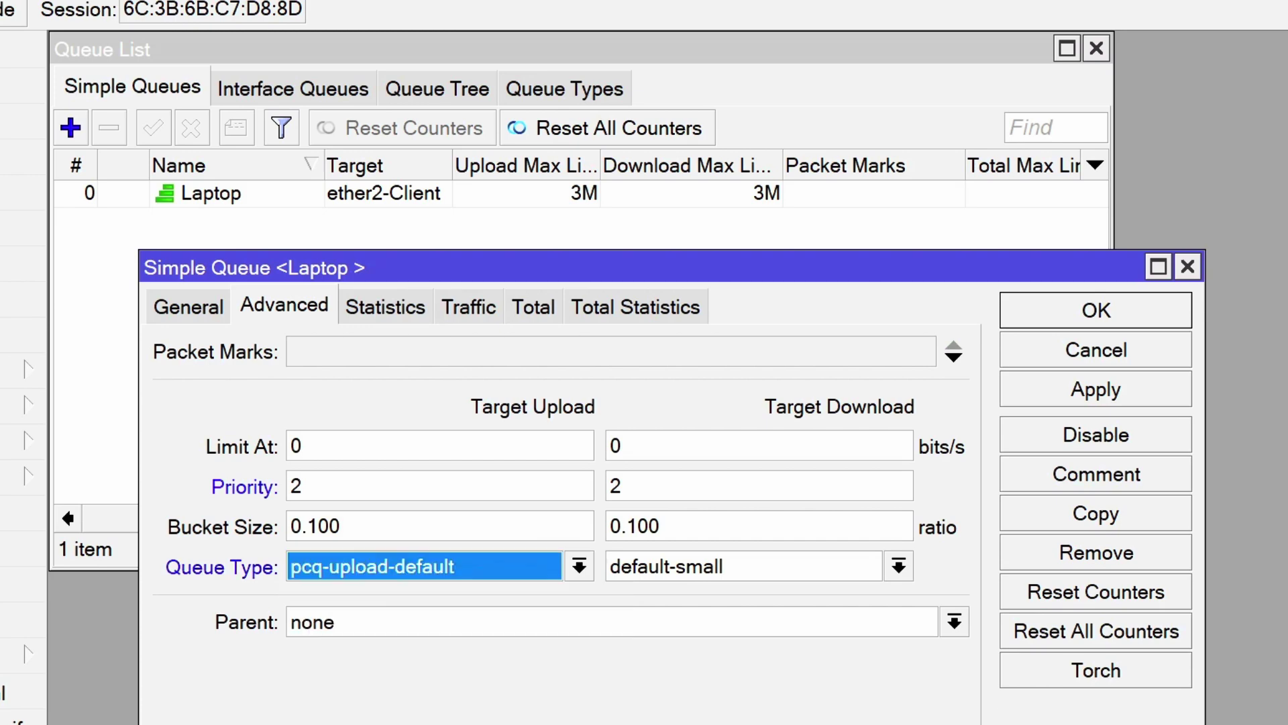
{"action": "left_click", "coordinate": [893, 569]}
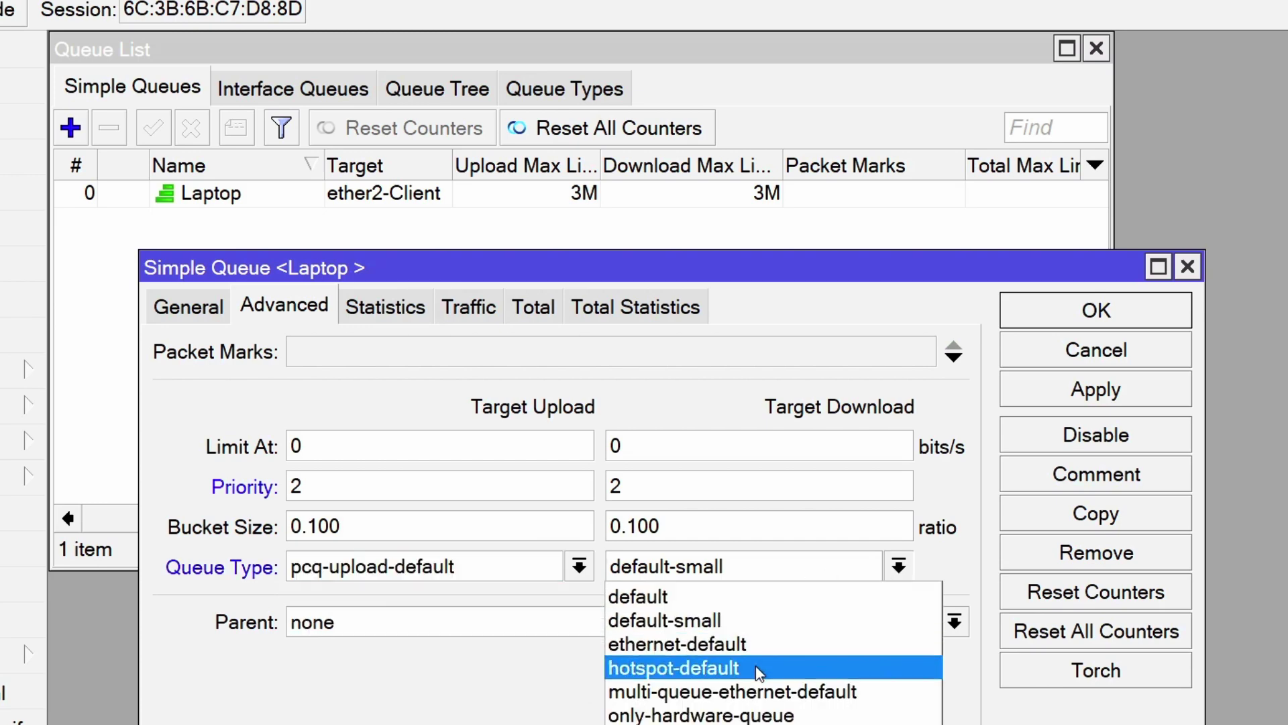
{"action": "left_click", "coordinate": [671, 724]}
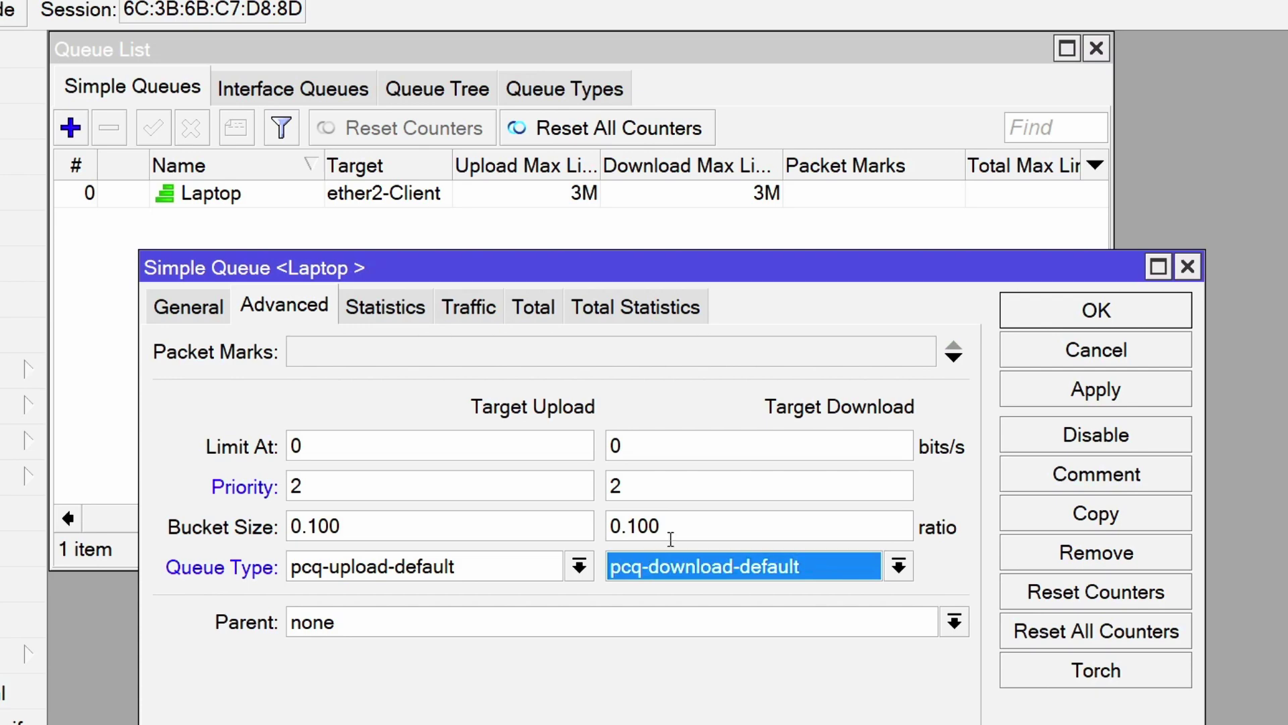
Switch to Calculator, place it over the queue settings, and calculate 3 ÷ 3 for an equal bandwidth share.
{"action": "key", "text": "super"}
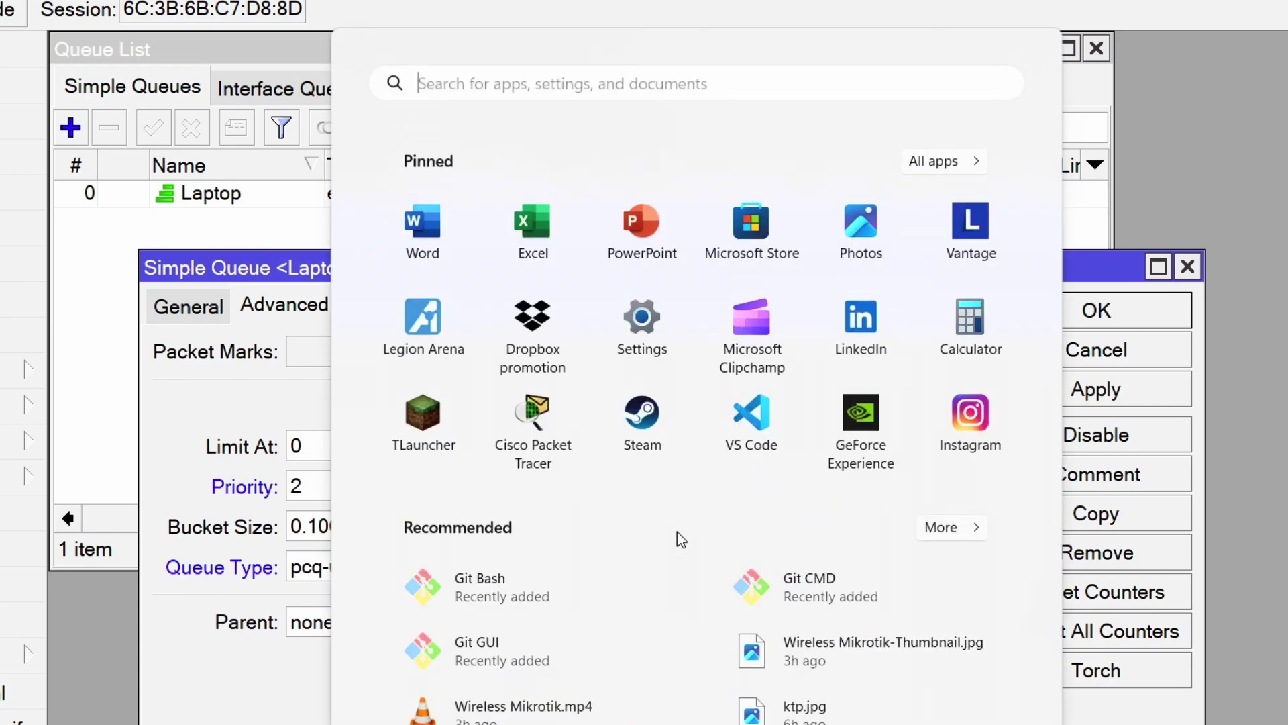
{"action": "type", "text": "cak"}
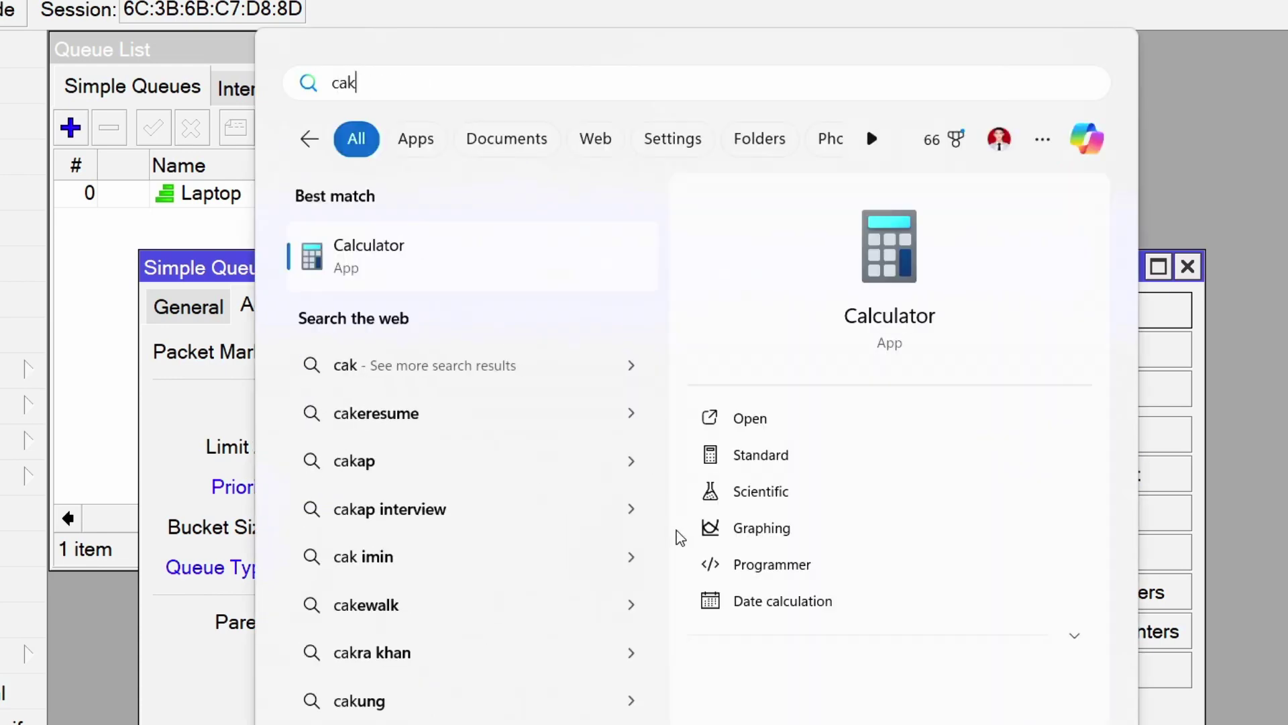
{"action": "key", "text": "Return"}
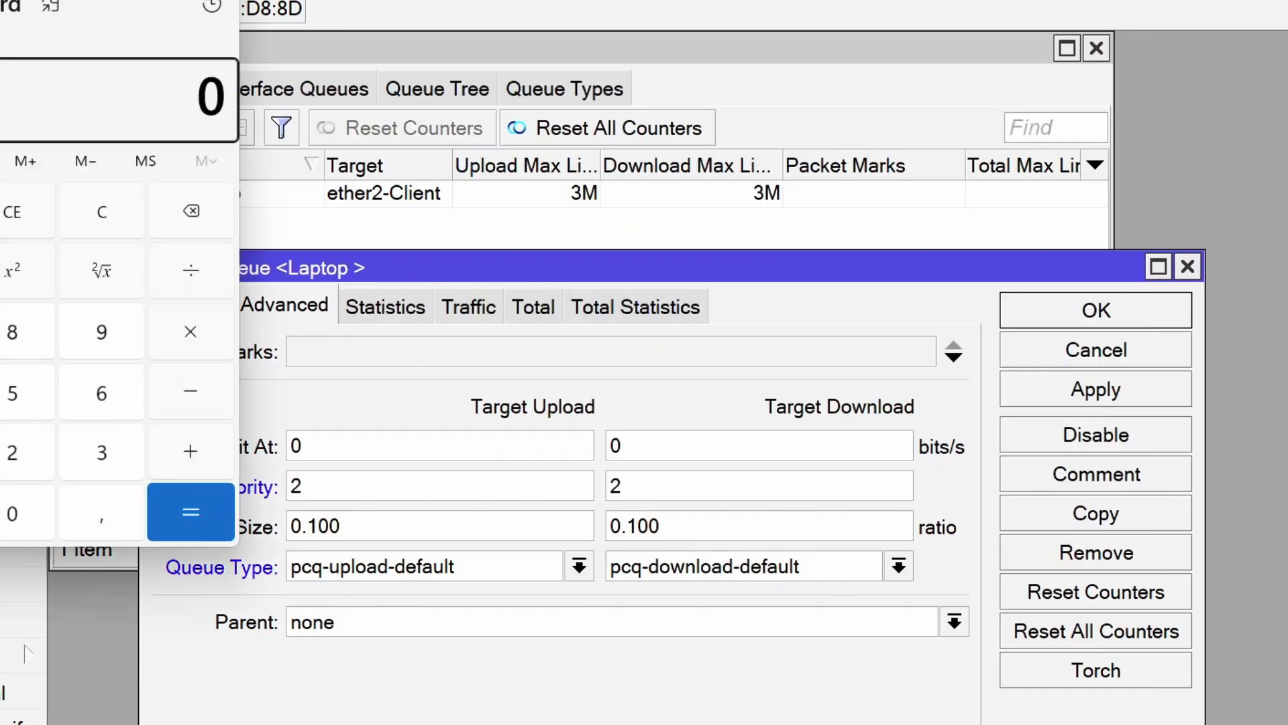
{"action": "left_click_drag", "start_coordinate": [67, 1], "coordinate": [750, 99]}
{"action": "left_click_drag", "start_coordinate": [910, 232], "coordinate": [849, 213]}
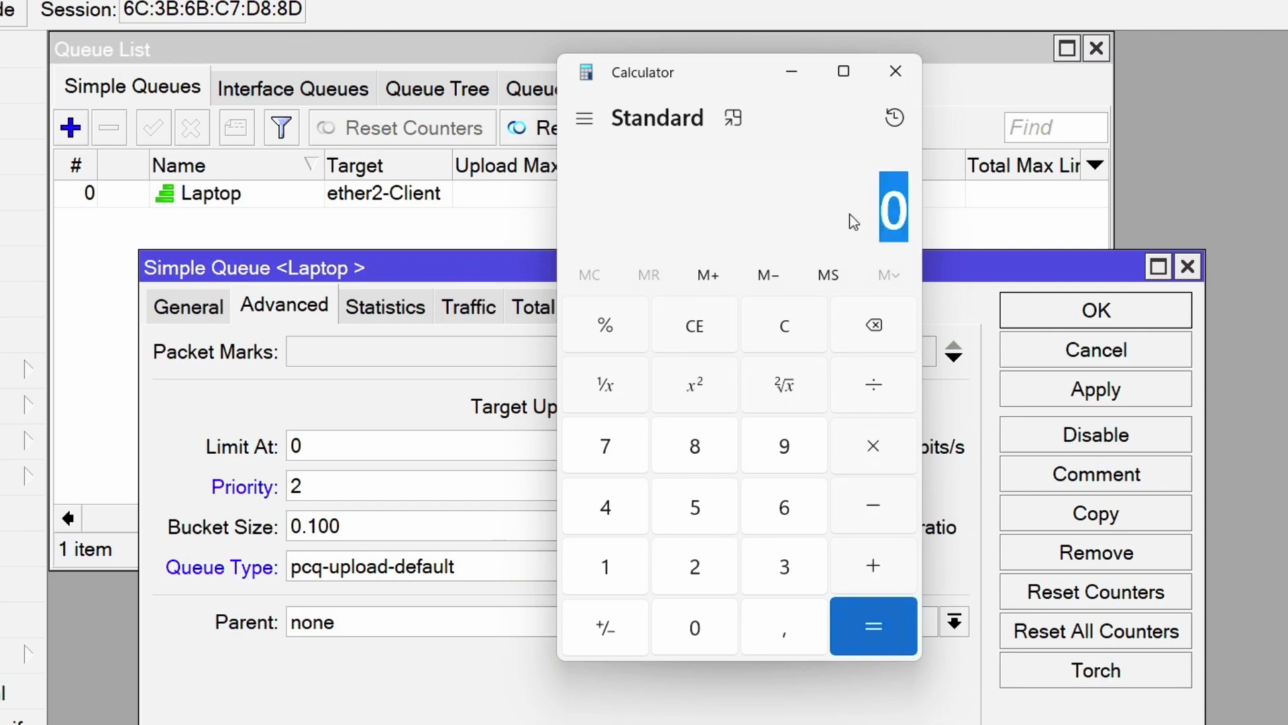
{"action": "type", "text": "3"}
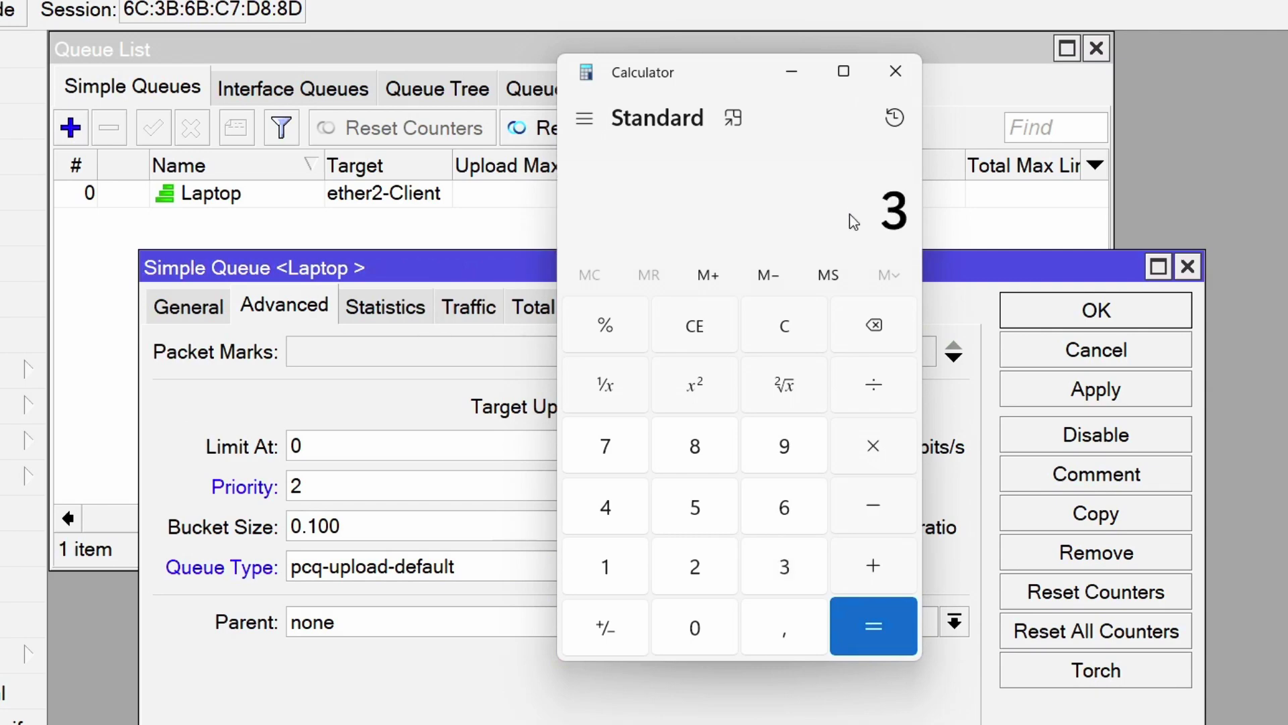
{"action": "key", "text": "slash"}
{"action": "left_click", "coordinate": [884, 616]}
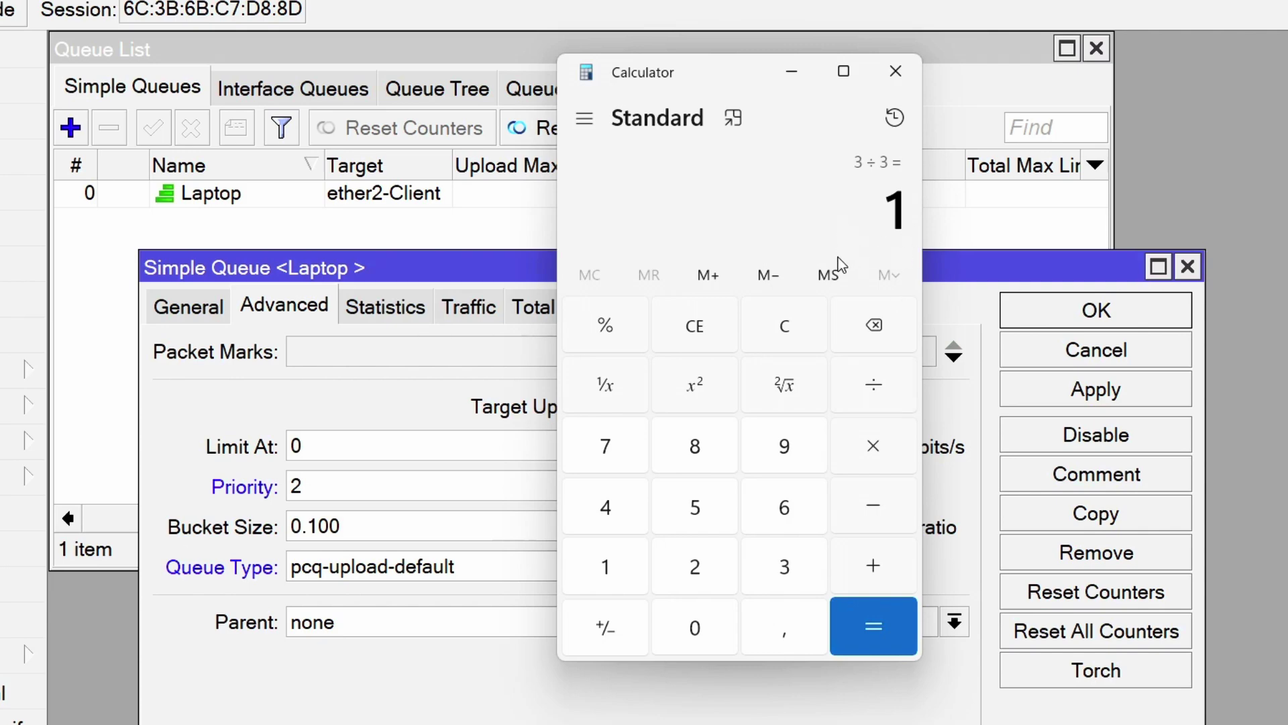
Clear the calculation, work out 3 ÷ 5, and close Calculator.
{"action": "left_click", "coordinate": [701, 328]}
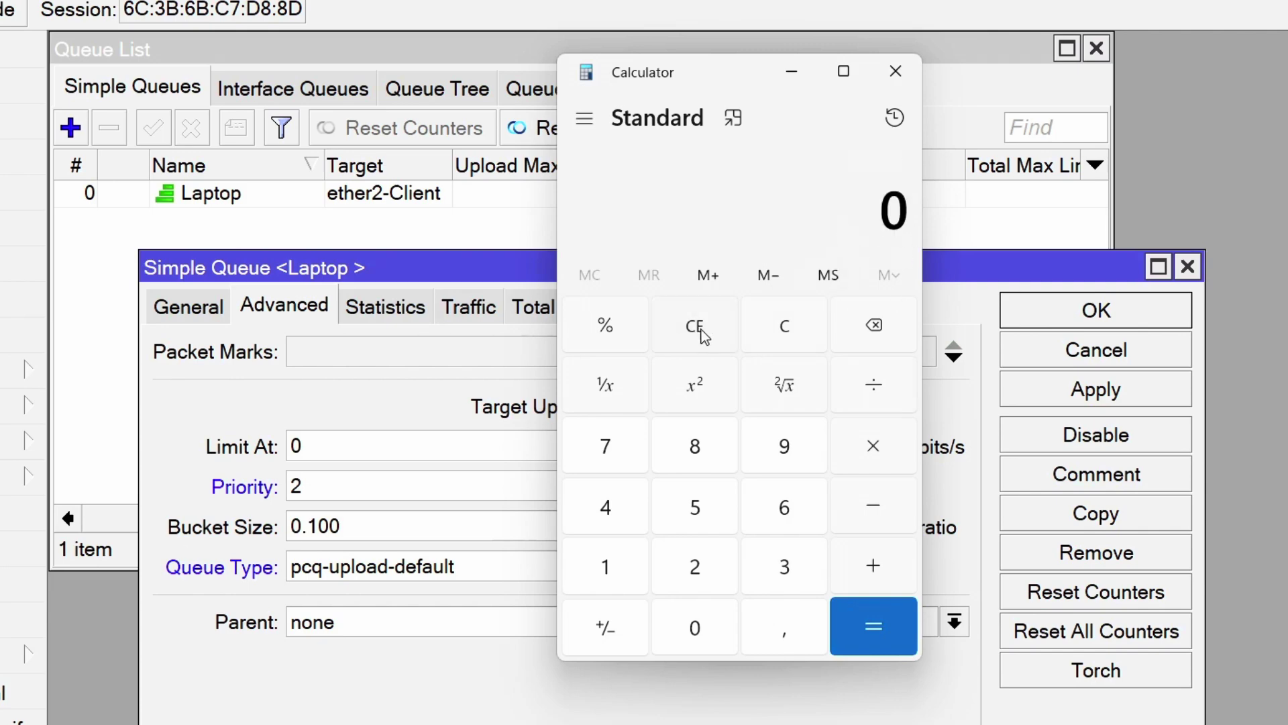
{"action": "type", "text": "3/5"}
{"action": "key", "text": "Return"}
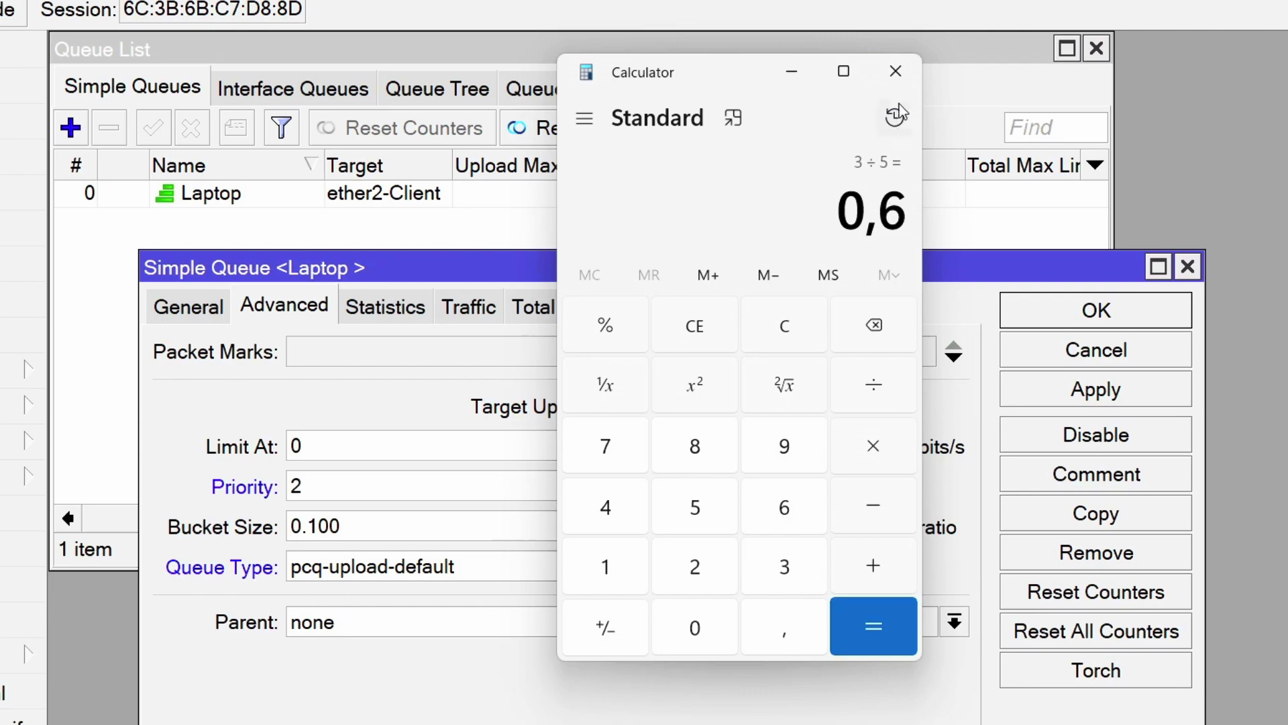
{"action": "left_click", "coordinate": [897, 73]}
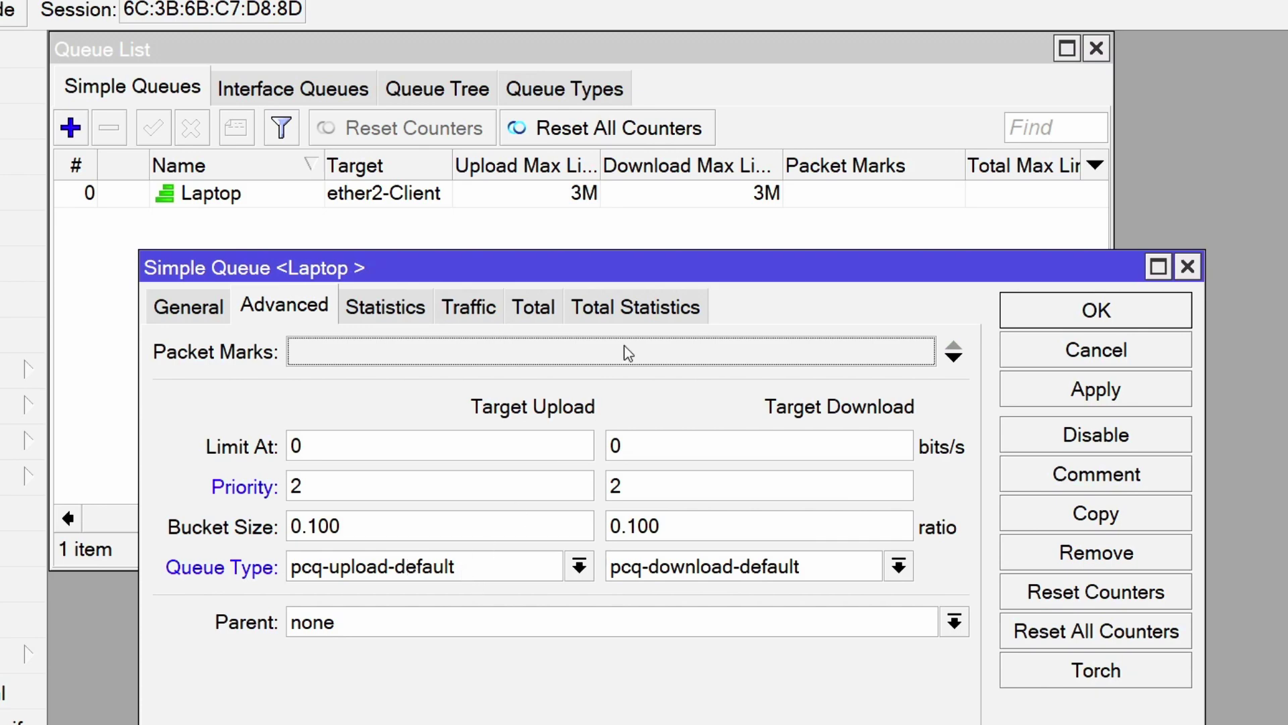
Review the Laptop queue's general settings, then apply its configuration and close it.
{"action": "left_click", "coordinate": [214, 310]}
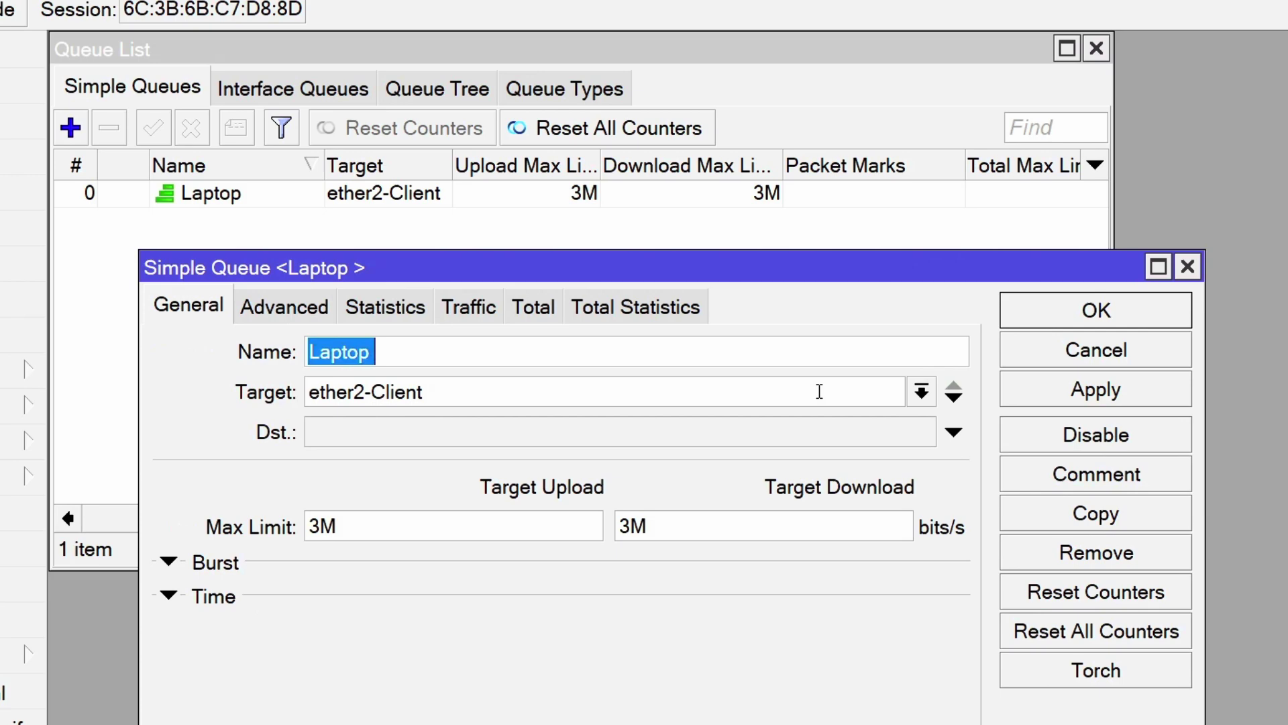
{"action": "left_click", "coordinate": [1055, 407]}
{"action": "left_click", "coordinate": [1044, 313]}
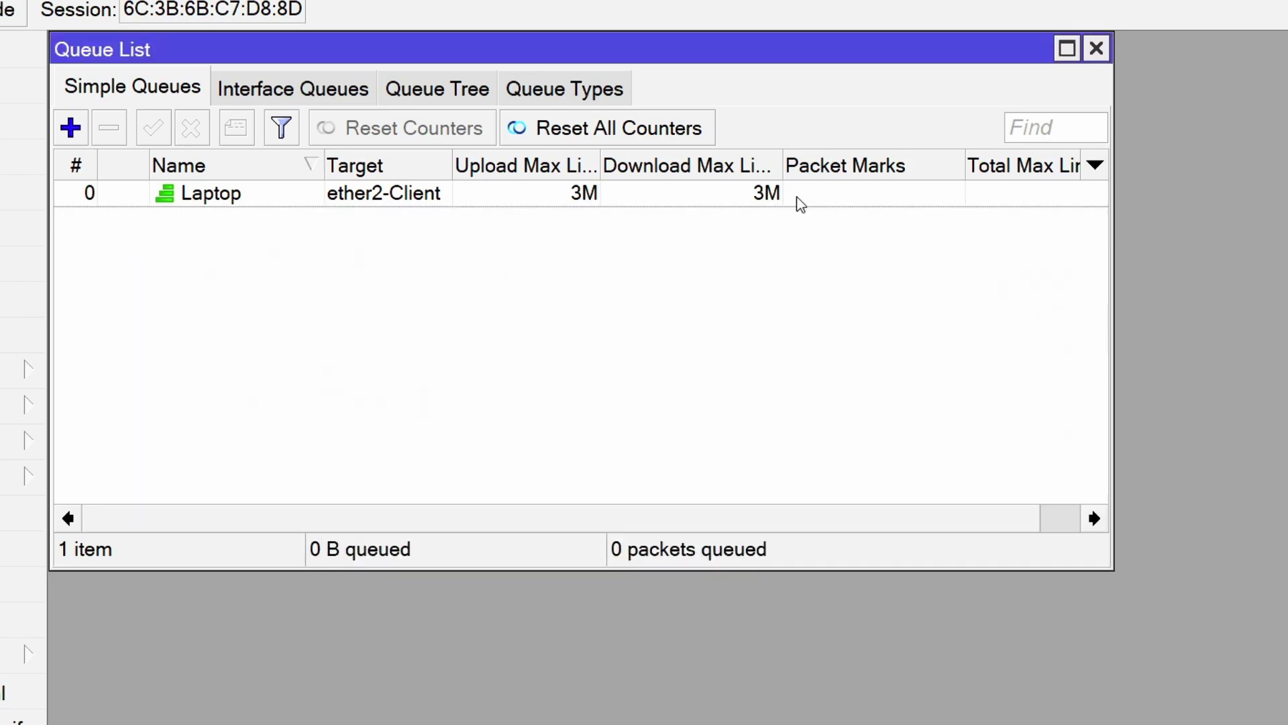
Create a simple queue named INT 3 with ether3 as its target.
{"action": "left_click", "coordinate": [71, 128]}
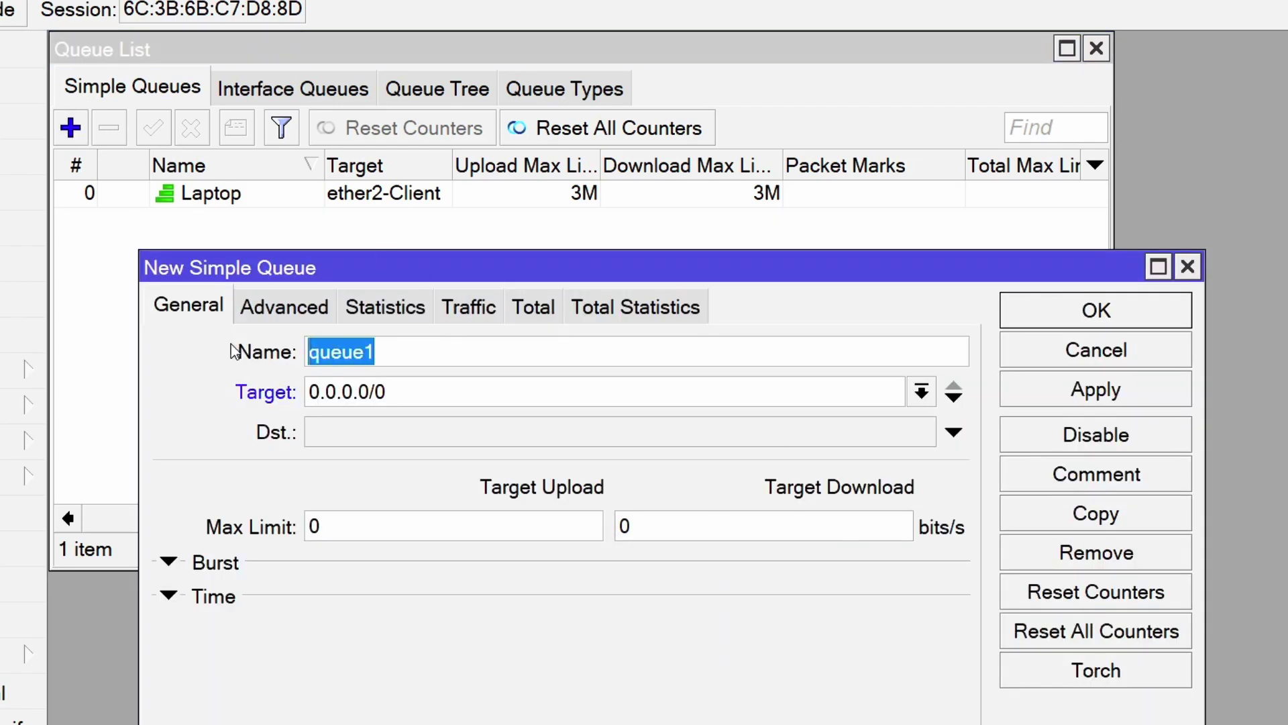
{"action": "key", "text": "BackSpace"}
{"action": "type", "text": "INT "}
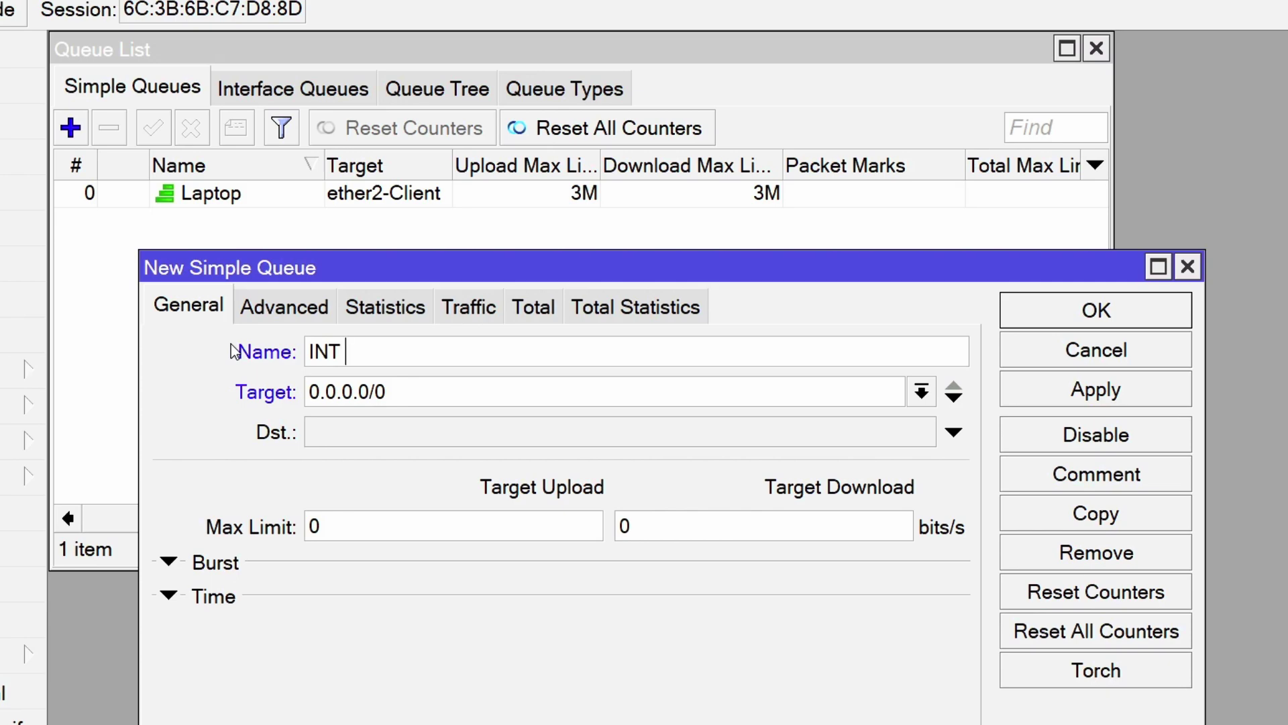
{"action": "type", "text": "3"}
{"action": "left_click", "coordinate": [921, 392]}
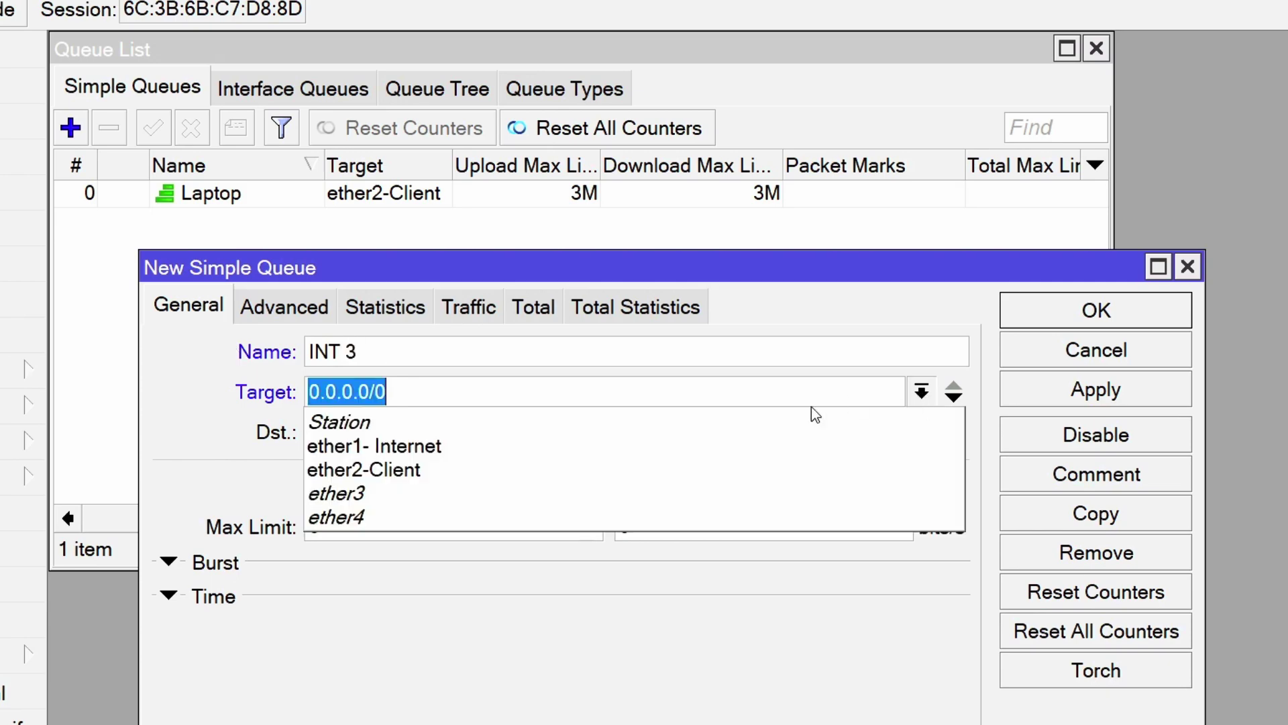
{"action": "left_click", "coordinate": [557, 492]}
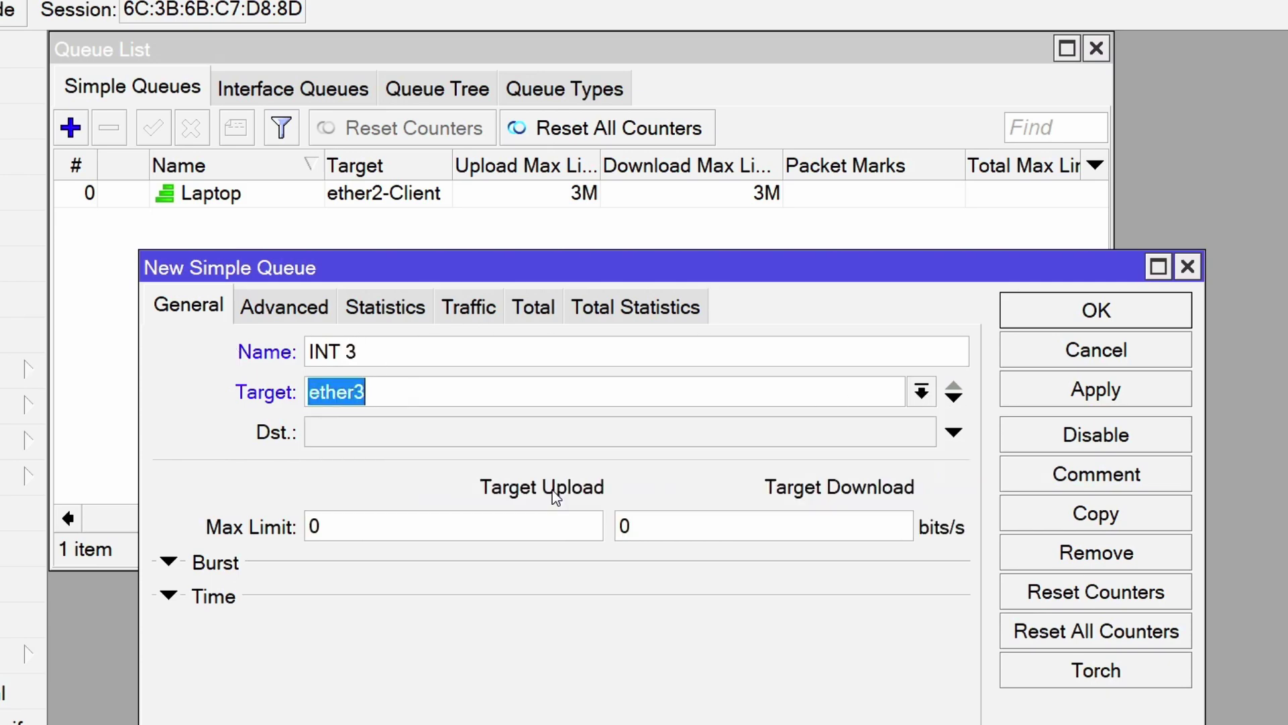
Set the INT 3 queue's max limit to 6M for both upload and download.
{"action": "left_click", "coordinate": [426, 513]}
{"action": "type", "text": "6M"}
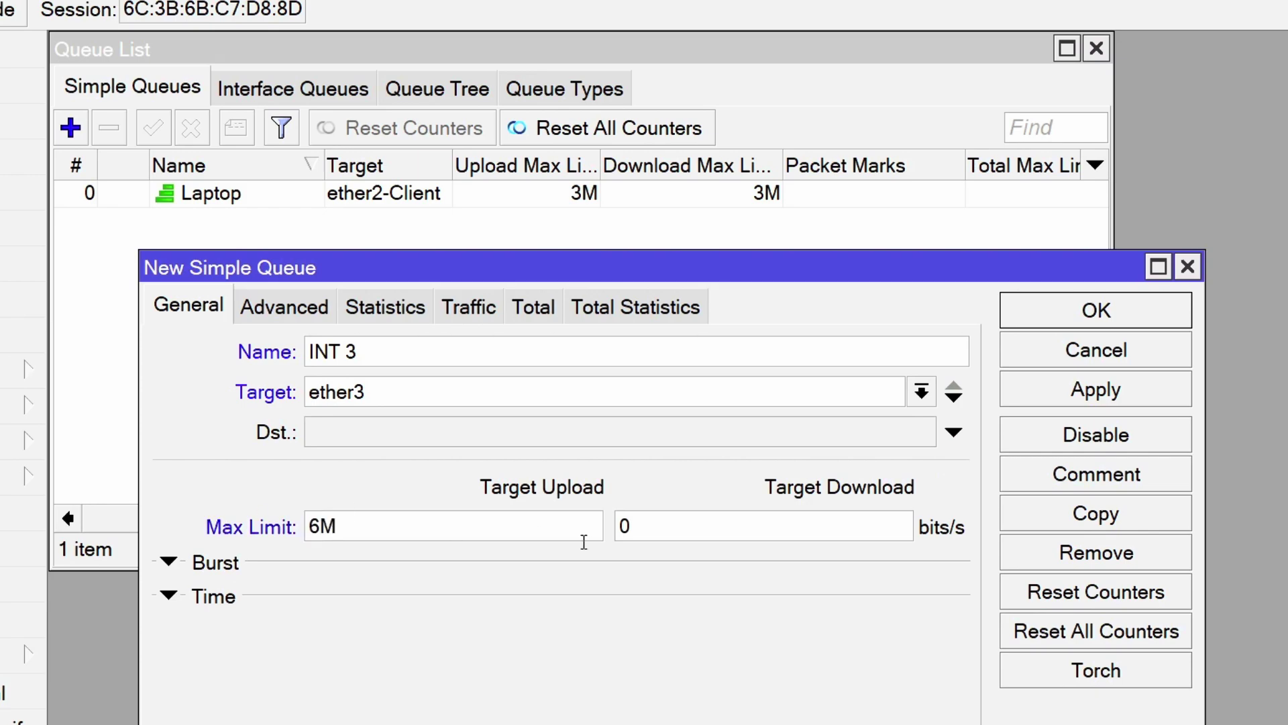
{"action": "left_click", "coordinate": [682, 529]}
{"action": "type", "text": "6M"}
Set the INT 3 queue's priority to 7 for both upload and download.
{"action": "left_click", "coordinate": [302, 312]}
{"action": "left_click", "coordinate": [387, 487]}
{"action": "double_click", "coordinate": [388, 486]}
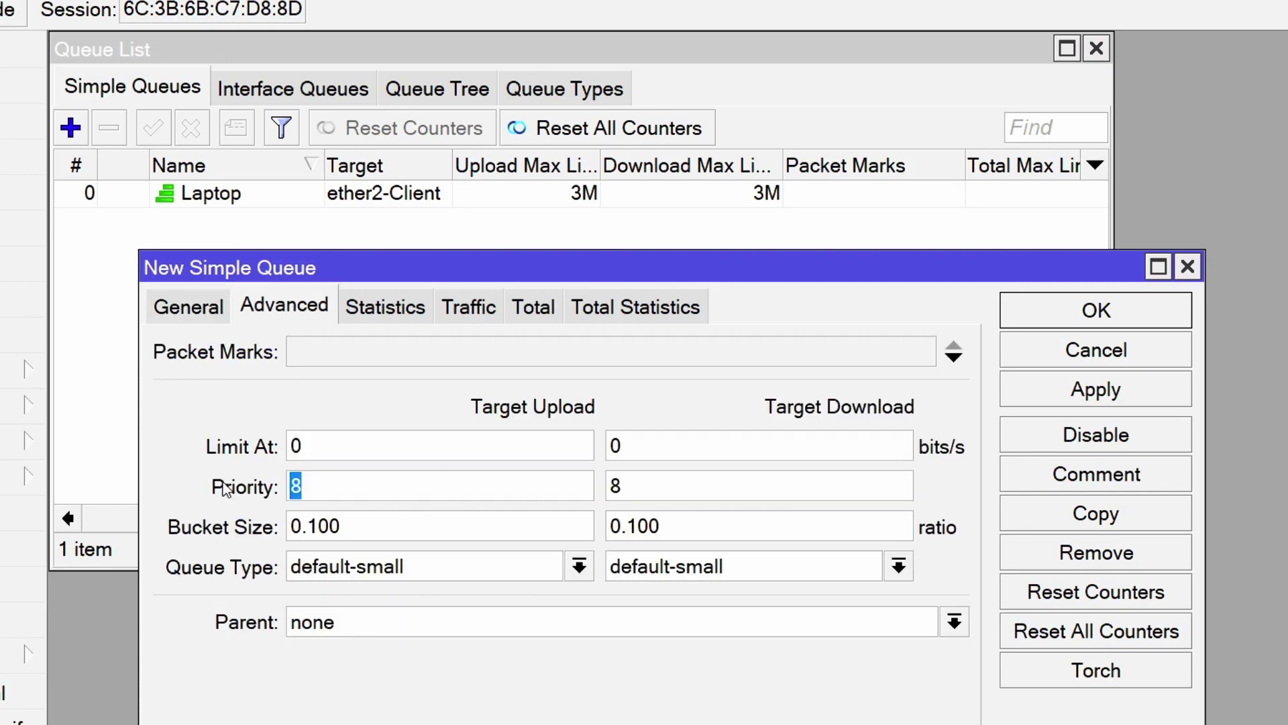
{"action": "type", "text": "7"}
{"action": "double_click", "coordinate": [630, 481]}
{"action": "type", "text": "7"}
Set the INT 3 queue type to pcq-upload-default for upload and pcq-download-default for download, and save the queue.
{"action": "left_click", "coordinate": [586, 569]}
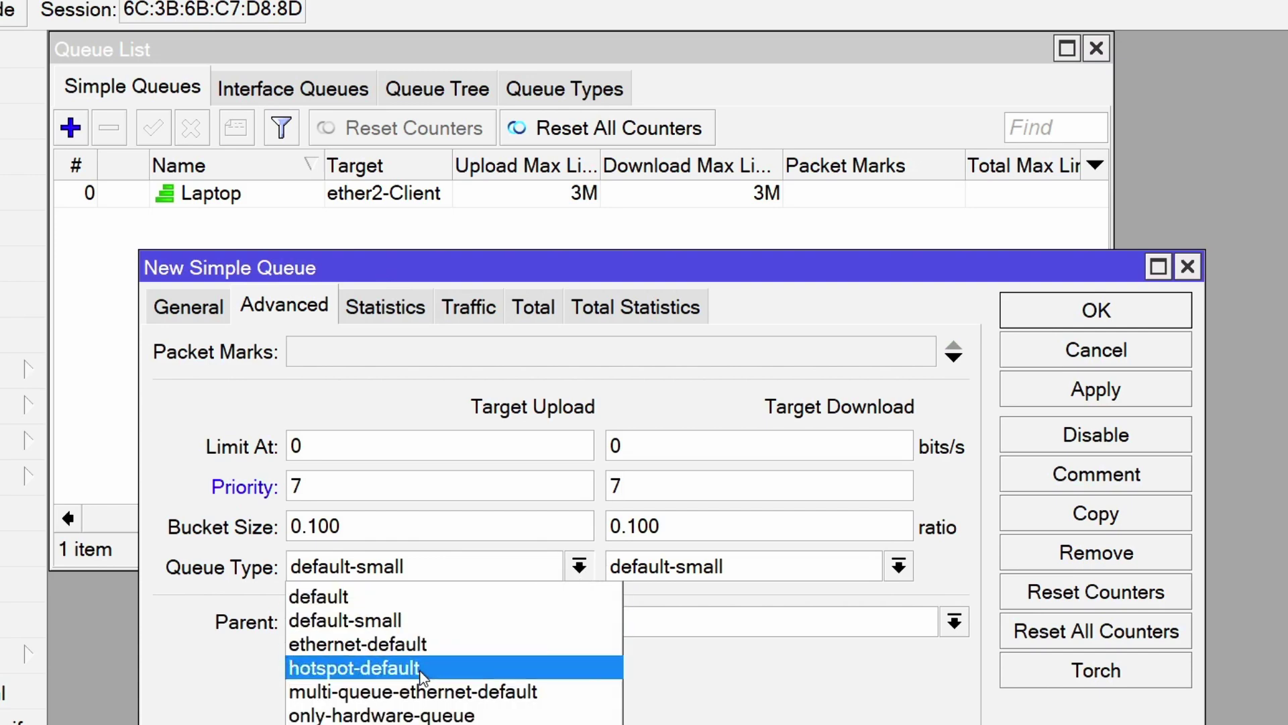
{"action": "left_click", "coordinate": [420, 724]}
{"action": "left_click", "coordinate": [699, 574]}
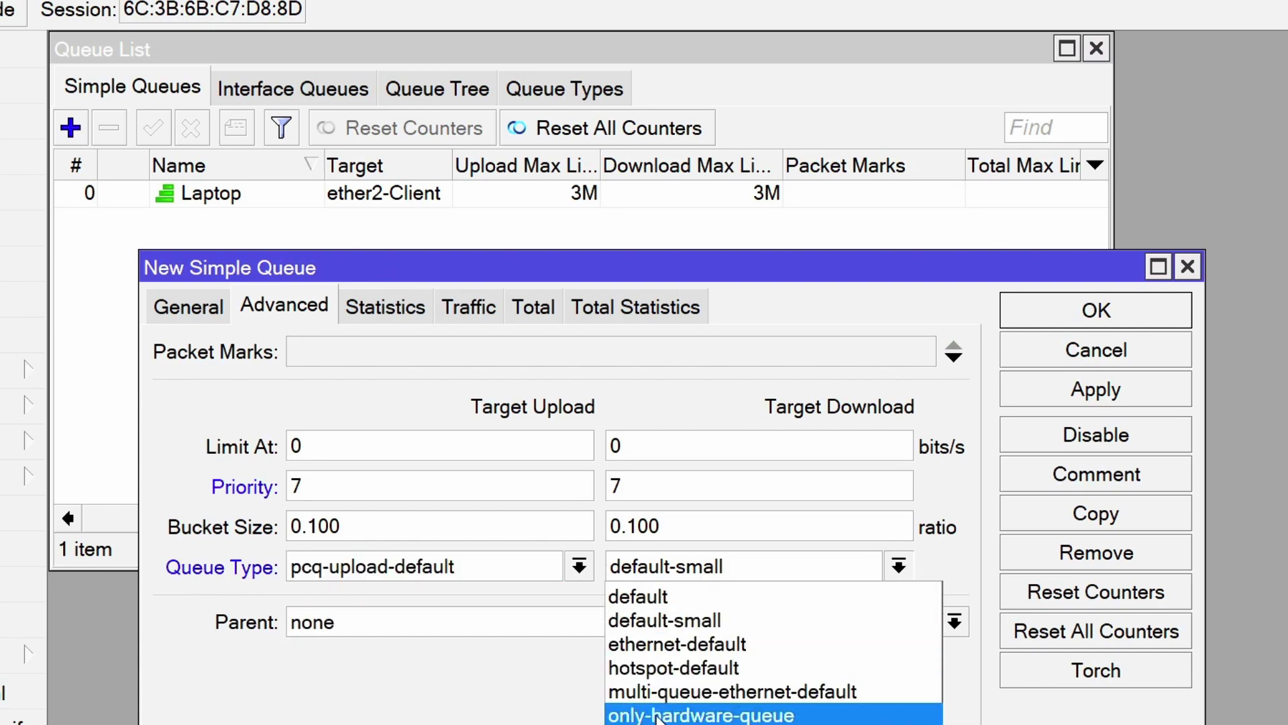
{"action": "left_click", "coordinate": [671, 724]}
{"action": "left_click", "coordinate": [1092, 391]}
{"action": "left_click", "coordinate": [1081, 323]}
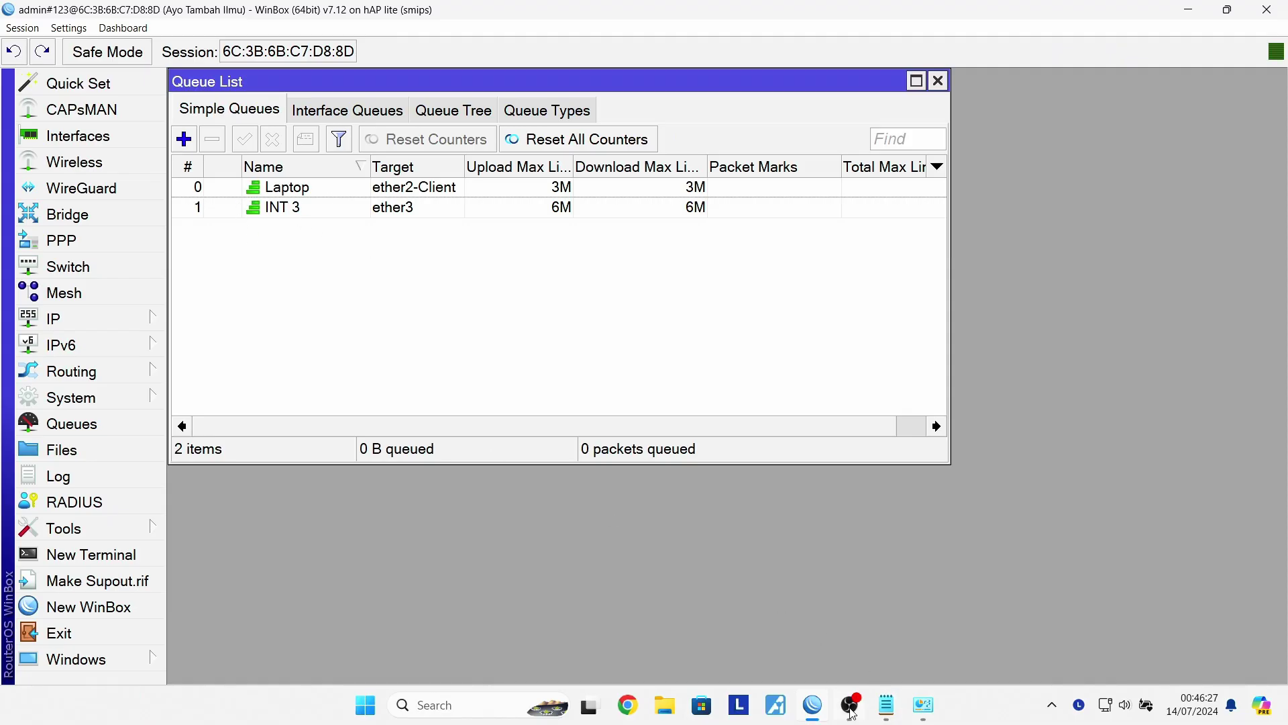
Switch to Chrome in guest mode and search Google for "speed test".
{"action": "left_click", "coordinate": [628, 704]}
{"action": "left_click", "coordinate": [310, 615]}
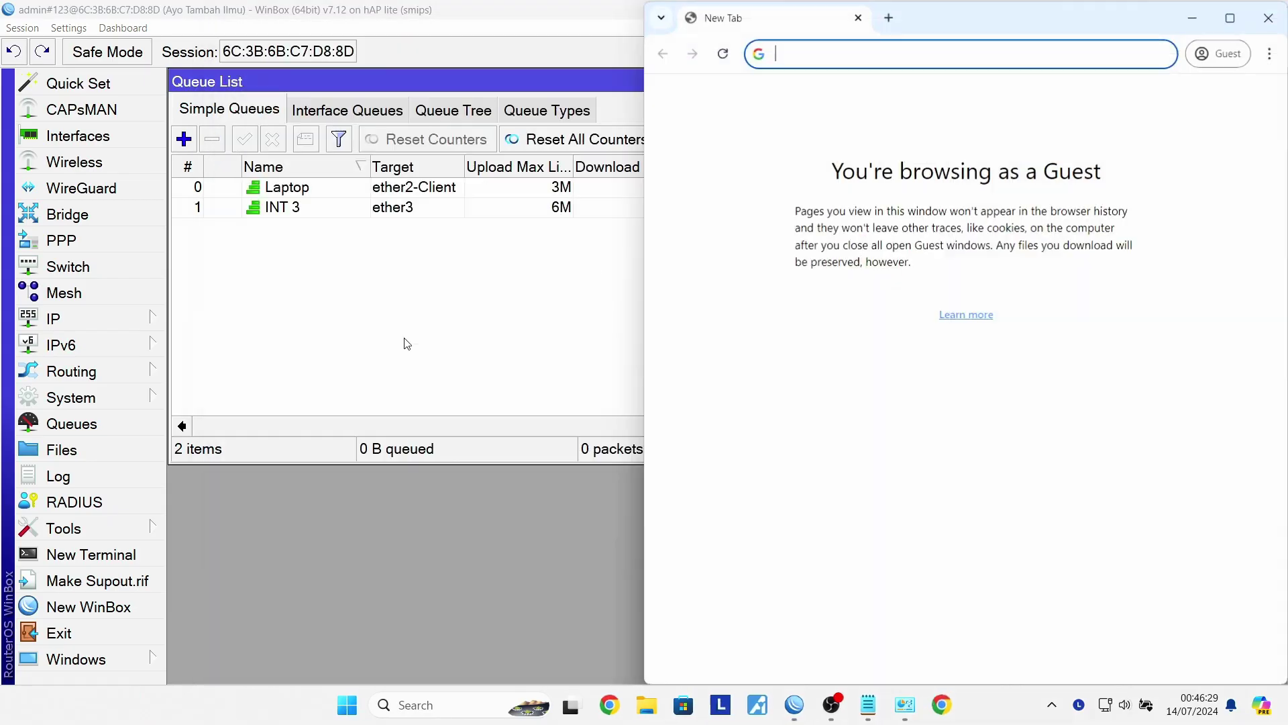
{"action": "type", "text": "s"}
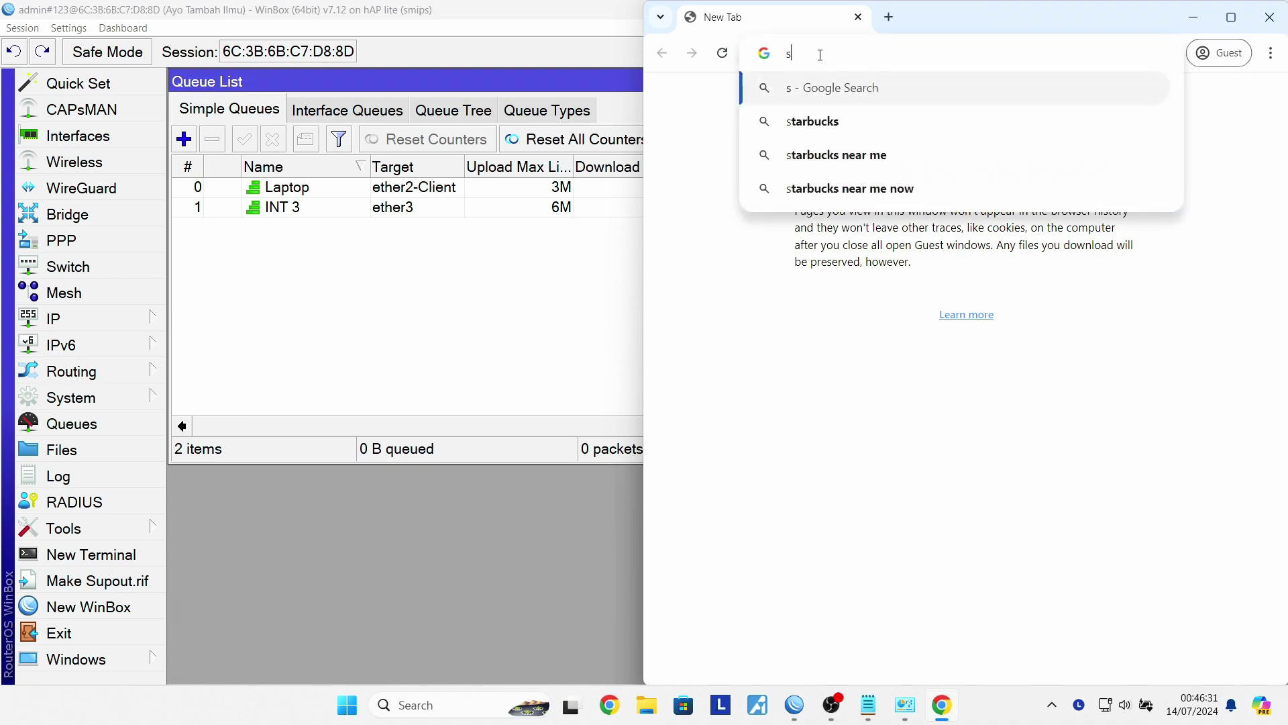
{"action": "type", "text": "peed"}
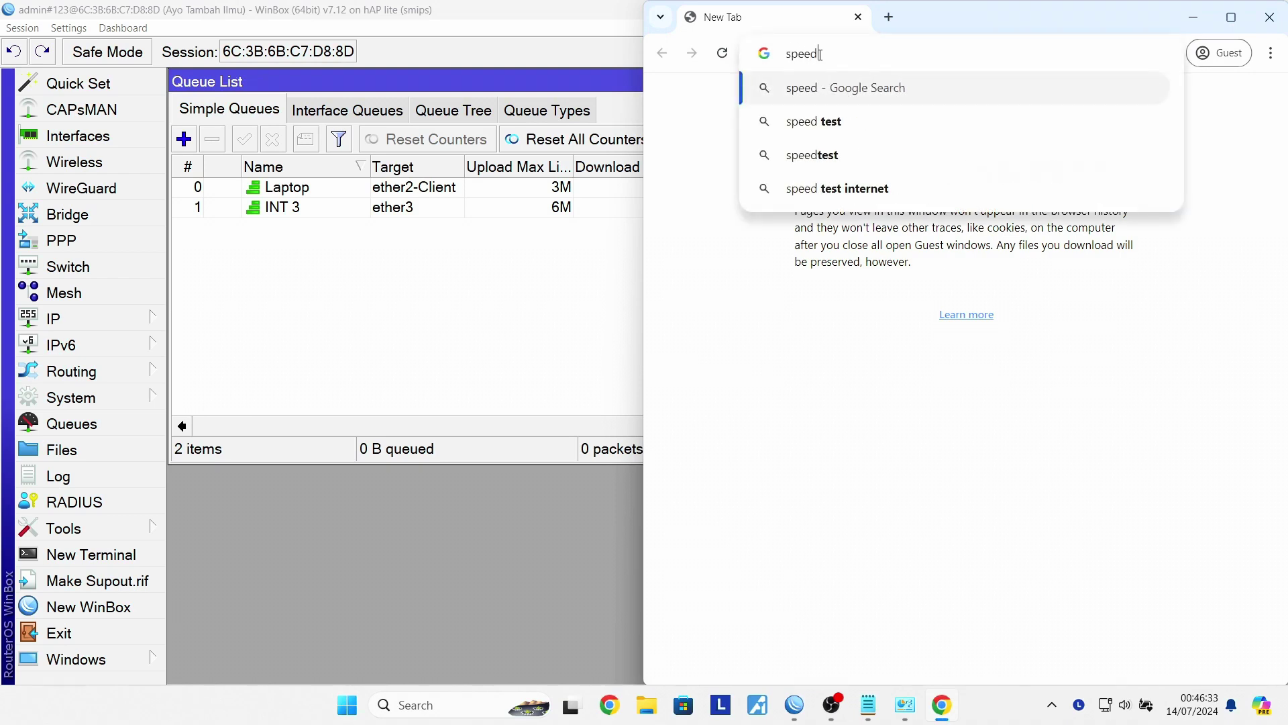
{"action": "left_click", "coordinate": [865, 123]}
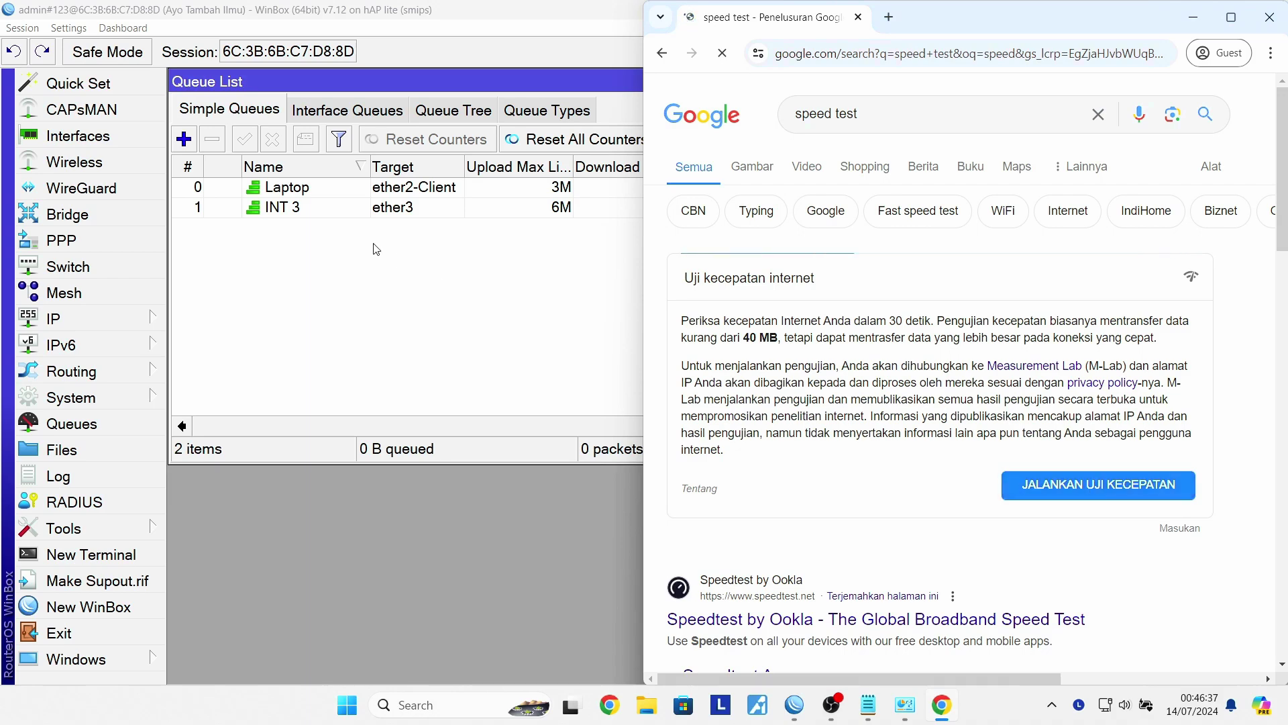
Disable the Laptop queue in WinBox, run Google's internet speed test in Chrome without the limit, and cancel the test.
{"action": "left_click", "coordinate": [331, 192]}
{"action": "left_click", "coordinate": [273, 139]}
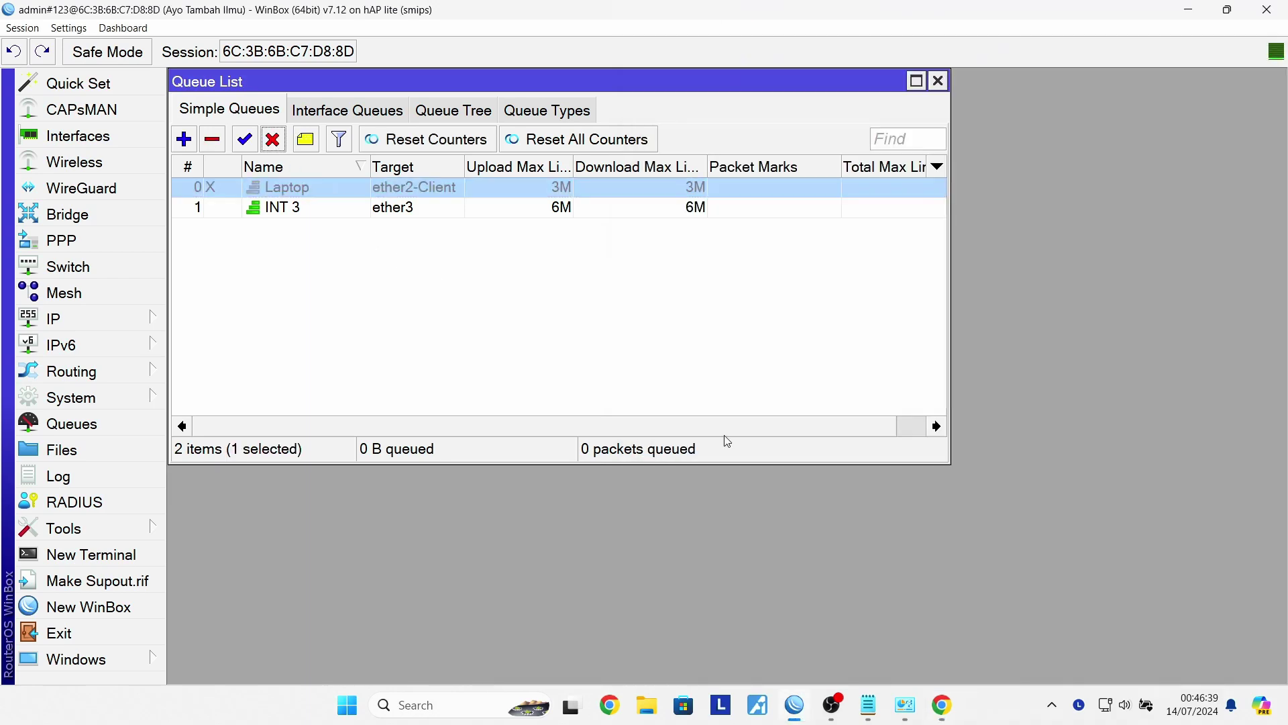
{"action": "left_click", "coordinate": [941, 703]}
{"action": "left_click", "coordinate": [1071, 483]}
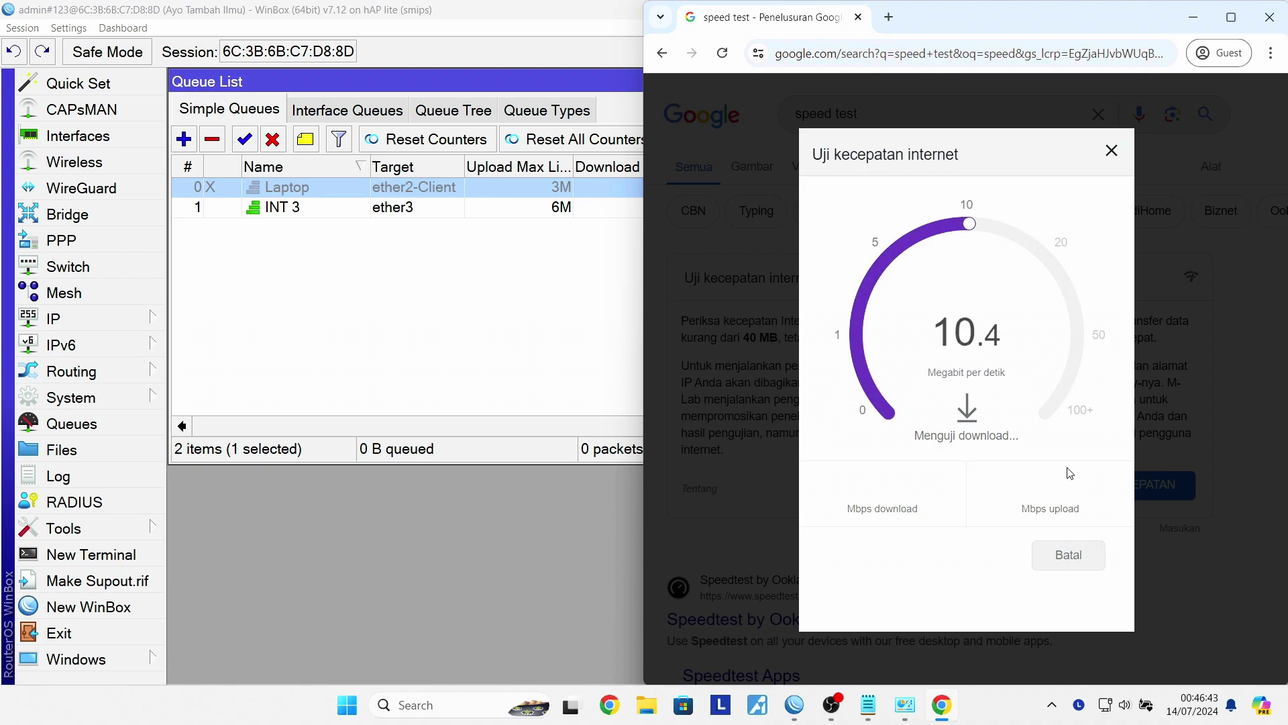
{"action": "left_click", "coordinate": [1067, 555]}
Re-enable the Laptop queue in WinBox and run the Google speed test in Chrome with the limit active.
{"action": "left_click", "coordinate": [246, 140]}
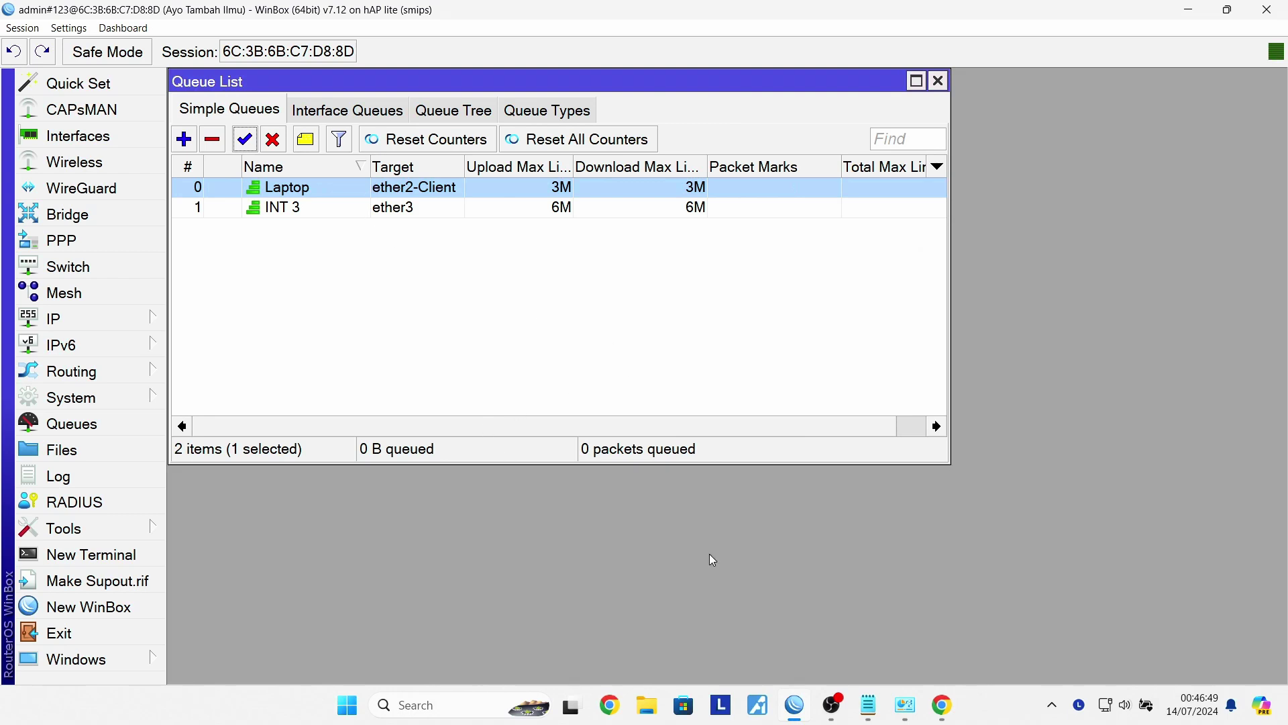
{"action": "left_click", "coordinate": [943, 704]}
{"action": "left_click", "coordinate": [1030, 472]}
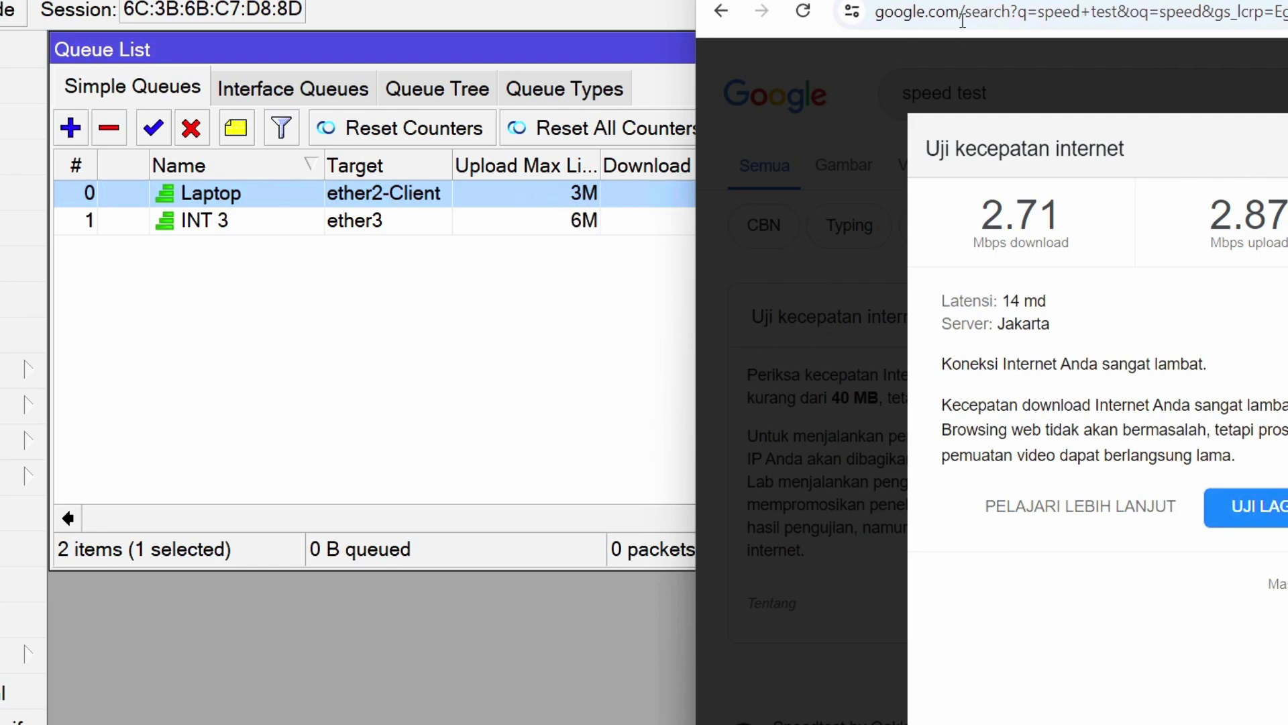
Search for YouTube in a new browser tab and open its home page.
{"action": "key", "text": "ctrl+t"}
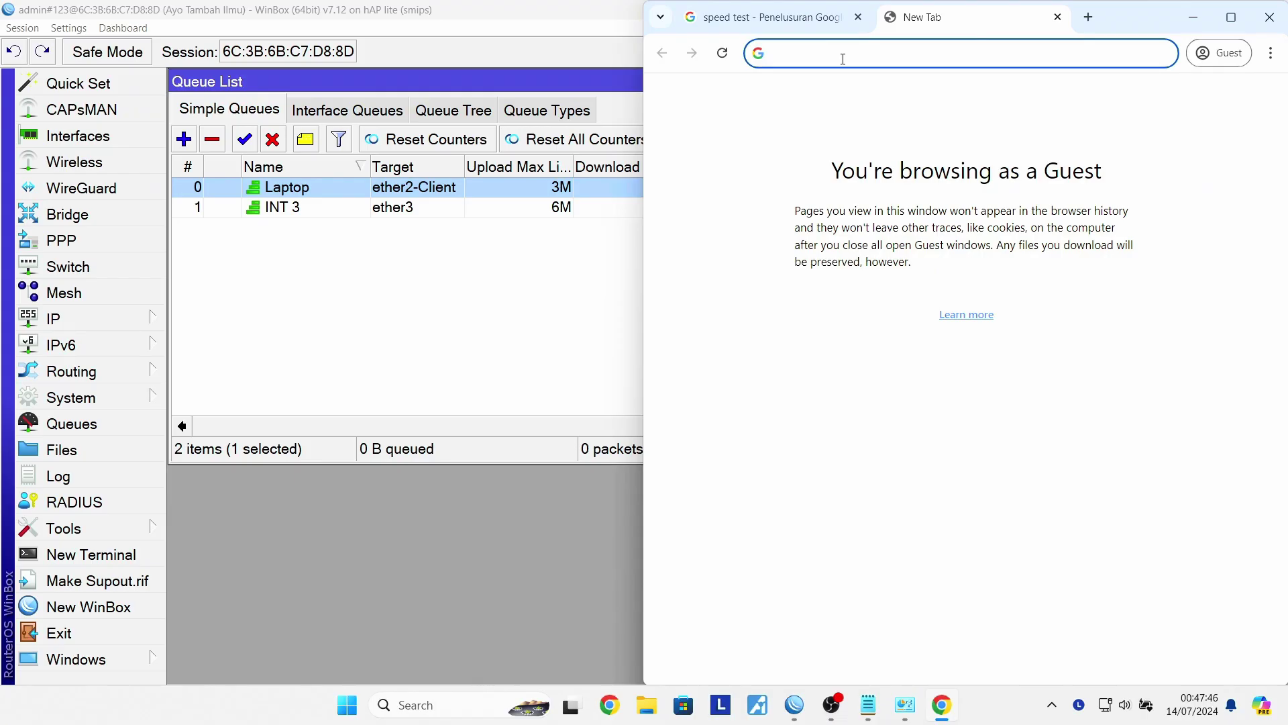
{"action": "type", "text": "yo"}
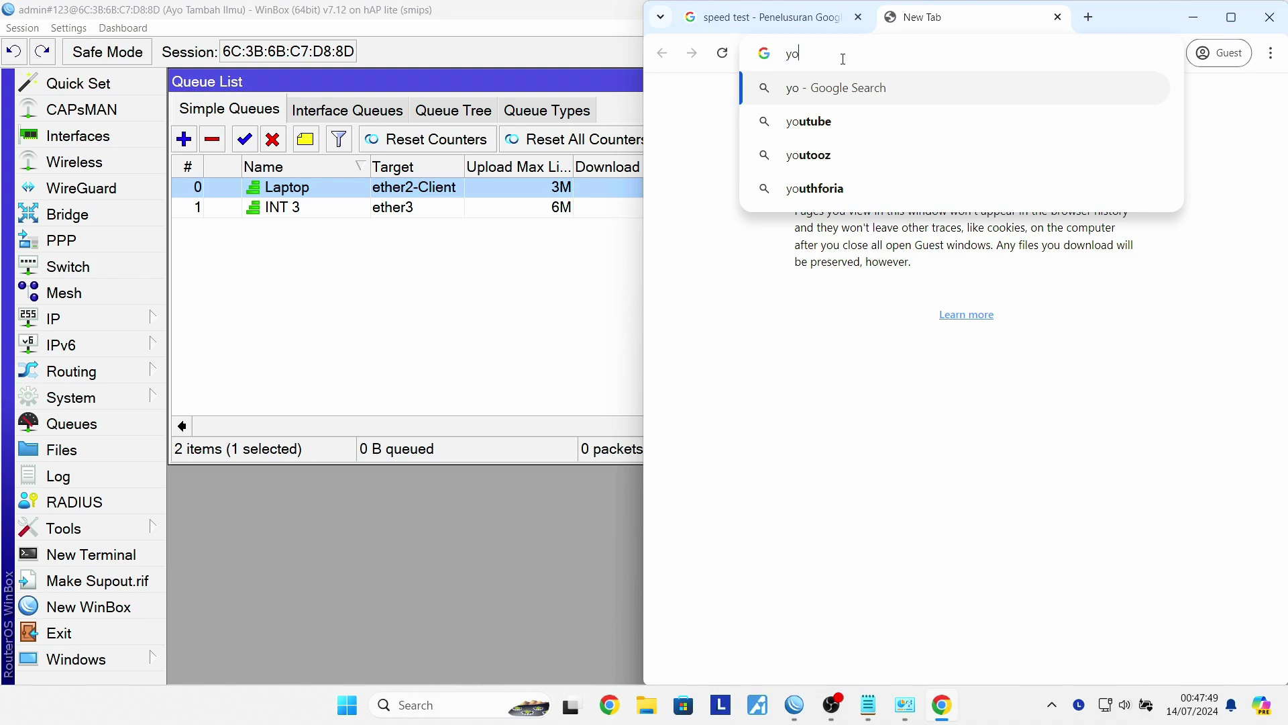
{"action": "left_click", "coordinate": [842, 122]}
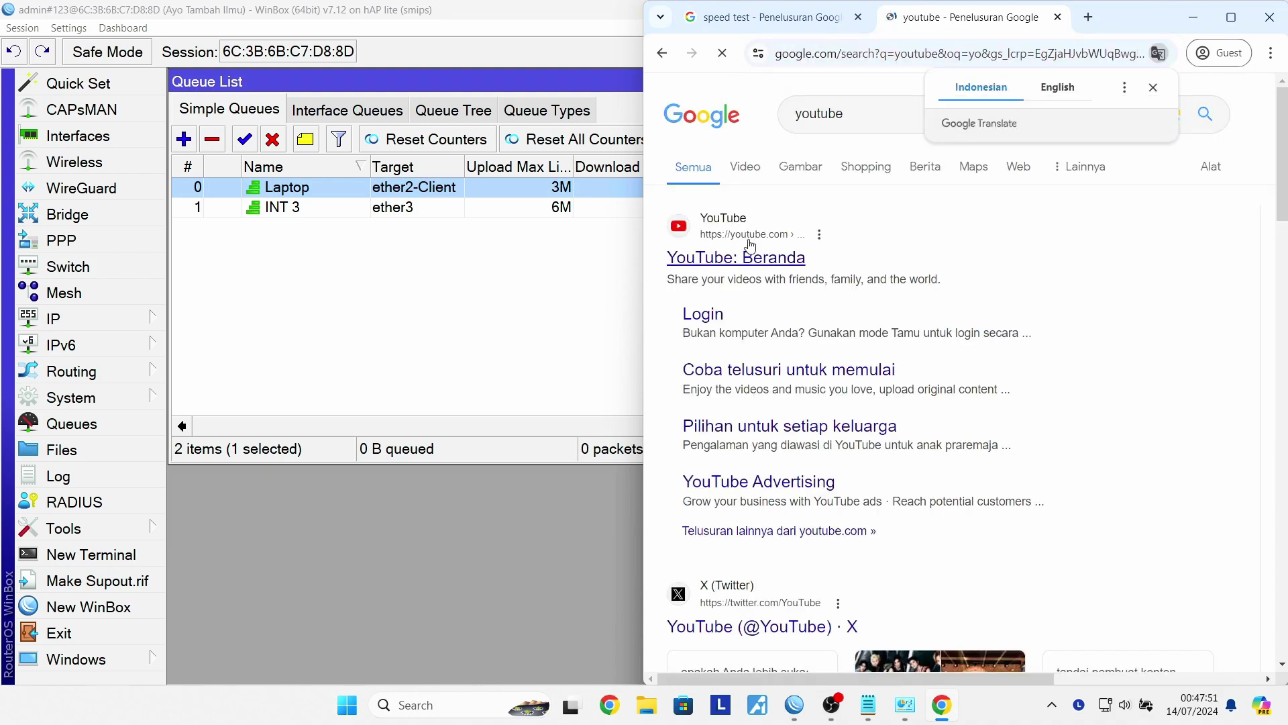
{"action": "left_click", "coordinate": [750, 253]}
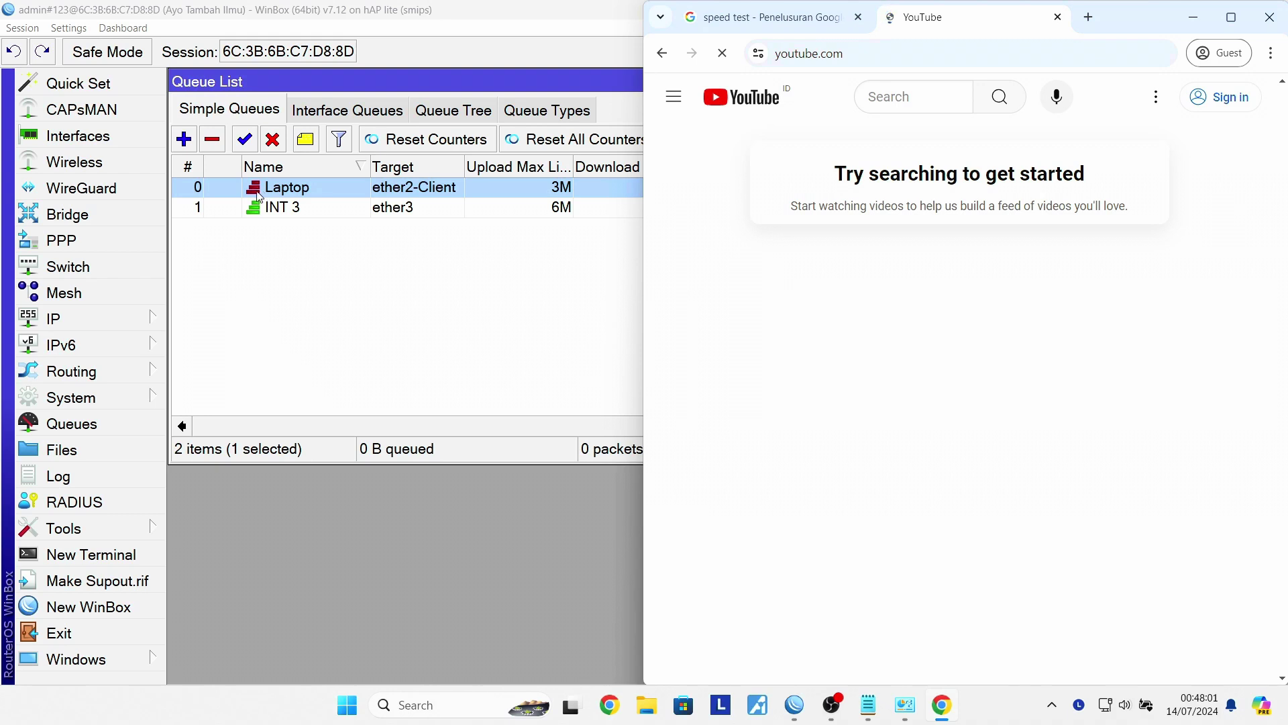
Search YouTube for "ayo tambah ilmu" and open the App Tech Mod channel.
{"action": "left_click", "coordinate": [896, 98]}
{"action": "type", "text": "ayo"}
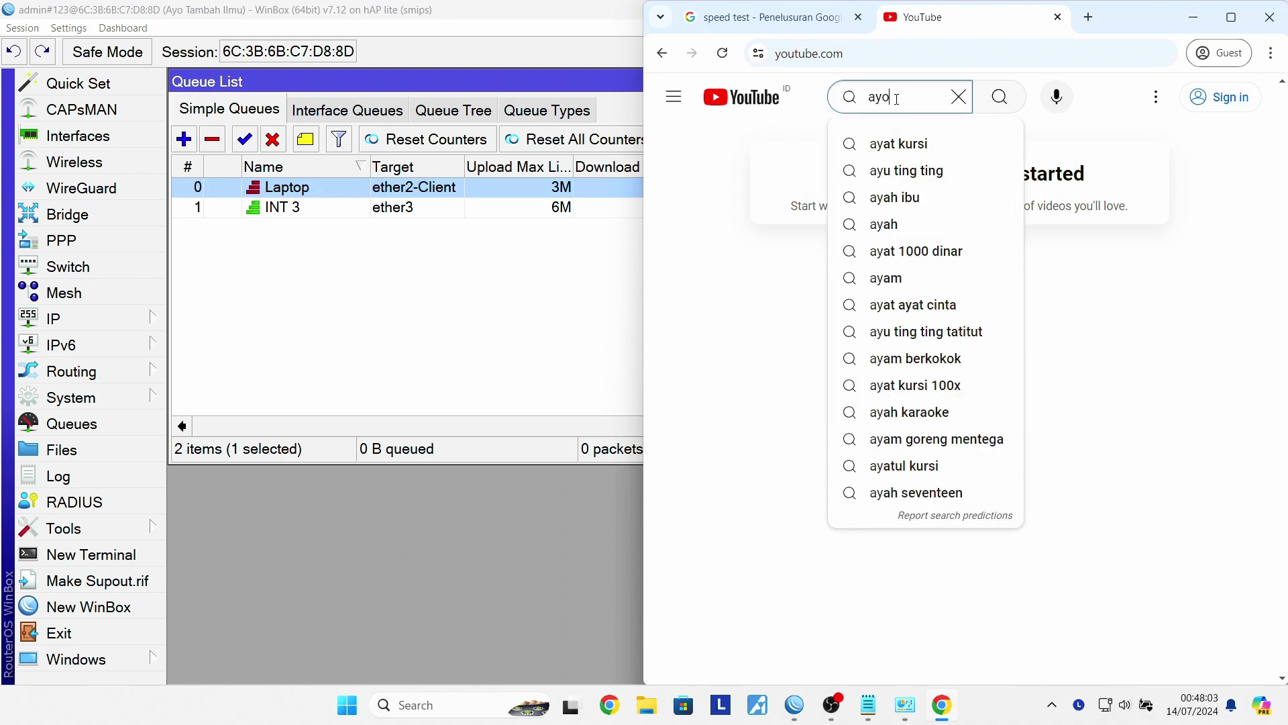
{"action": "type", "text": " tambah ilm"}
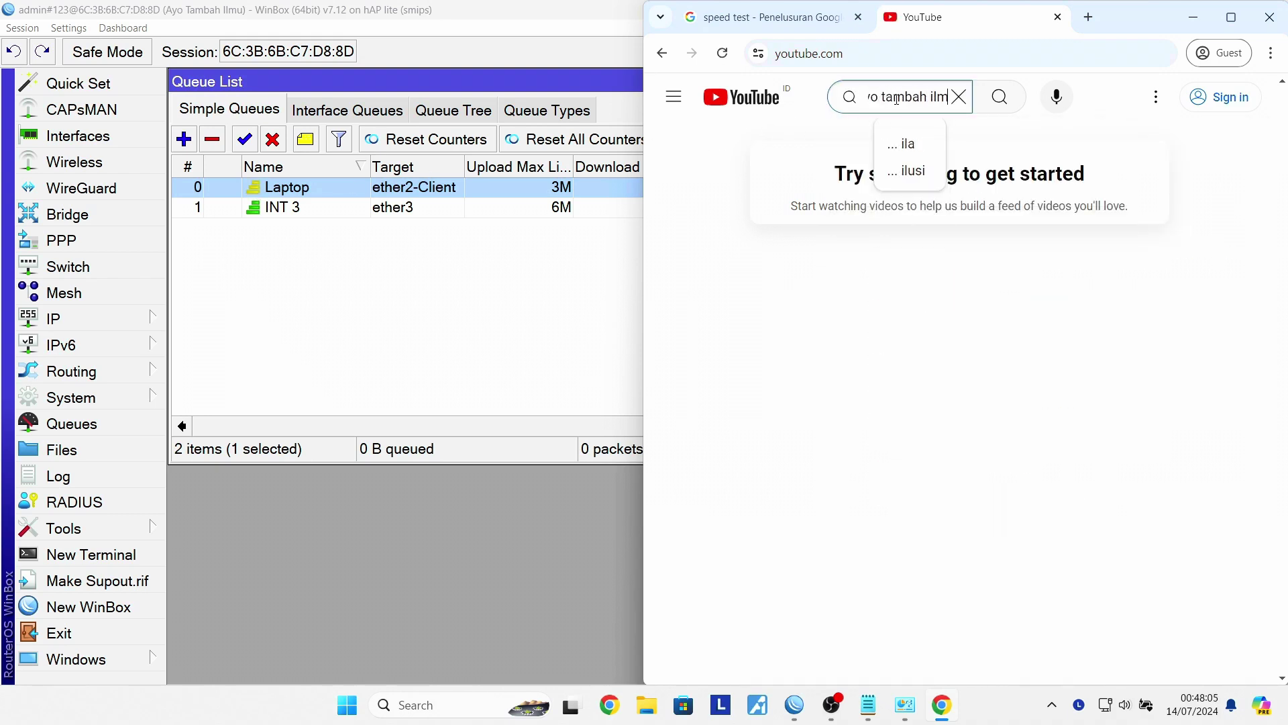
{"action": "type", "text": "u"}
{"action": "key", "text": "Return"}
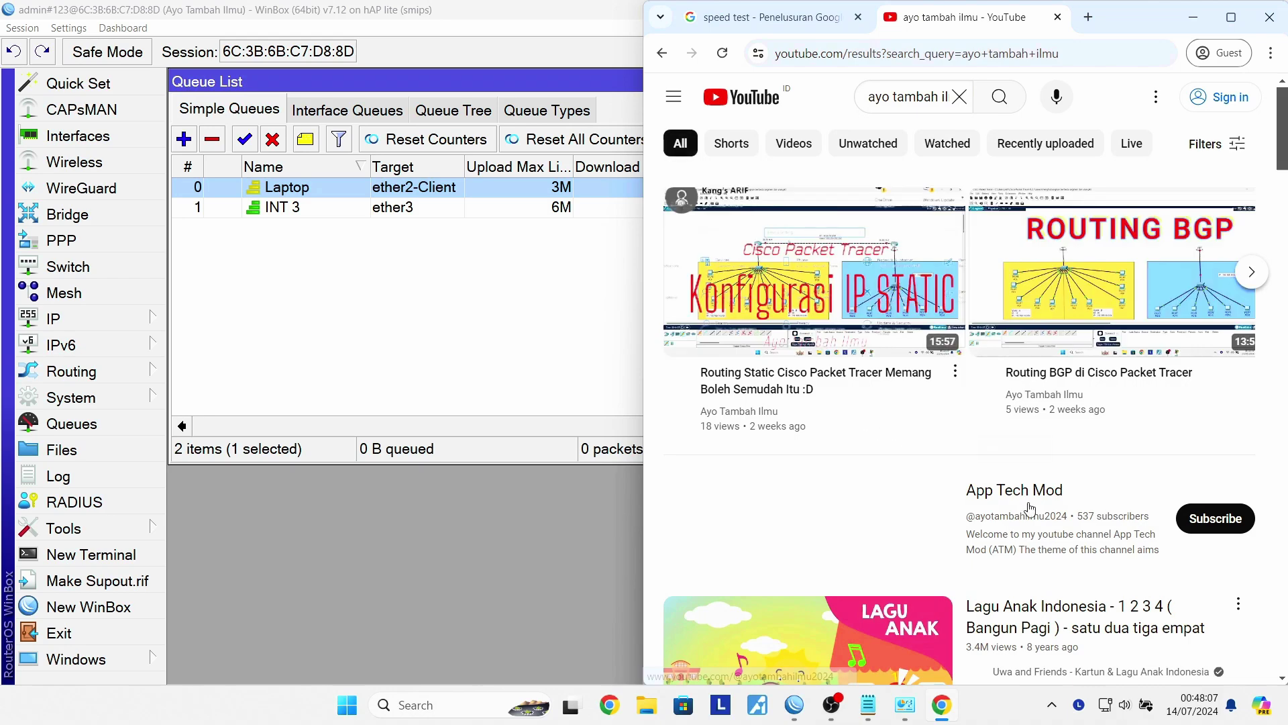
{"action": "left_click", "coordinate": [1030, 508]}
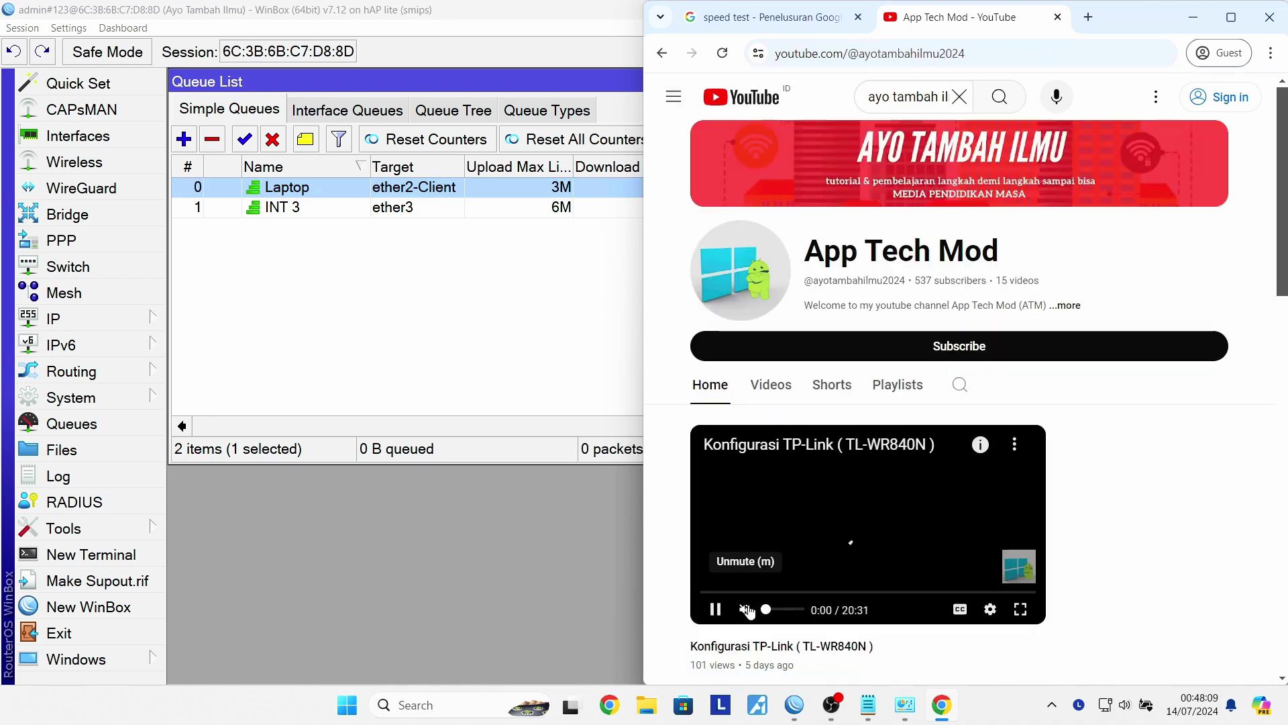
Set the channel's featured TP-Link video to 1080p60 quality and skip ahead in it to generate traffic.
{"action": "left_click", "coordinate": [989, 609]}
{"action": "scroll", "coordinate": [963, 536], "scroll_direction": "down", "scroll_amount": 2}
{"action": "left_click", "coordinate": [960, 547]}
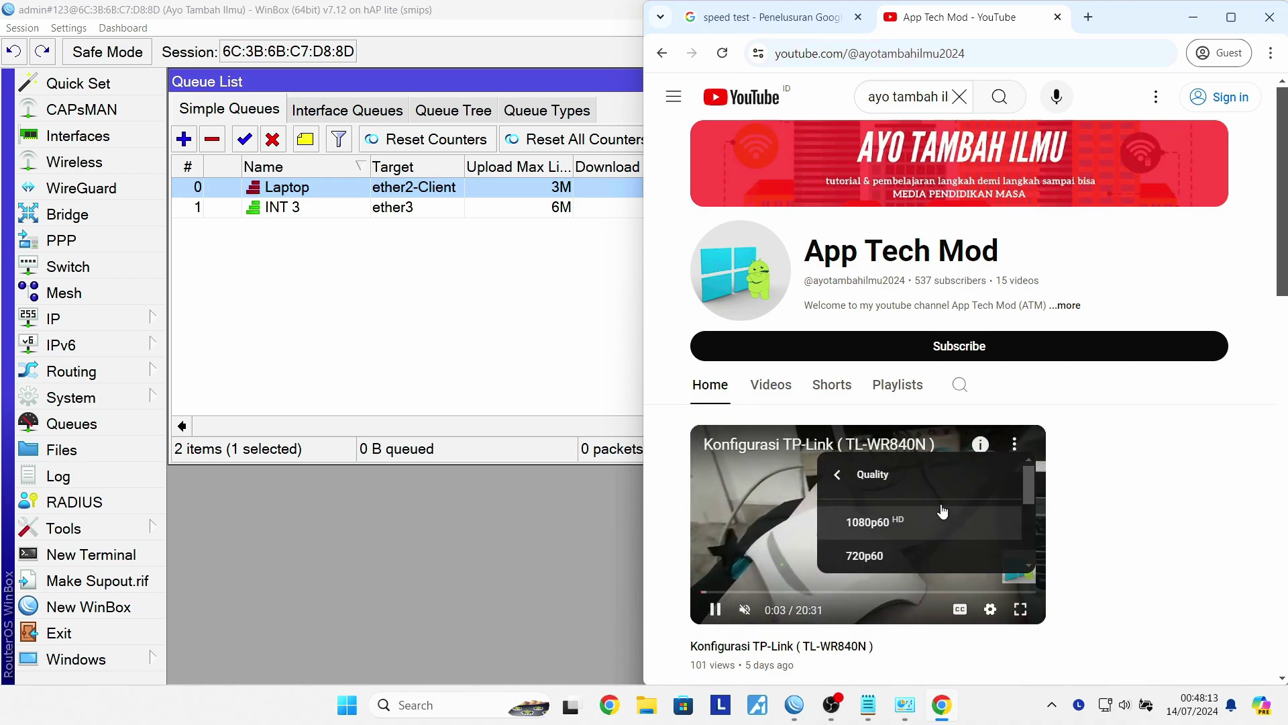
{"action": "left_click", "coordinate": [931, 520]}
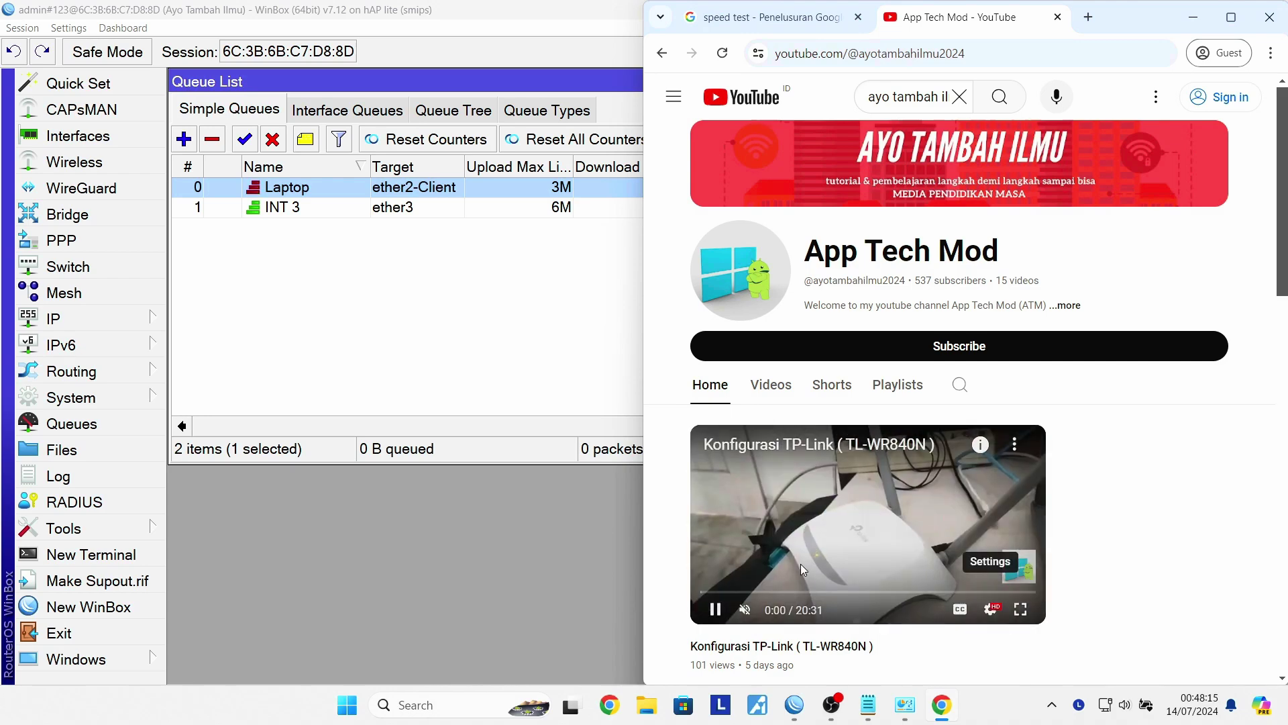
{"action": "left_click", "coordinate": [782, 592]}
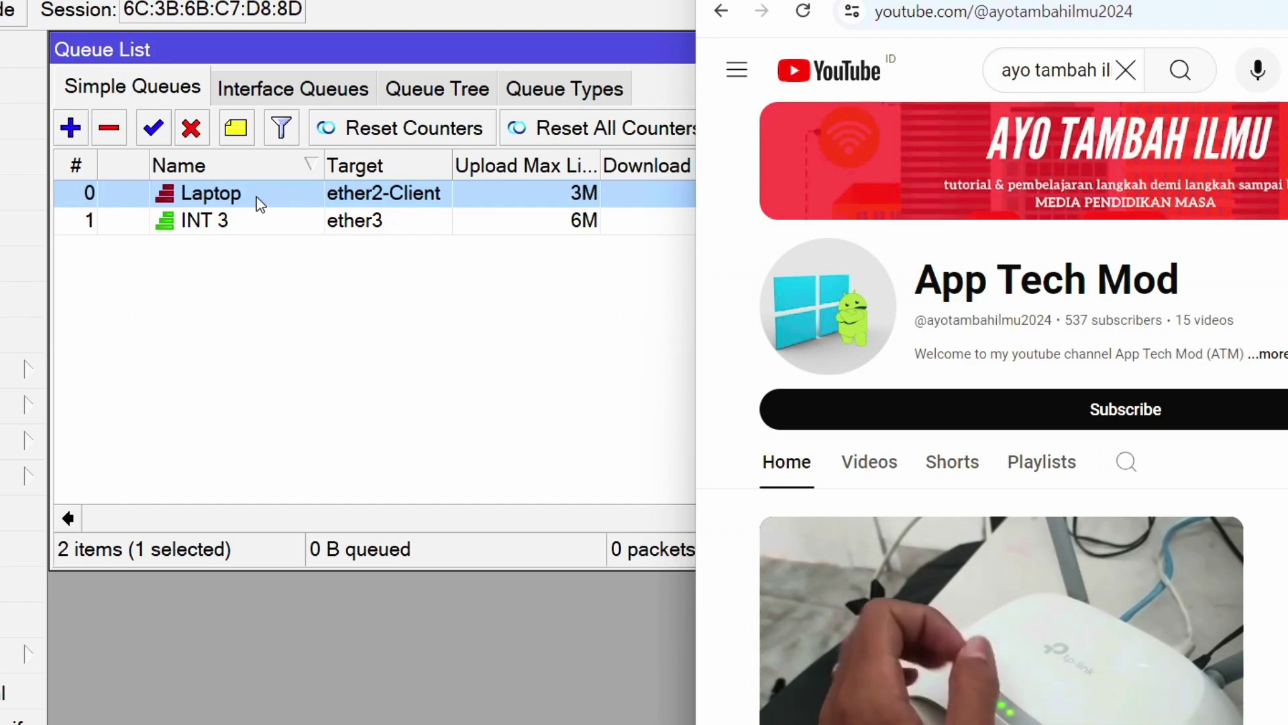
Examine the Laptop queue's live traffic graph in WinBox while skipping ahead in the YouTube video, and check the queue's statistics.
{"action": "double_click", "coordinate": [256, 196]}
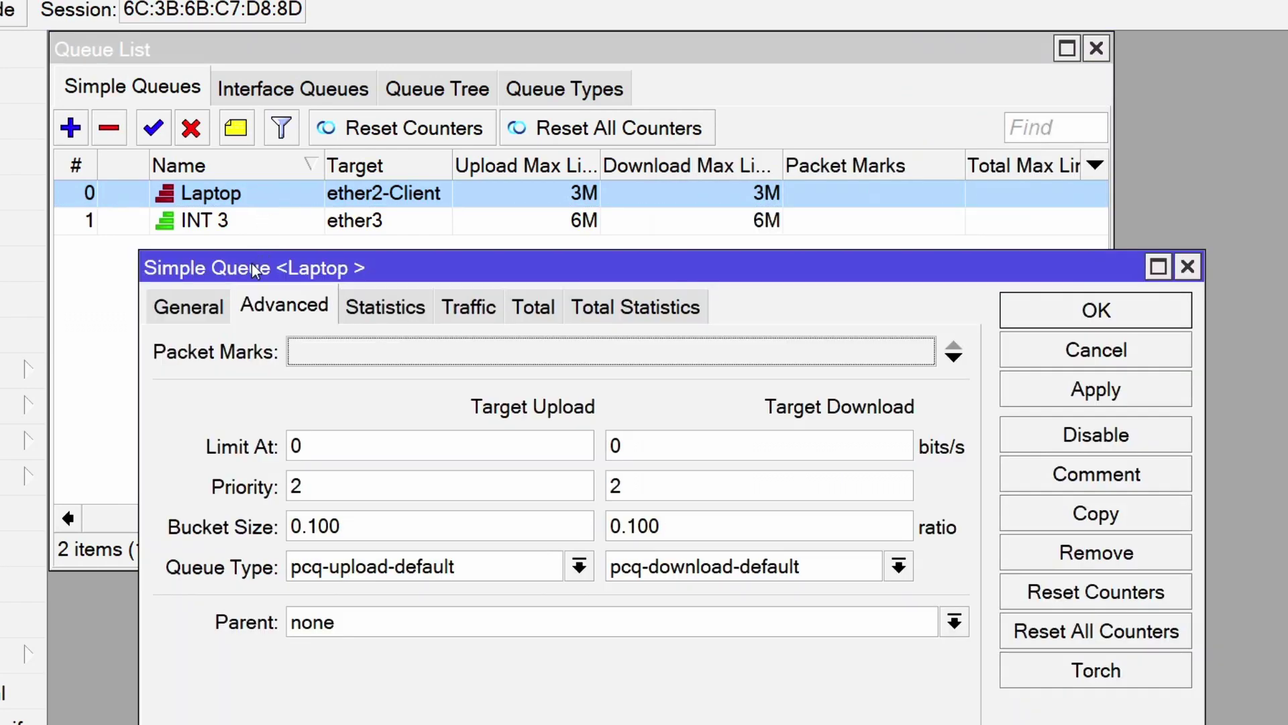
{"action": "left_click", "coordinate": [463, 310]}
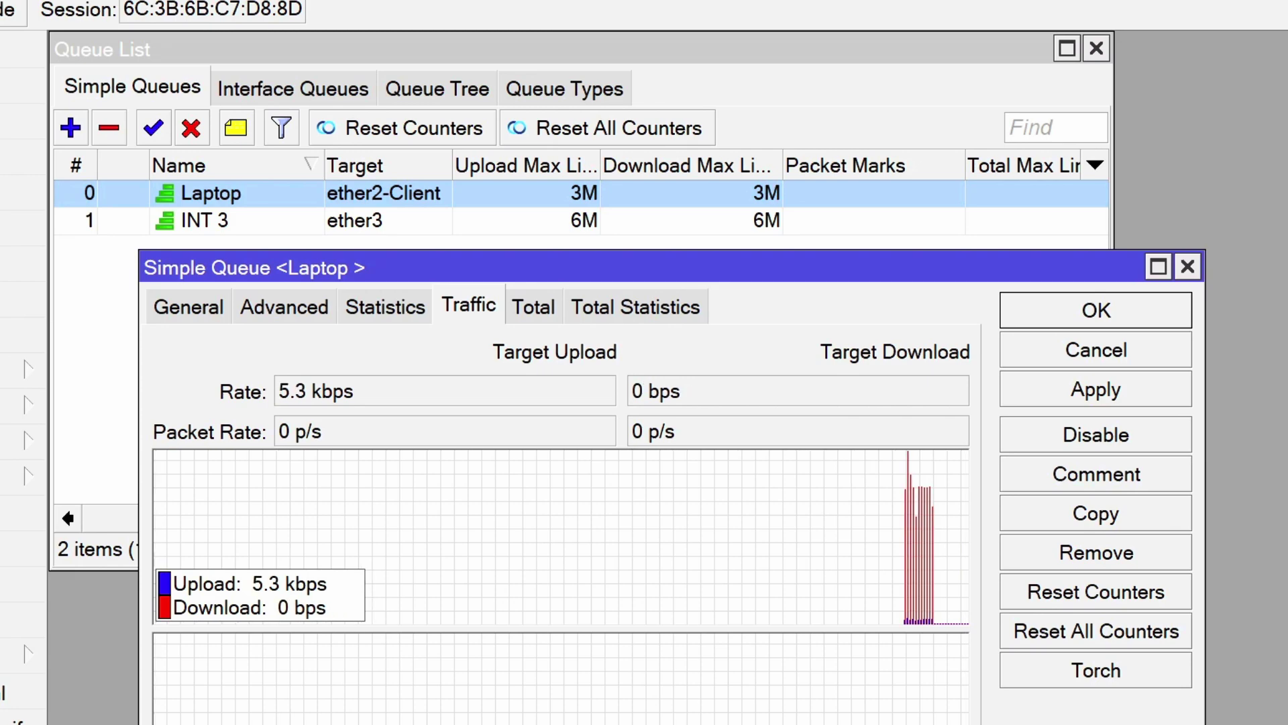
{"action": "left_click", "coordinate": [1074, 701]}
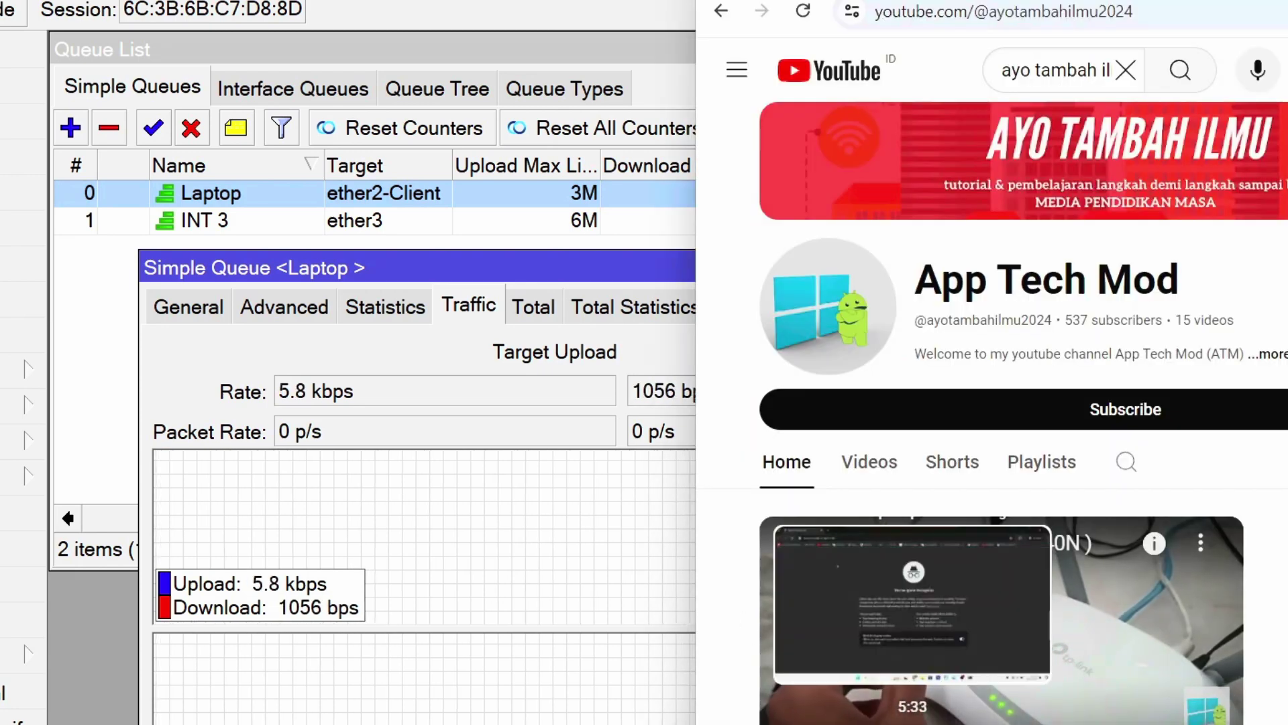
{"action": "left_click", "coordinate": [462, 530]}
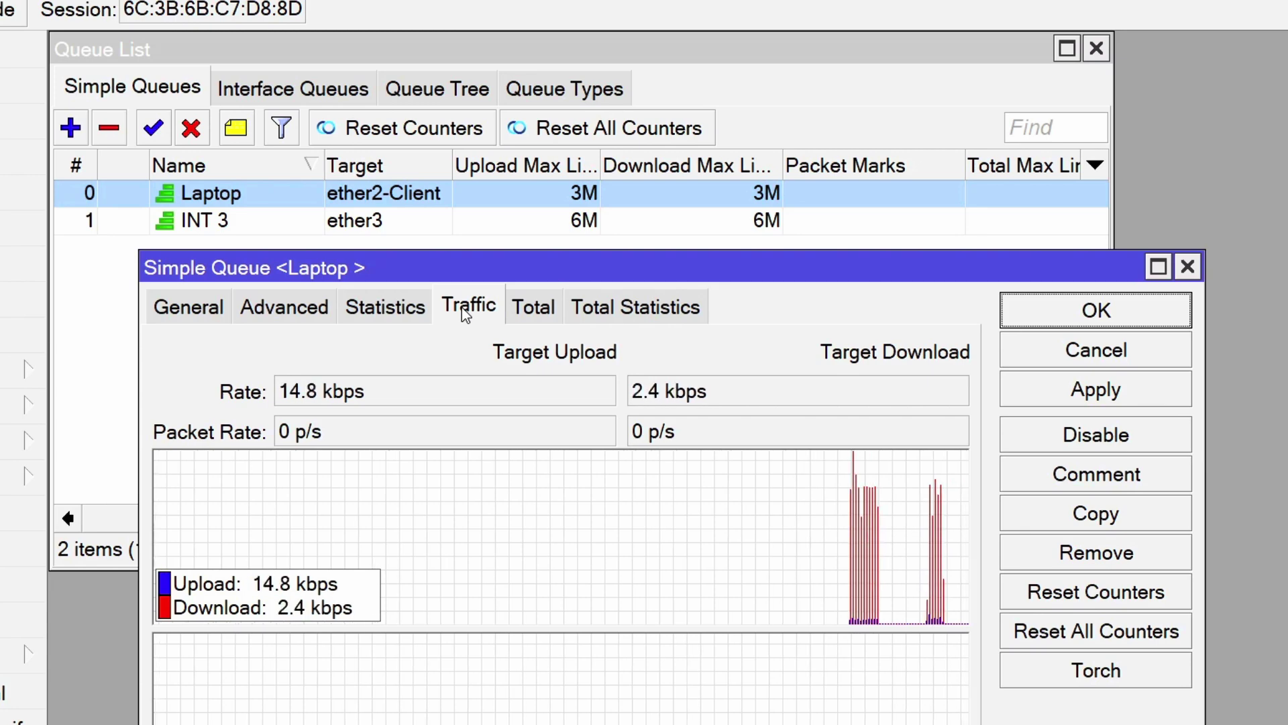
{"action": "left_click", "coordinate": [379, 313]}
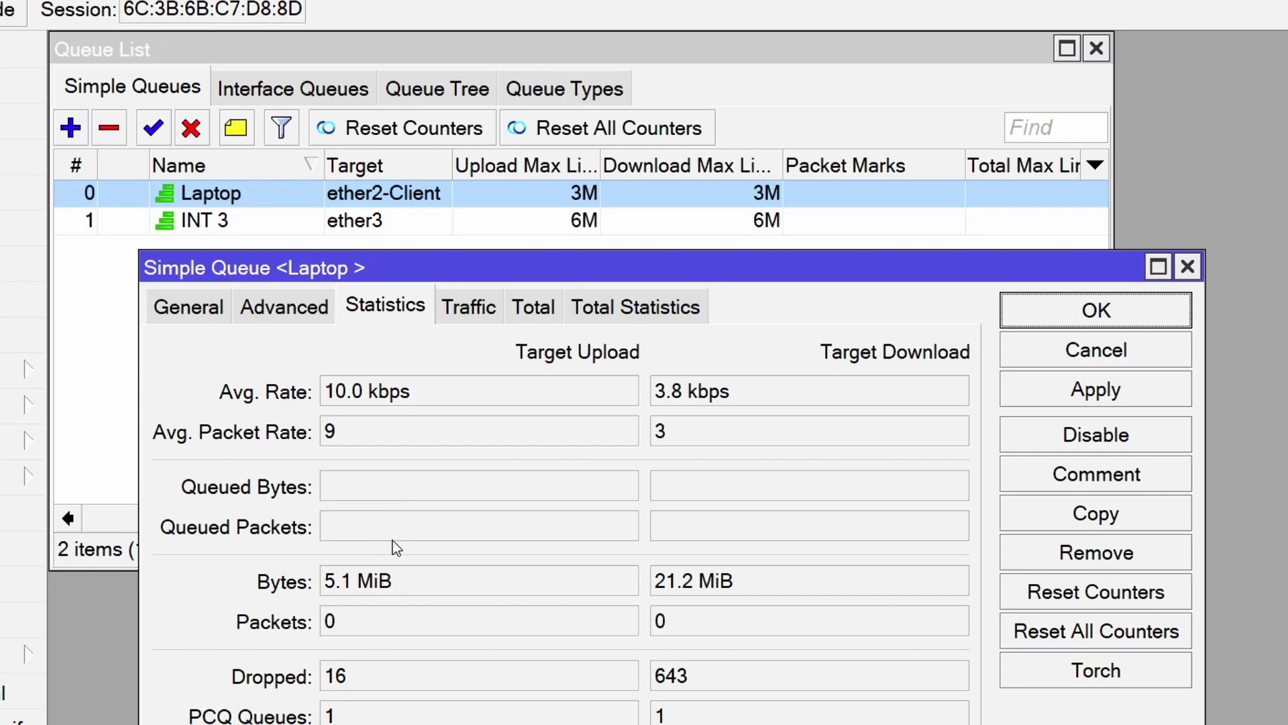
Compare the Laptop queue's traffic graph with its statistics and review its advanced settings.
{"action": "left_click", "coordinate": [487, 310]}
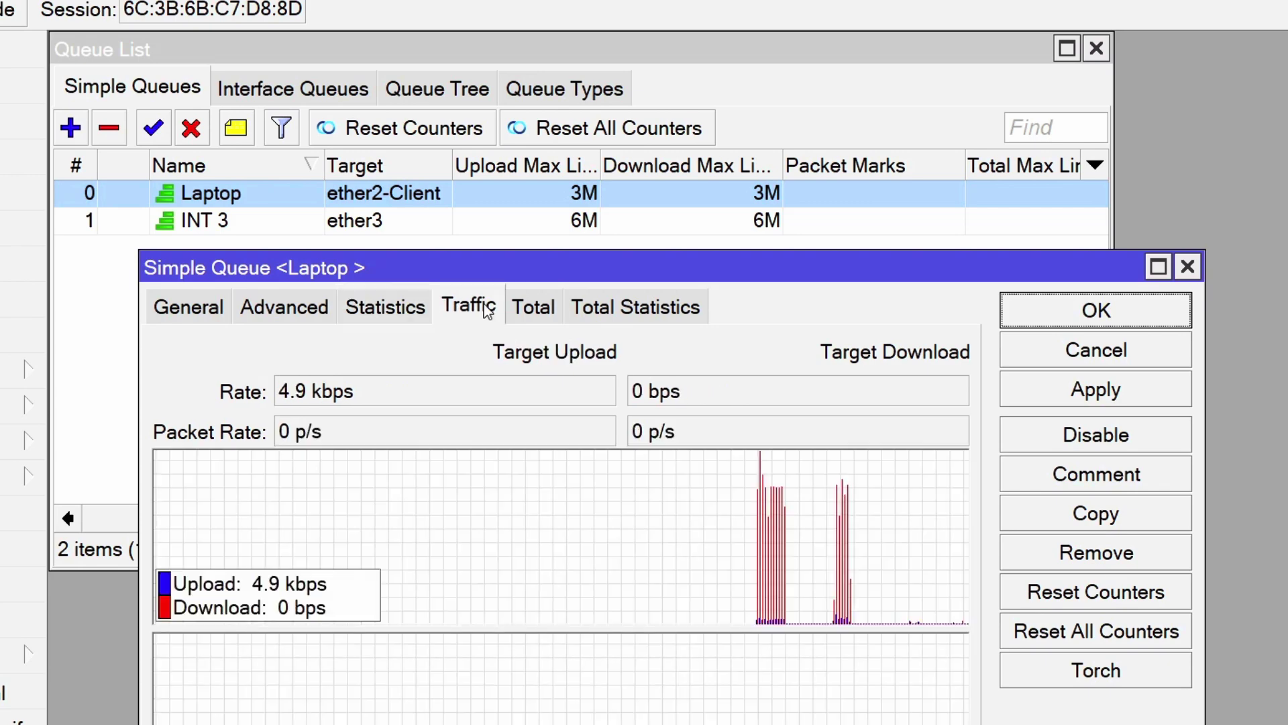
{"action": "left_click", "coordinate": [400, 315]}
{"action": "left_click", "coordinate": [469, 310]}
{"action": "left_click", "coordinate": [405, 307]}
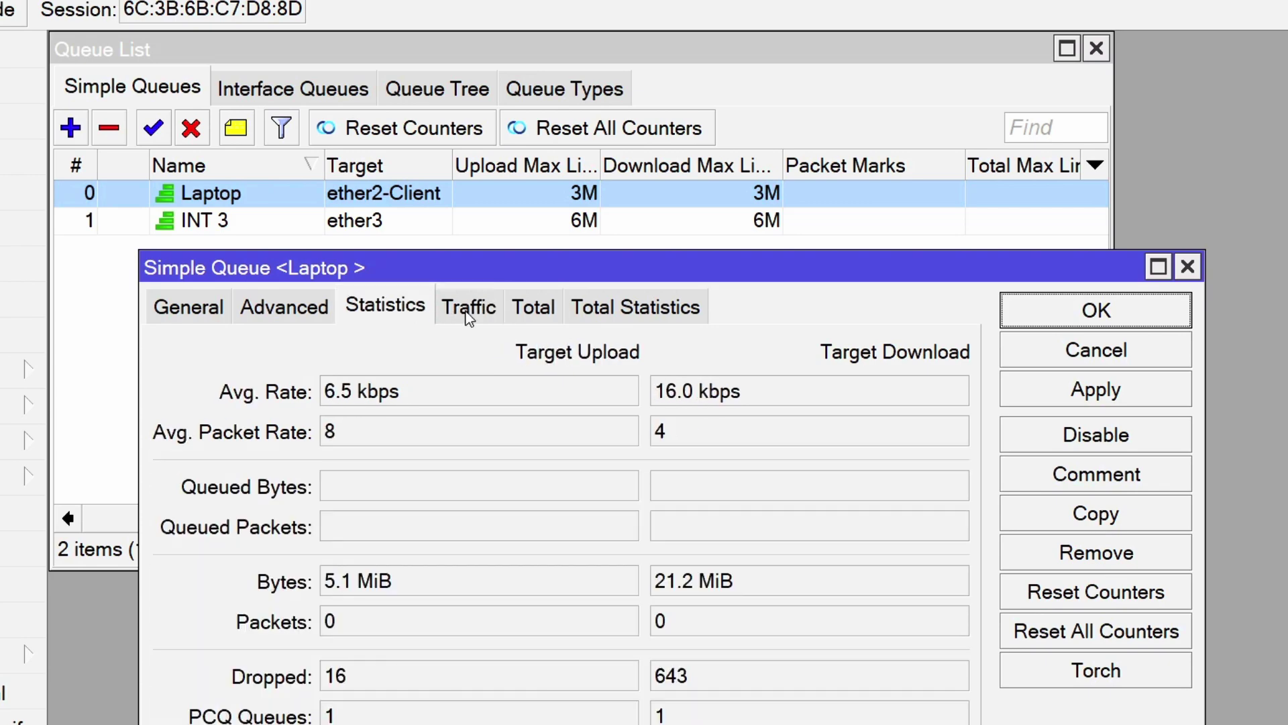
{"action": "left_click", "coordinate": [470, 314]}
{"action": "left_click", "coordinate": [314, 312]}
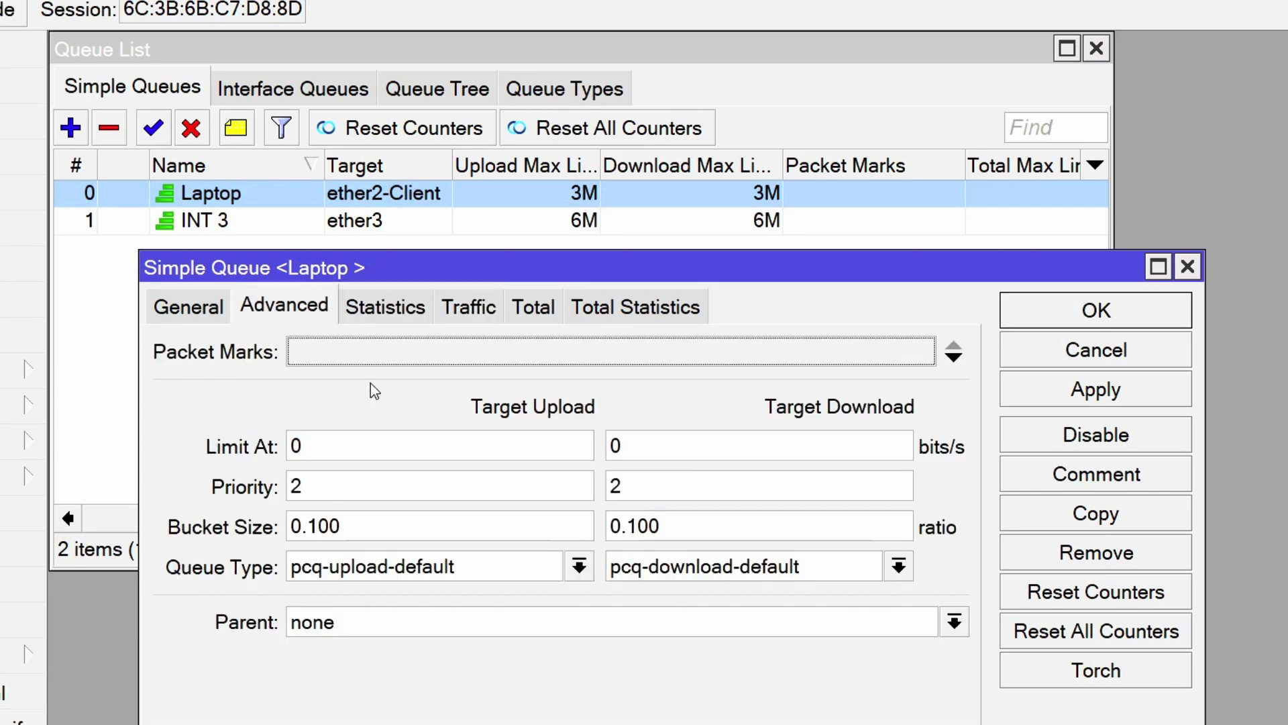
Set the Laptop queue's target to IP address 192.168.10.2, save it, and widen the queue list's Target column.
{"action": "left_click", "coordinate": [181, 307]}
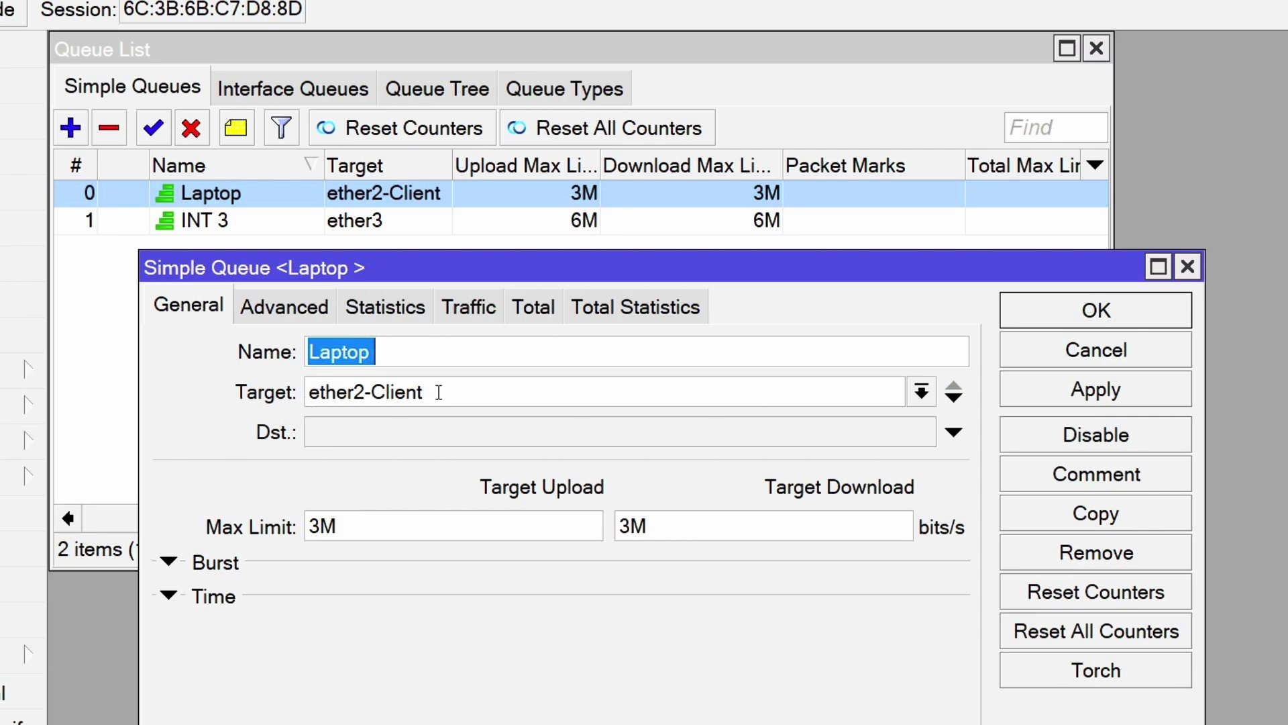
{"action": "left_click", "coordinate": [921, 391]}
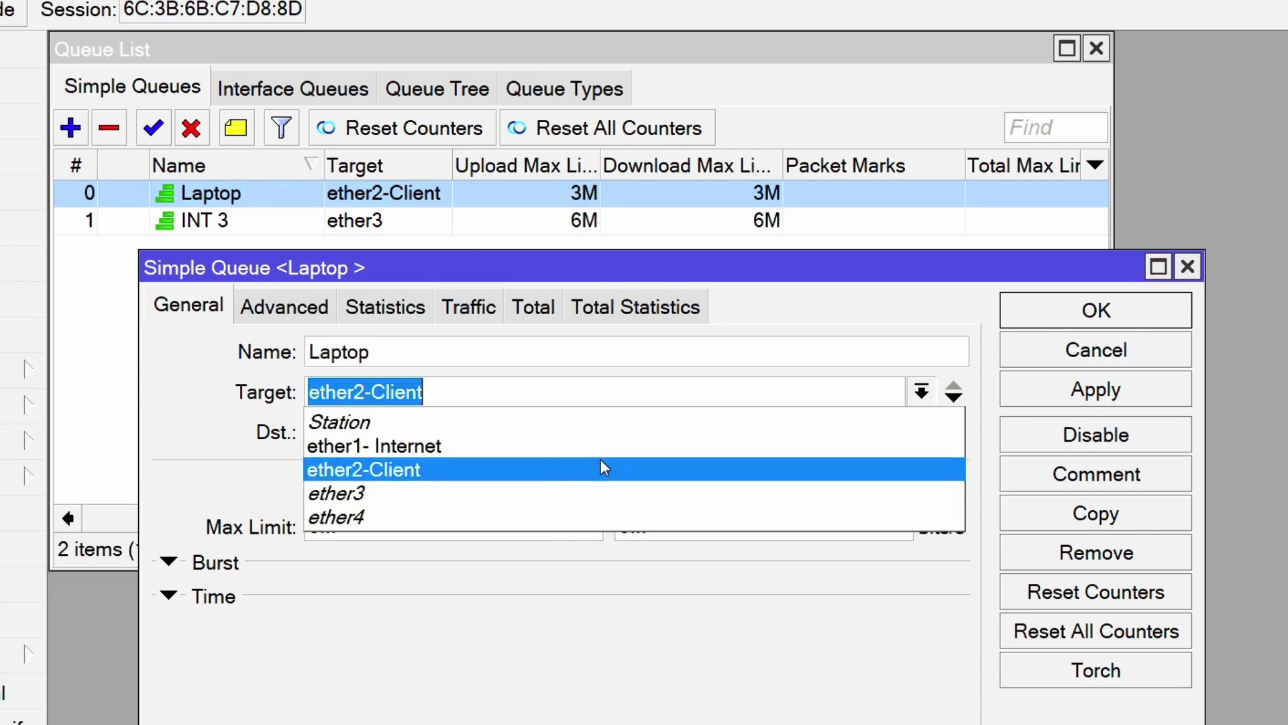
{"action": "left_click", "coordinate": [1059, 396]}
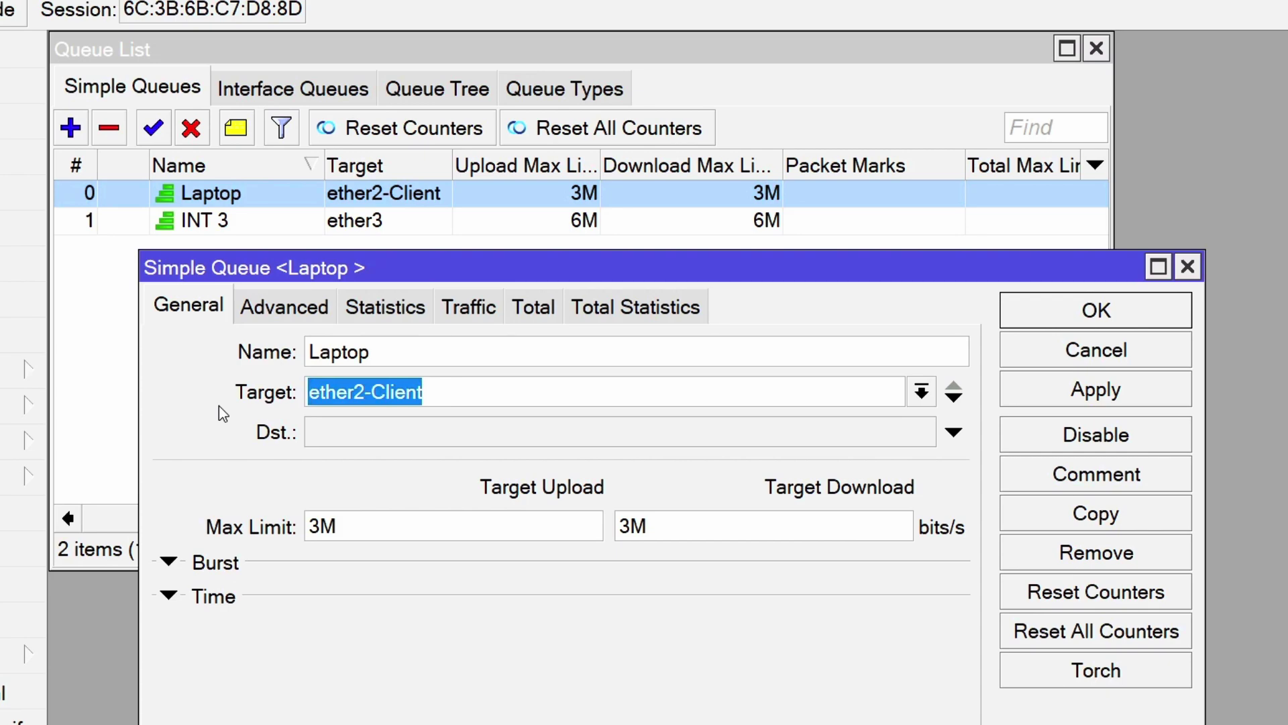
{"action": "type", "text": "192"}
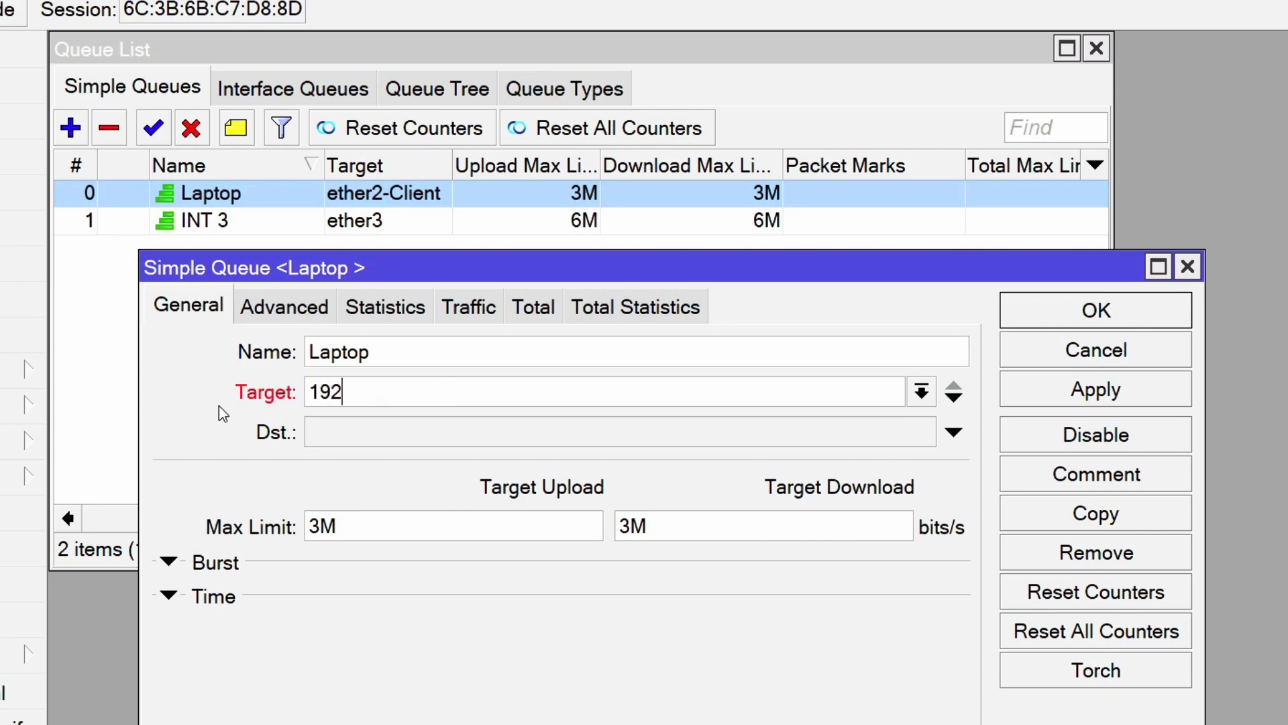
{"action": "type", "text": ".168.10.2"}
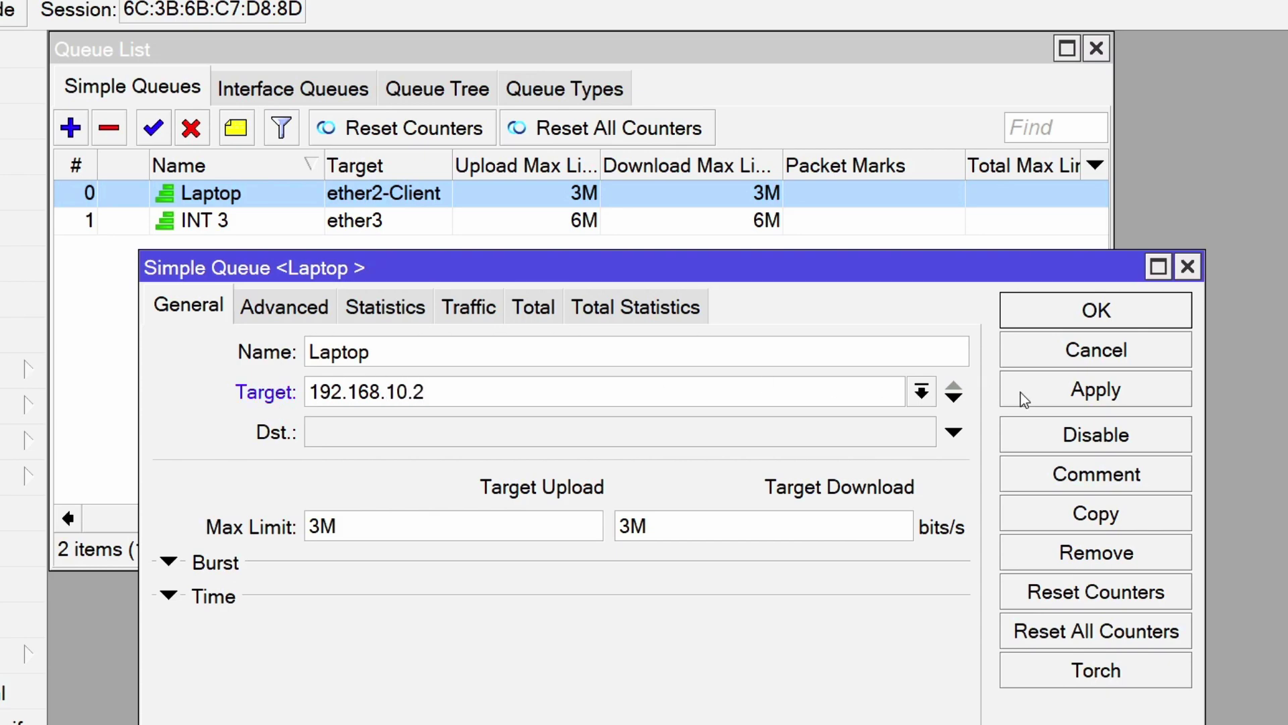
{"action": "left_click", "coordinate": [1042, 399]}
{"action": "left_click", "coordinate": [1068, 318]}
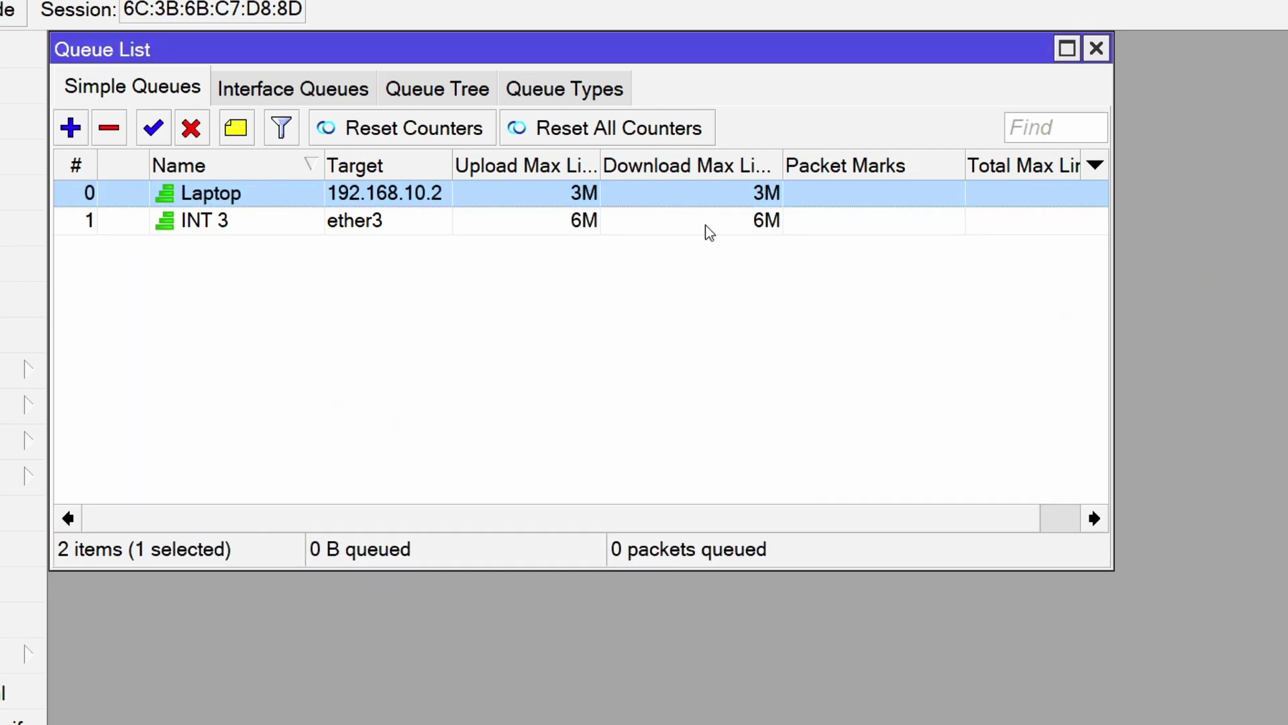
{"action": "left_click_drag", "start_coordinate": [451, 171], "coordinate": [481, 171]}
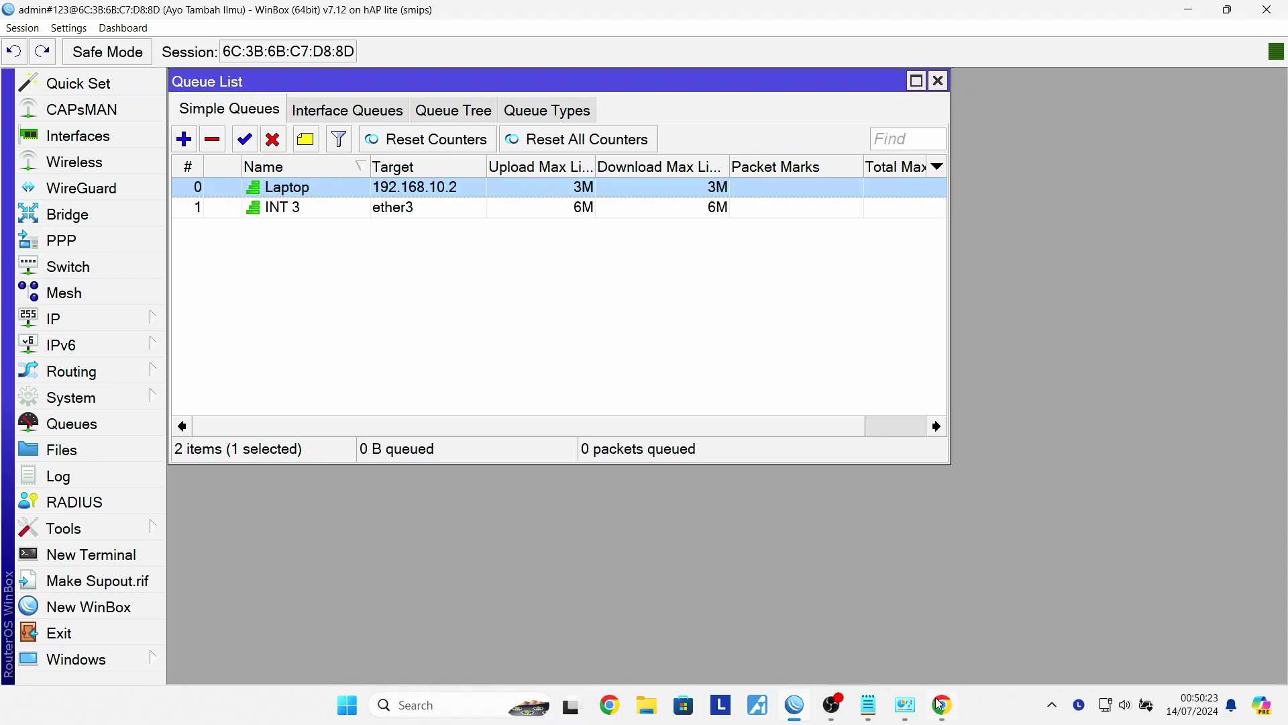
Switch to Chrome, close the YouTube tab and rerun the Google internet speed test.
{"action": "left_click", "coordinate": [941, 704]}
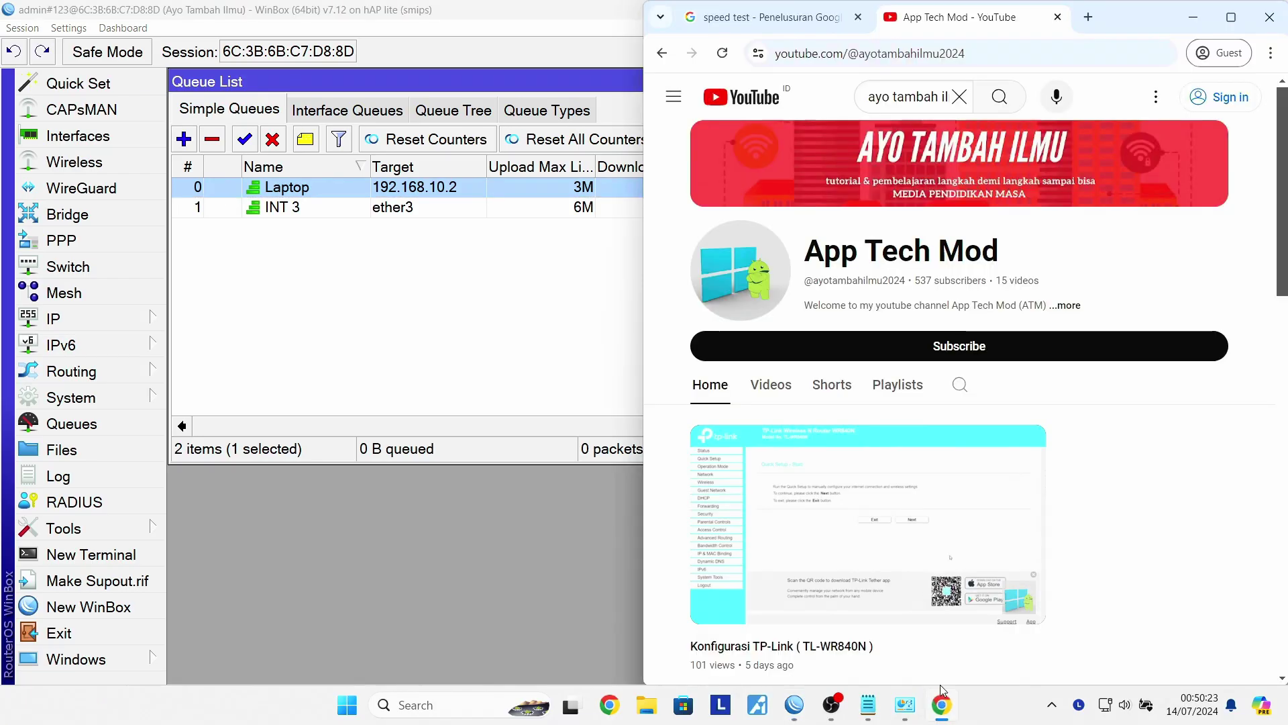
{"action": "left_click", "coordinate": [1057, 16]}
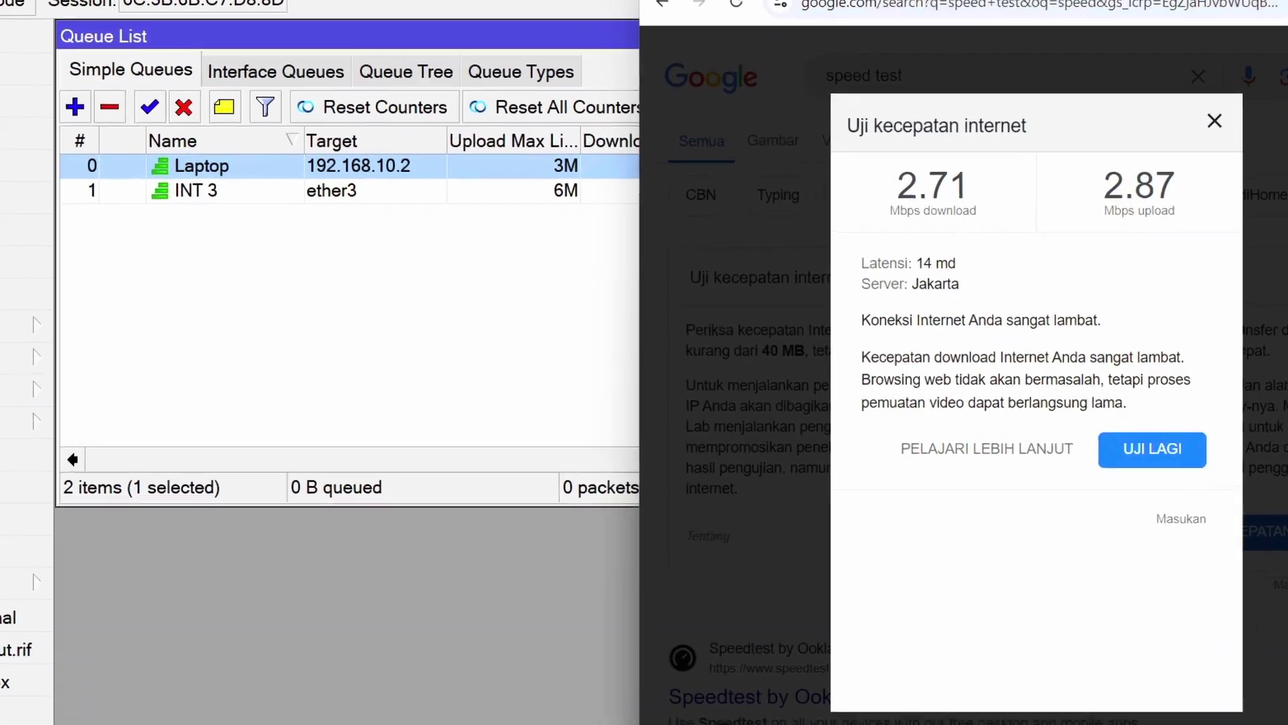
{"action": "left_click", "coordinate": [1165, 474]}
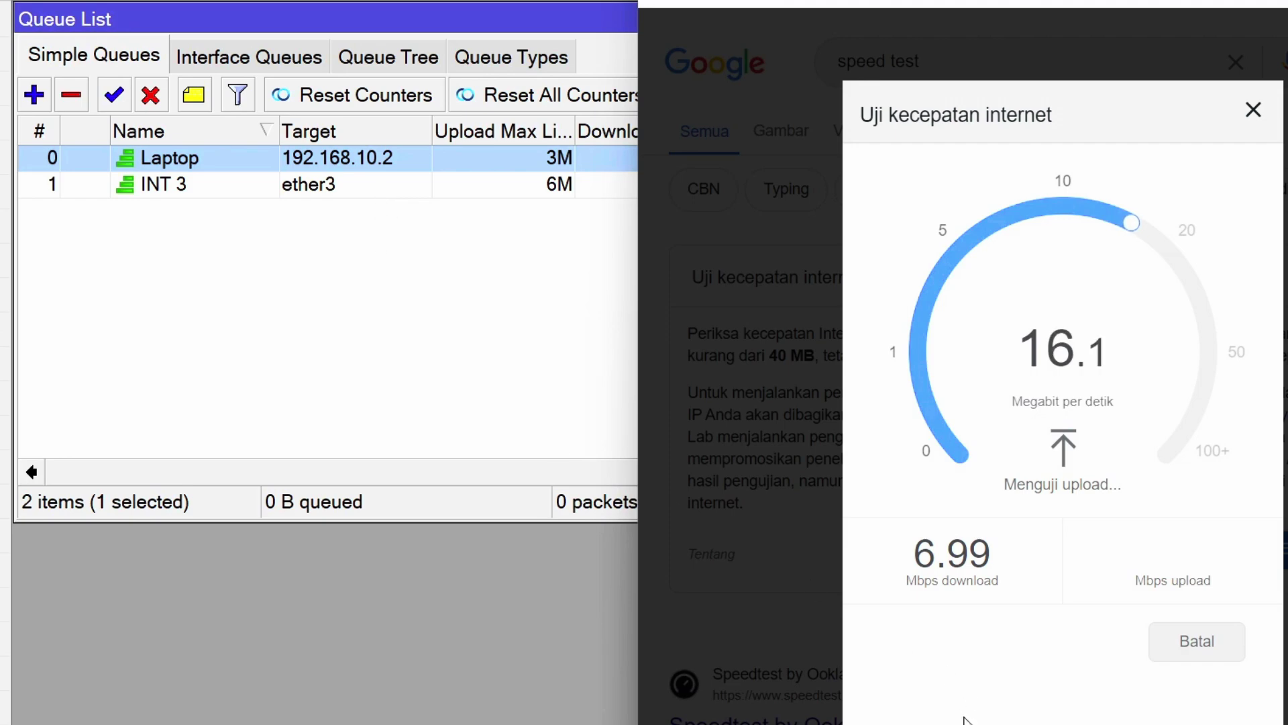
Open the Ethernet adapter's IPv4 properties from Network Connections and choose to use a manually specified IP address.
{"action": "key", "text": "alt+Tab"}
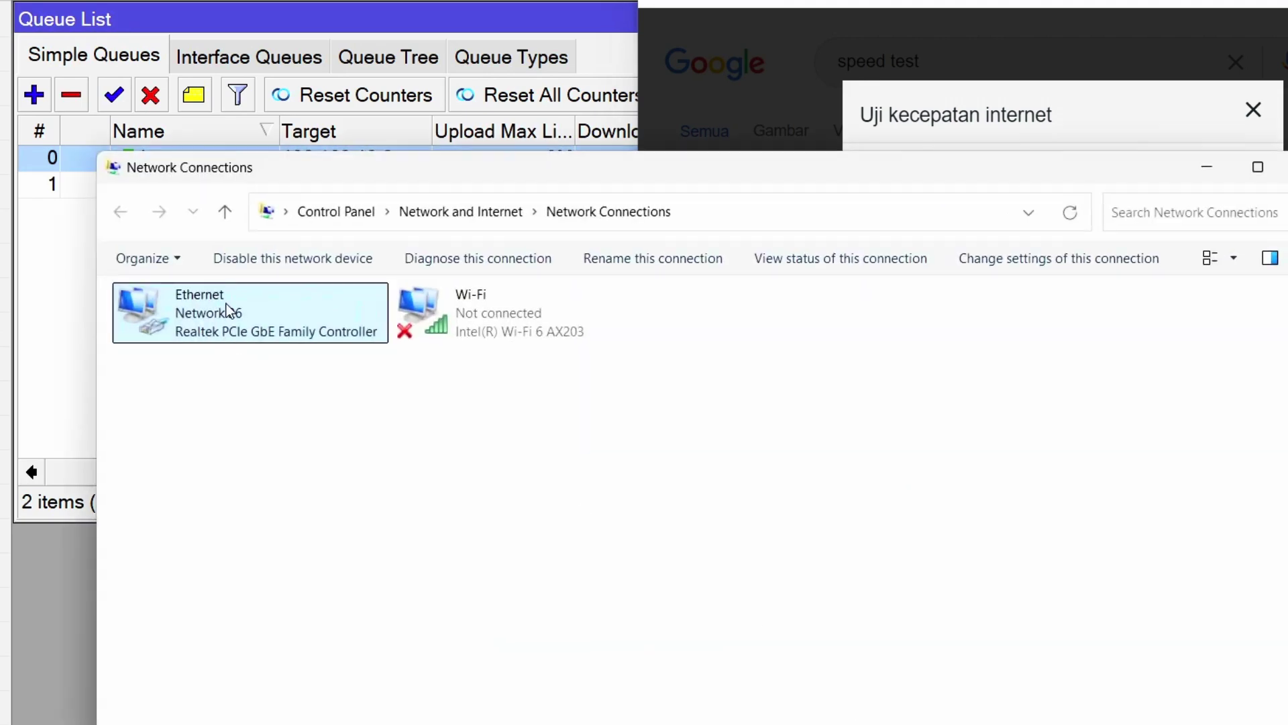
{"action": "double_click", "coordinate": [228, 310]}
{"action": "left_click", "coordinate": [500, 558]}
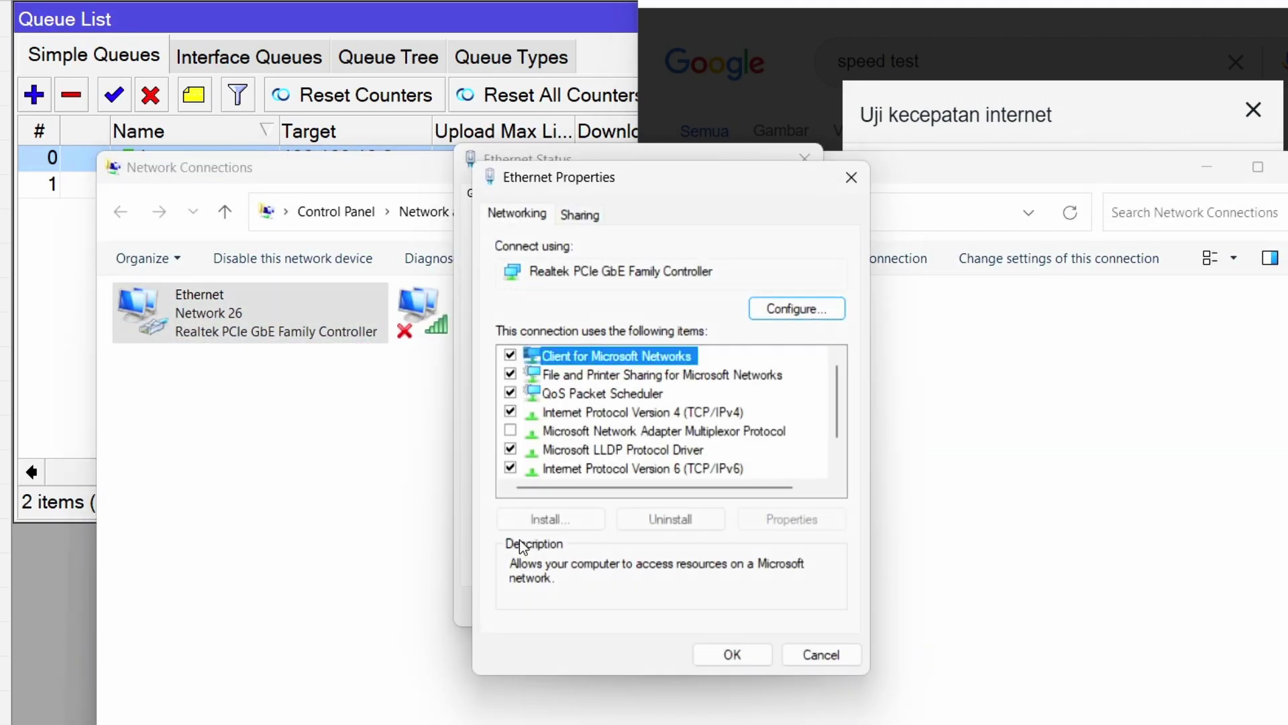
{"action": "double_click", "coordinate": [621, 413]}
{"action": "left_click", "coordinate": [604, 421]}
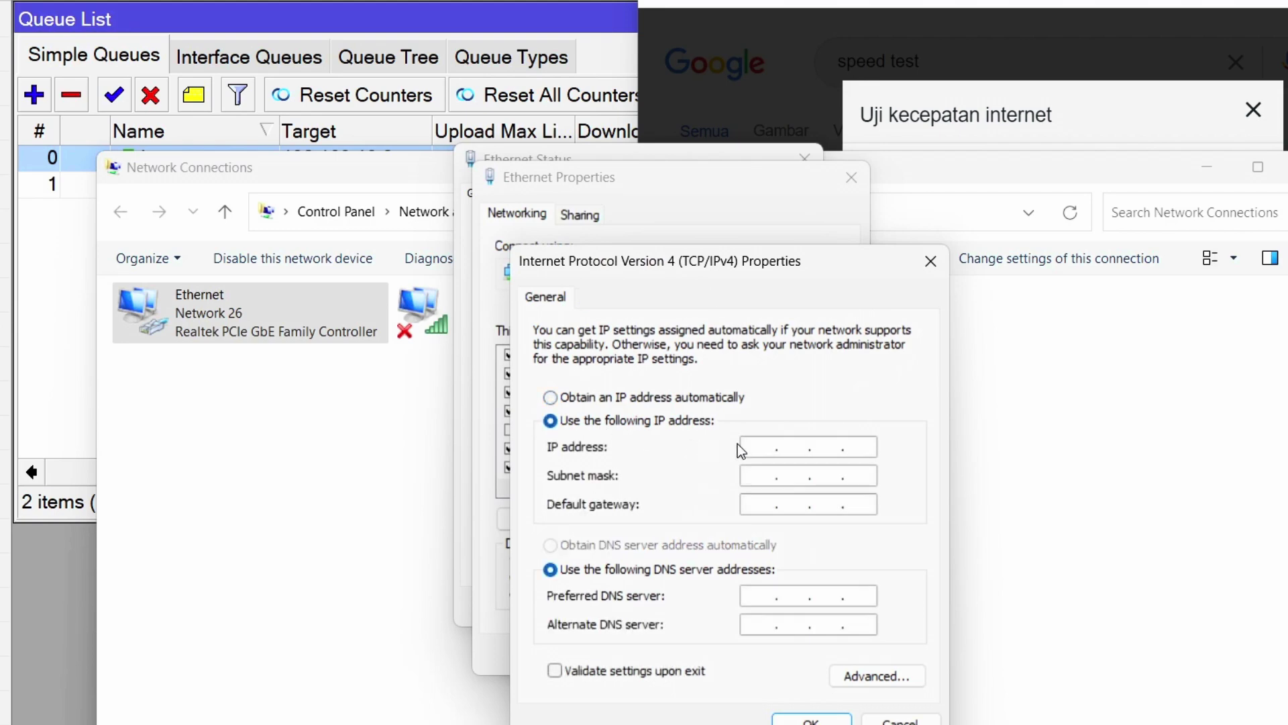
Assign the Ethernet adapter IP address 192.168.10.2, subnet mask 255.255.255.0 and default gateway 192.168.10.1, and save the settings.
{"action": "left_click", "coordinate": [758, 446]}
{"action": "type", "text": "192.168.10.2"}
{"action": "left_click", "coordinate": [801, 471]}
{"action": "left_click", "coordinate": [785, 503]}
{"action": "type", "text": "192 . 16"}
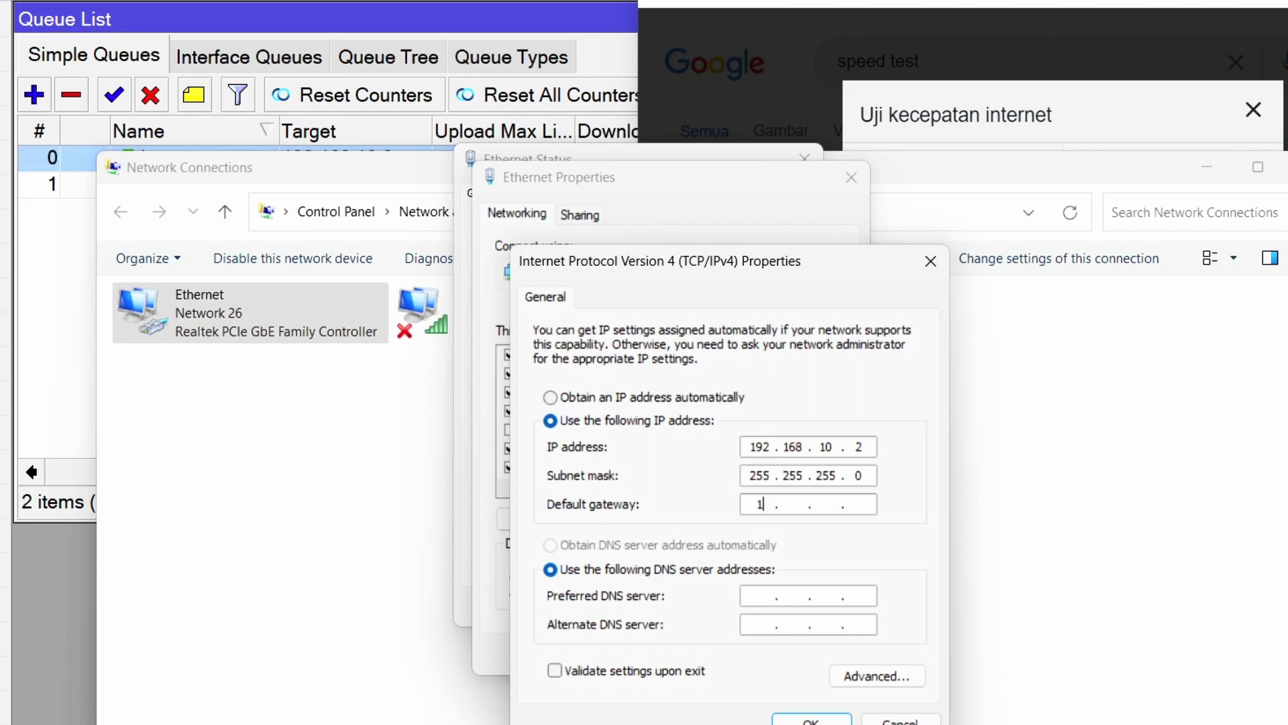
{"action": "type", "text": "8 . 10 ."}
{"action": "left_click", "coordinate": [802, 718]}
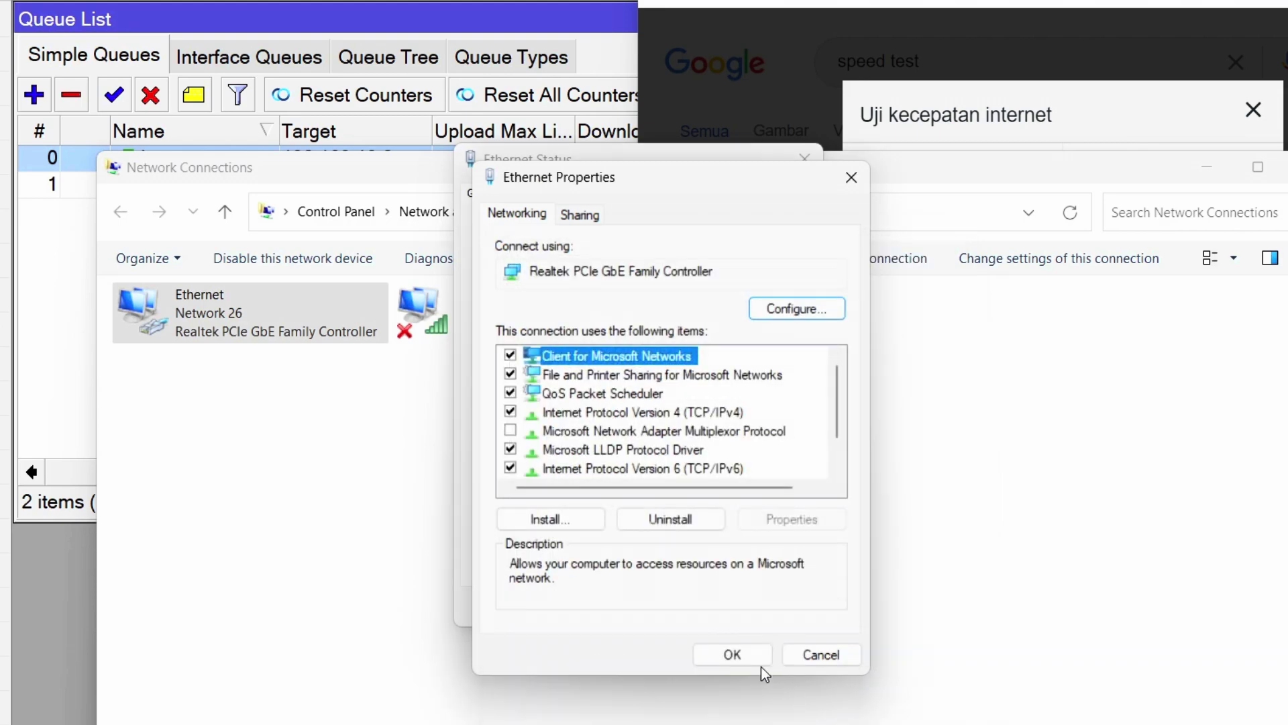
{"action": "left_click", "coordinate": [750, 656]}
{"action": "left_click", "coordinate": [779, 608]}
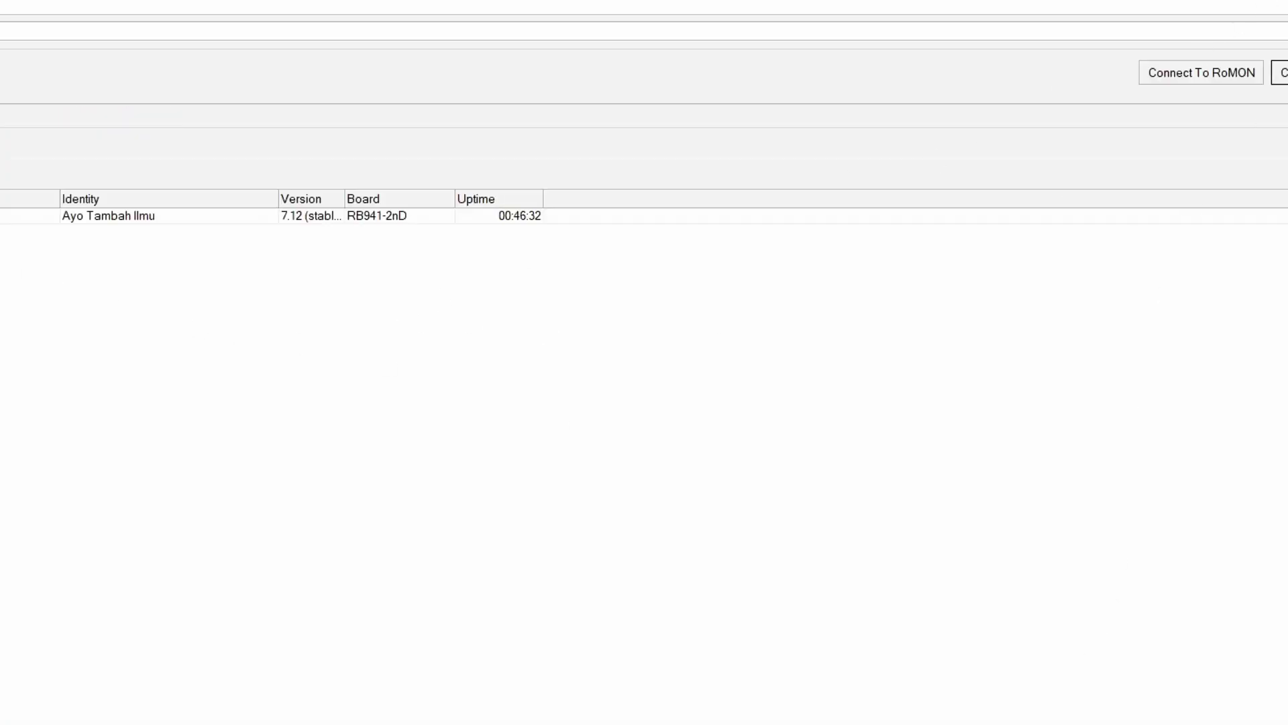
Reconnect to the Ayo Tambah Ilmu router in WinBox and check the Ethernet adapter's connection status.
{"action": "left_click", "coordinate": [108, 216]}
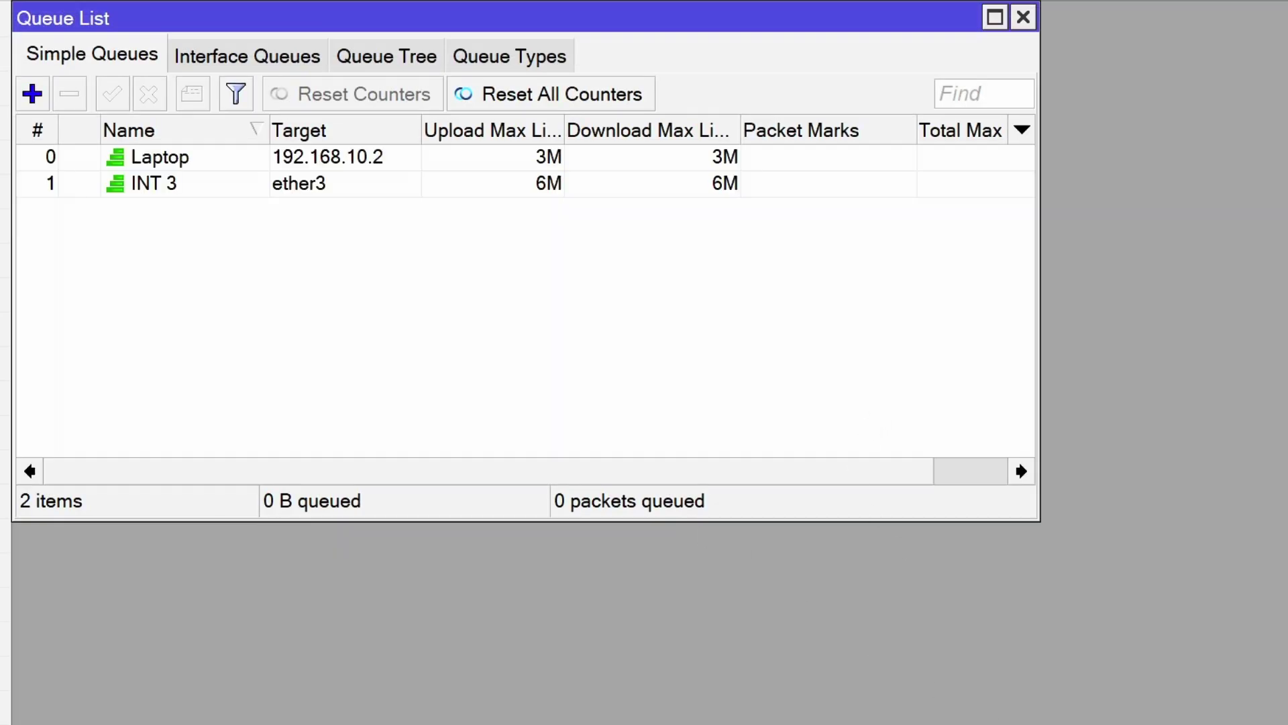
{"action": "left_click", "coordinate": [986, 721]}
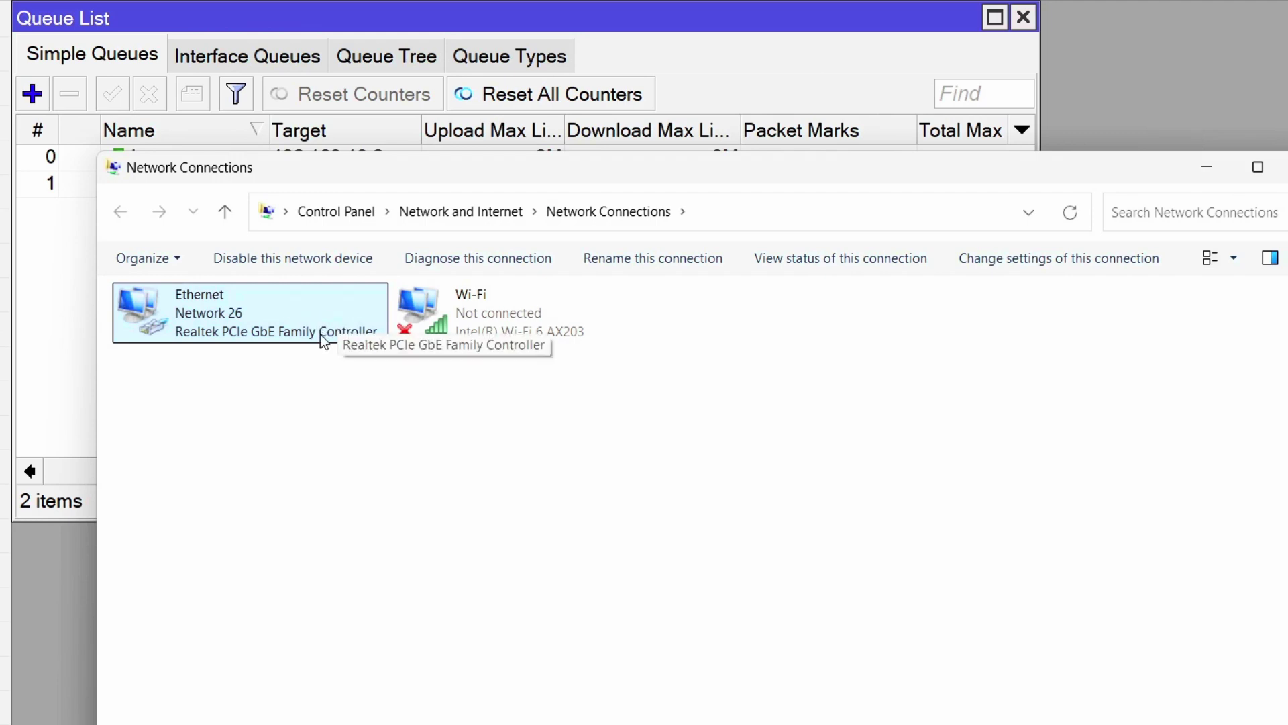
{"action": "double_click", "coordinate": [220, 307]}
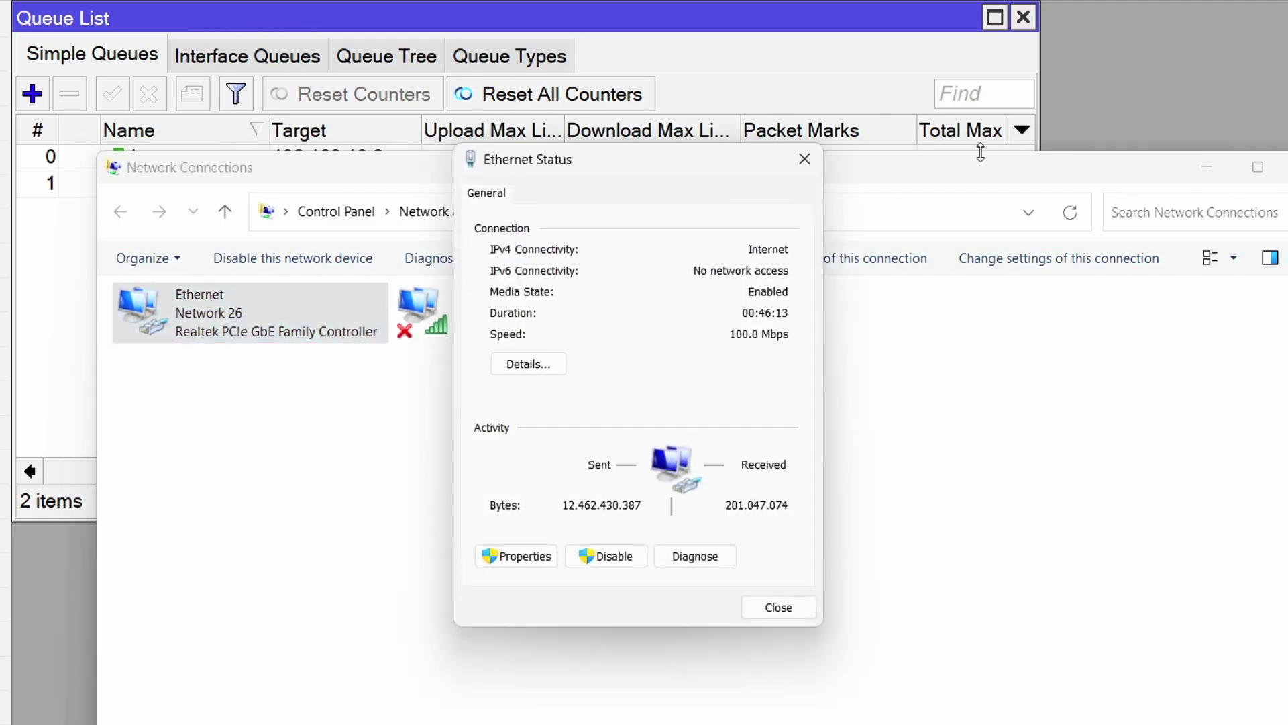
{"action": "left_click", "coordinate": [805, 160]}
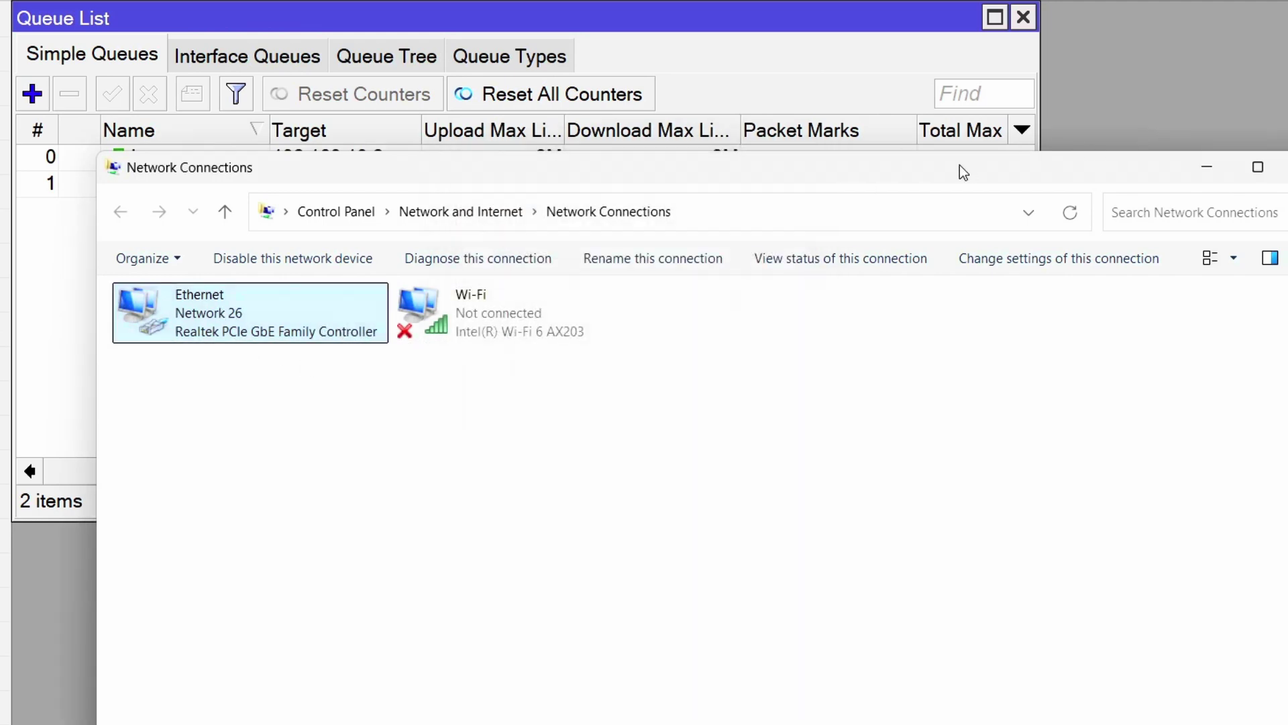
{"action": "left_click", "coordinate": [1201, 168]}
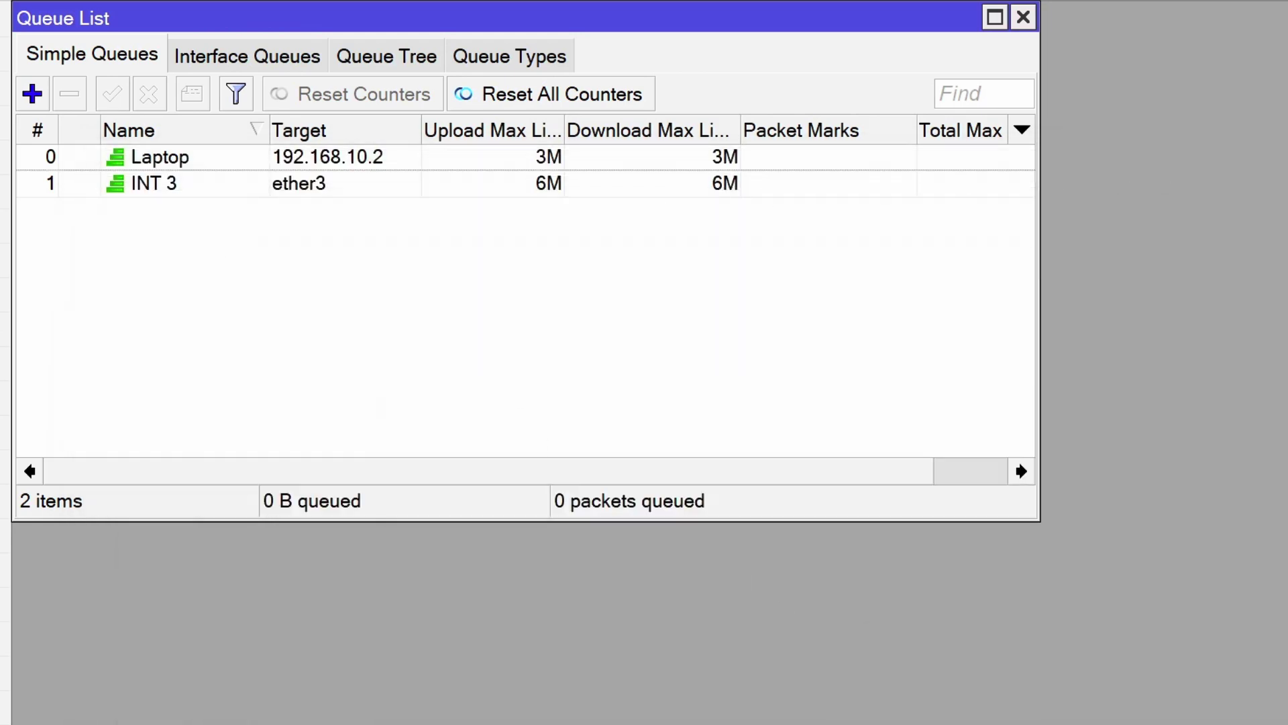
Switch back to Chrome and try to run the internet speed test again with the static IP address.
{"action": "key", "text": "alt+Tab"}
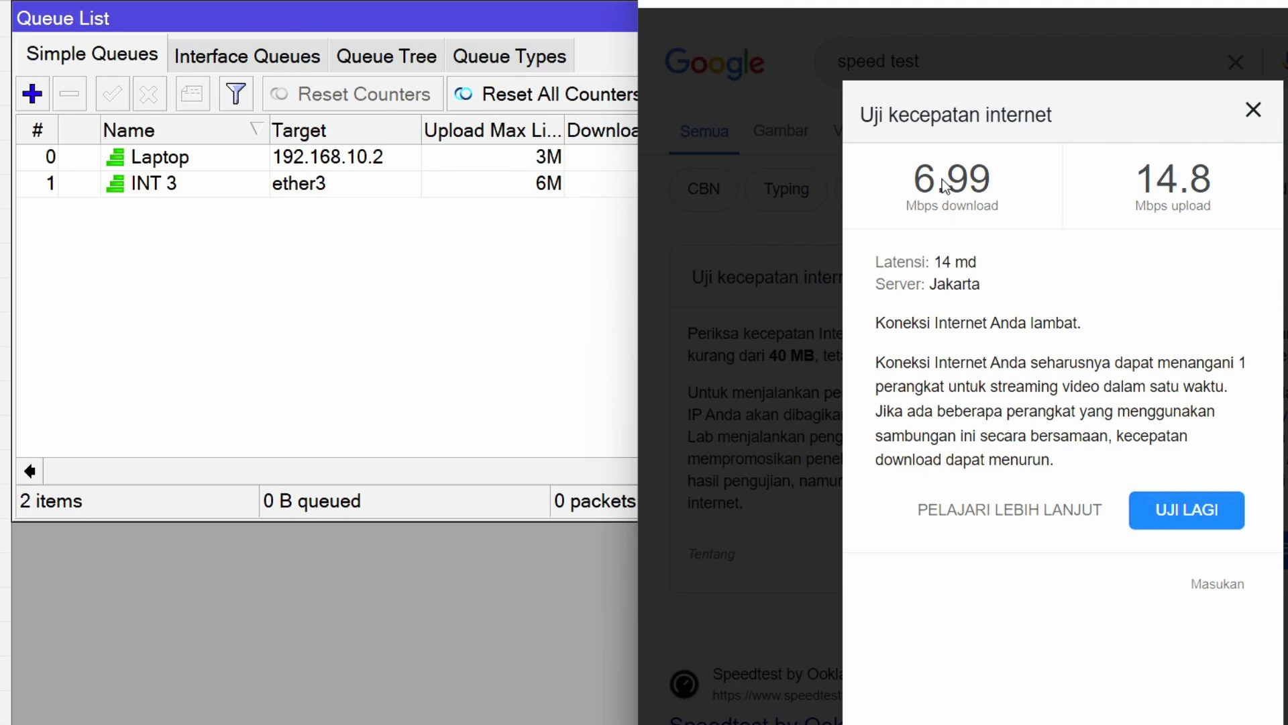
{"action": "left_click", "coordinate": [1175, 511]}
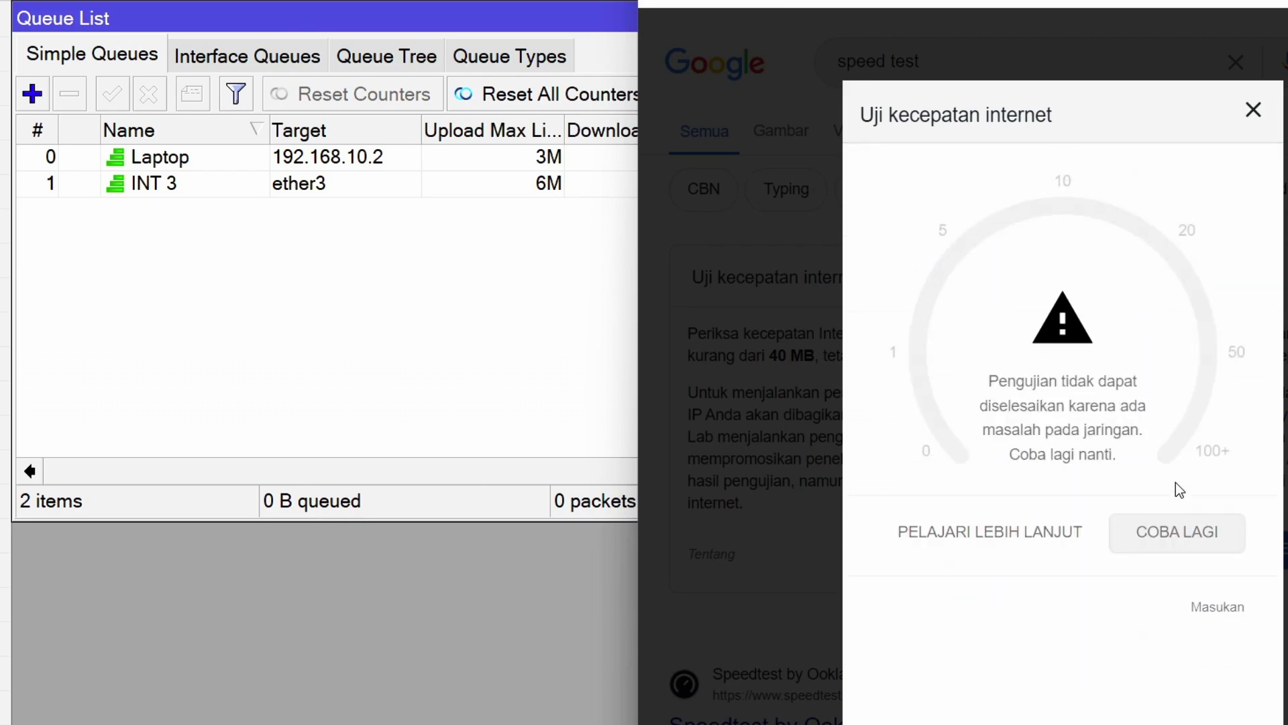
{"action": "left_click", "coordinate": [1170, 529]}
Reopen the Ethernet adapter's IPv4 properties from Network Connections.
{"action": "left_click", "coordinate": [957, 722]}
{"action": "key", "text": "super+Up"}
{"action": "double_click", "coordinate": [301, 321]}
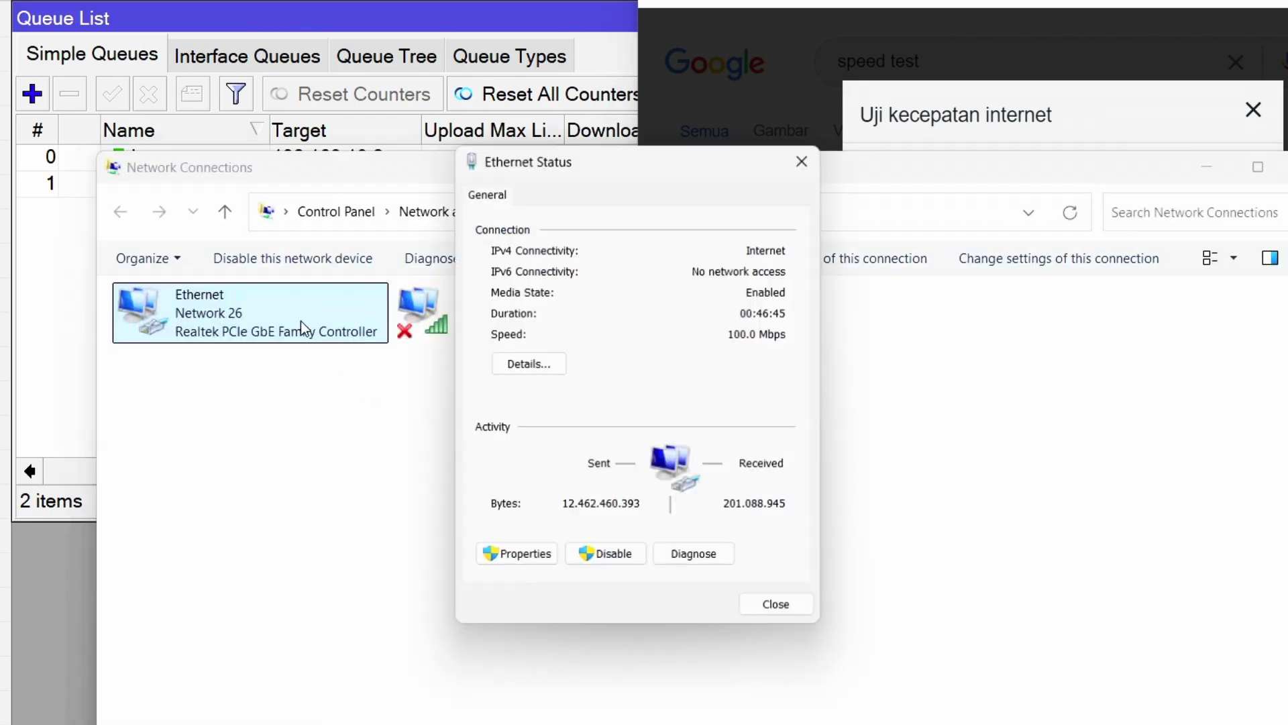
{"action": "left_click", "coordinate": [530, 550]}
{"action": "double_click", "coordinate": [624, 412]}
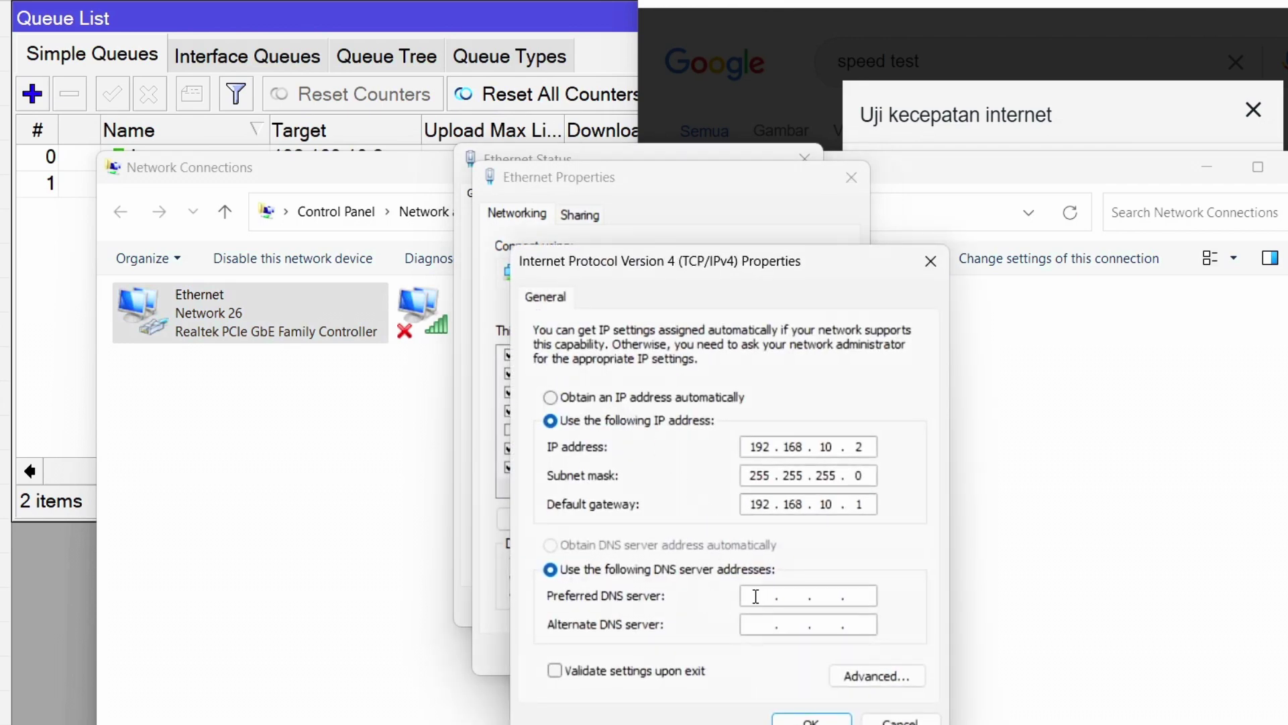
Set the Ethernet adapter's preferred DNS server to 1.1.1.1 and alternate DNS server to 1.0.0.1, and save the settings.
{"action": "left_click", "coordinate": [755, 595]}
{"action": "type", "text": "1.1.1.1"}
{"action": "left_click", "coordinate": [755, 624]}
{"action": "type", "text": "1.0.0.1"}
{"action": "left_click", "coordinate": [838, 716]}
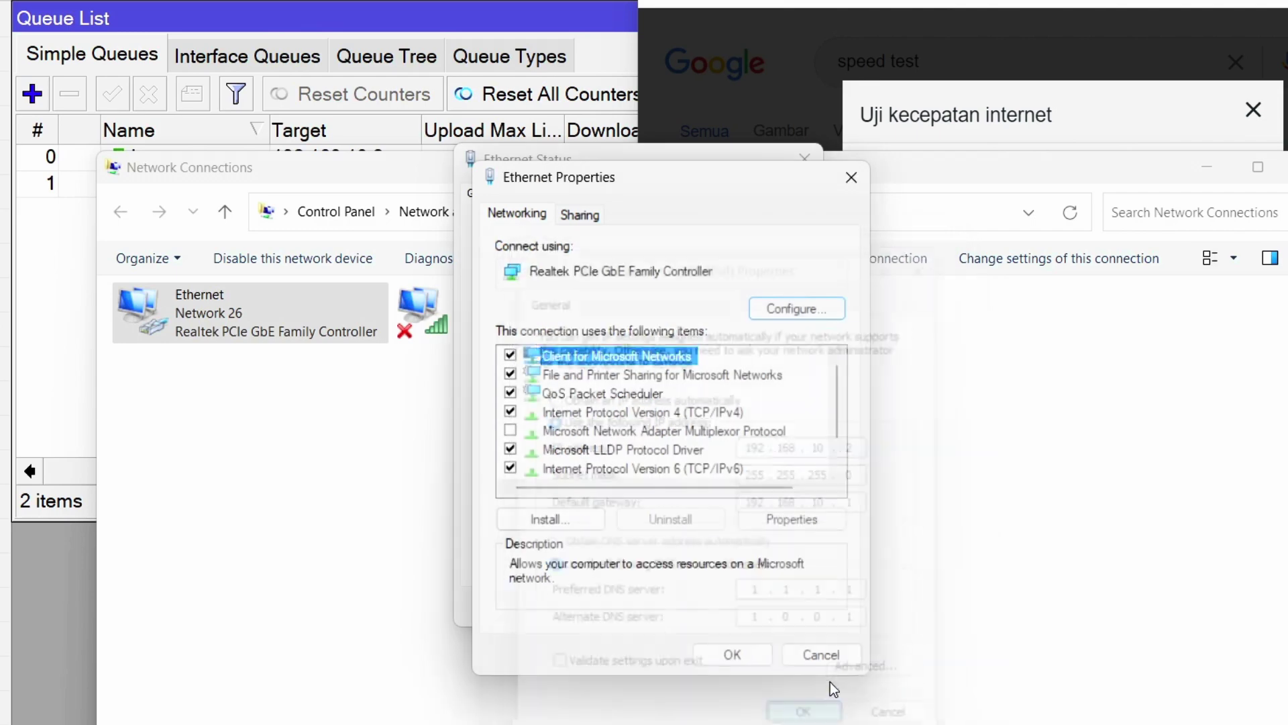
{"action": "left_click", "coordinate": [743, 659]}
{"action": "left_click", "coordinate": [799, 612]}
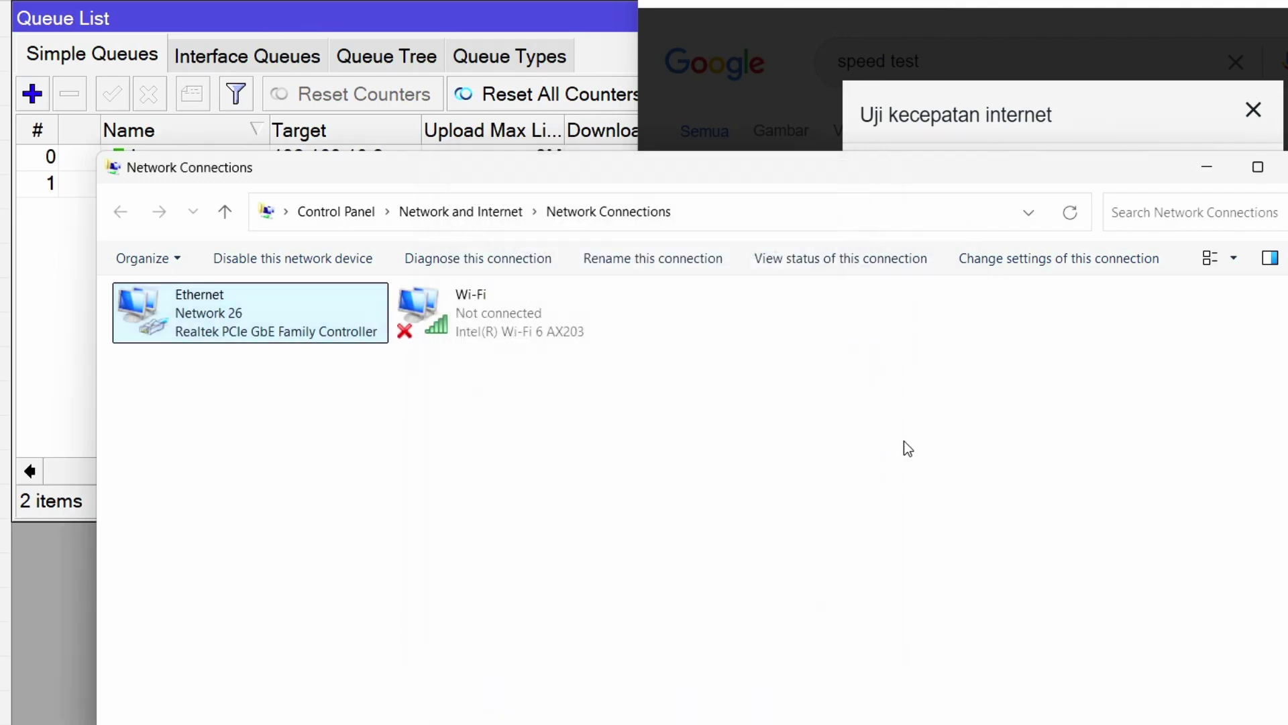
Minimize Network Connections and retry the internet speed test with the new DNS servers.
{"action": "left_click", "coordinate": [1201, 171]}
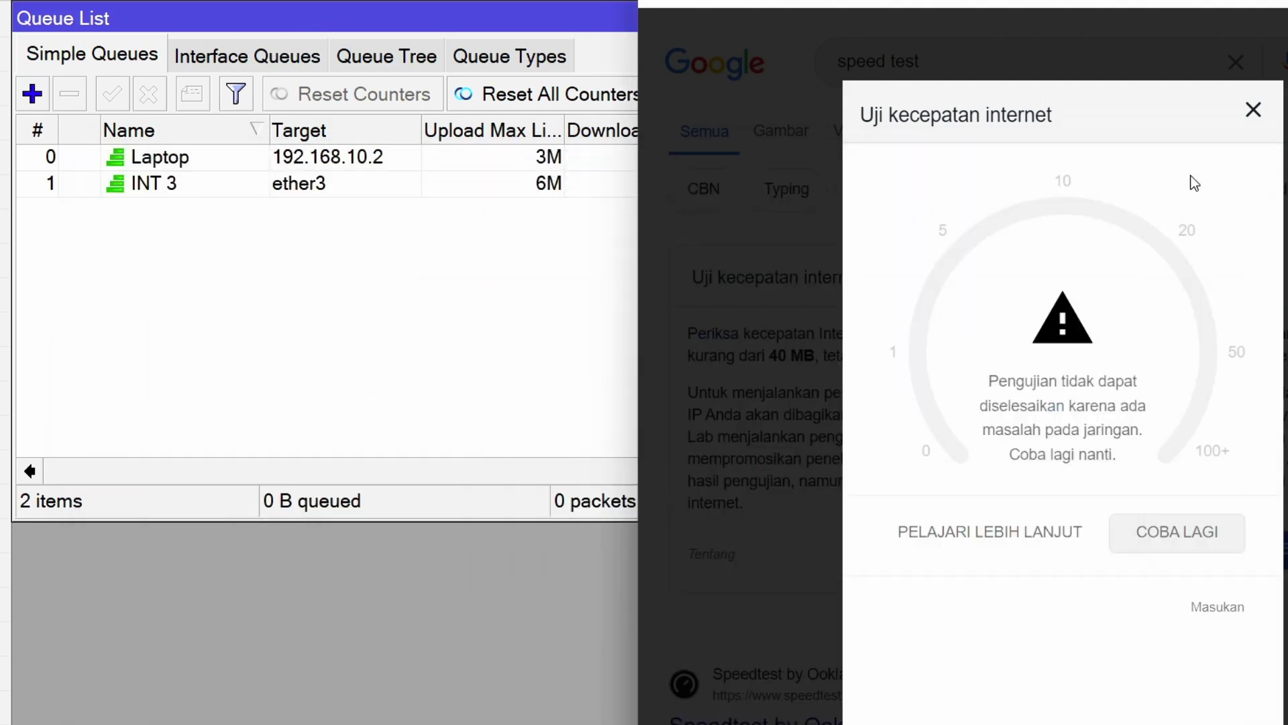
{"action": "left_click", "coordinate": [1158, 538]}
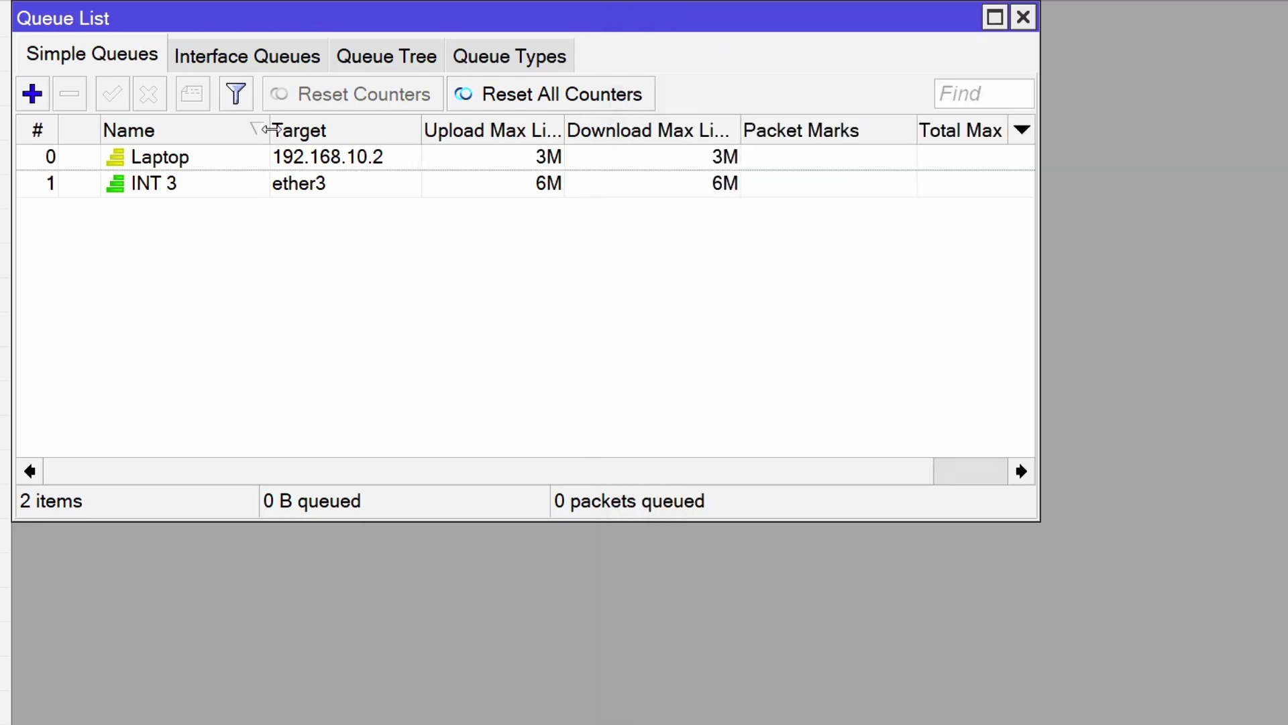
Narrow the queue list's Name column in WinBox and open the Laptop queue's settings.
{"action": "left_click_drag", "start_coordinate": [271, 129], "coordinate": [212, 124]}
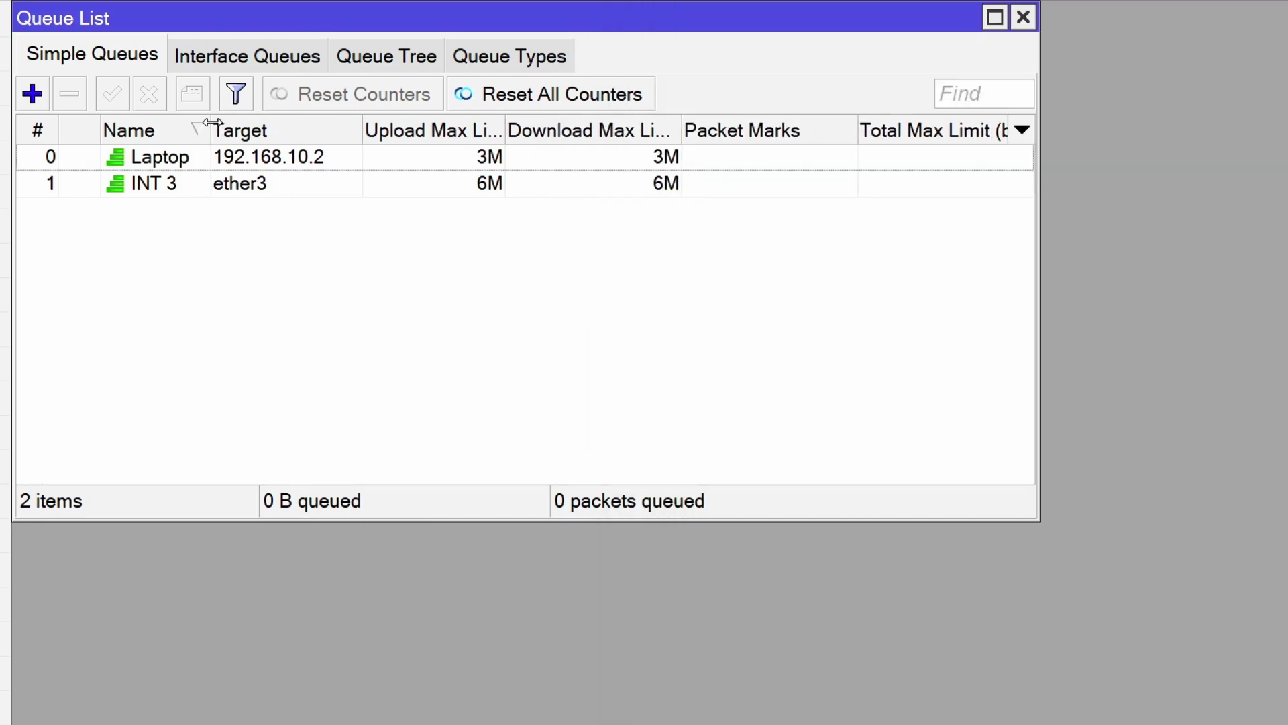
{"action": "left_click", "coordinate": [273, 160]}
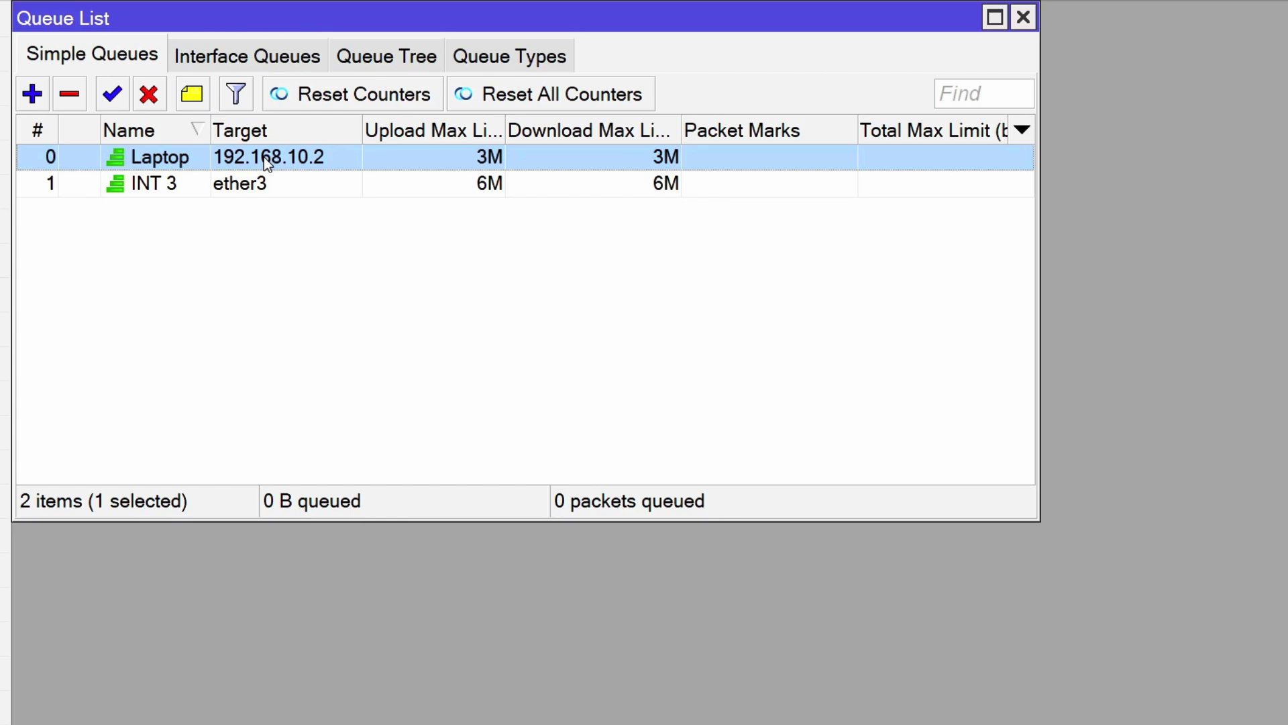
{"action": "double_click", "coordinate": [489, 159]}
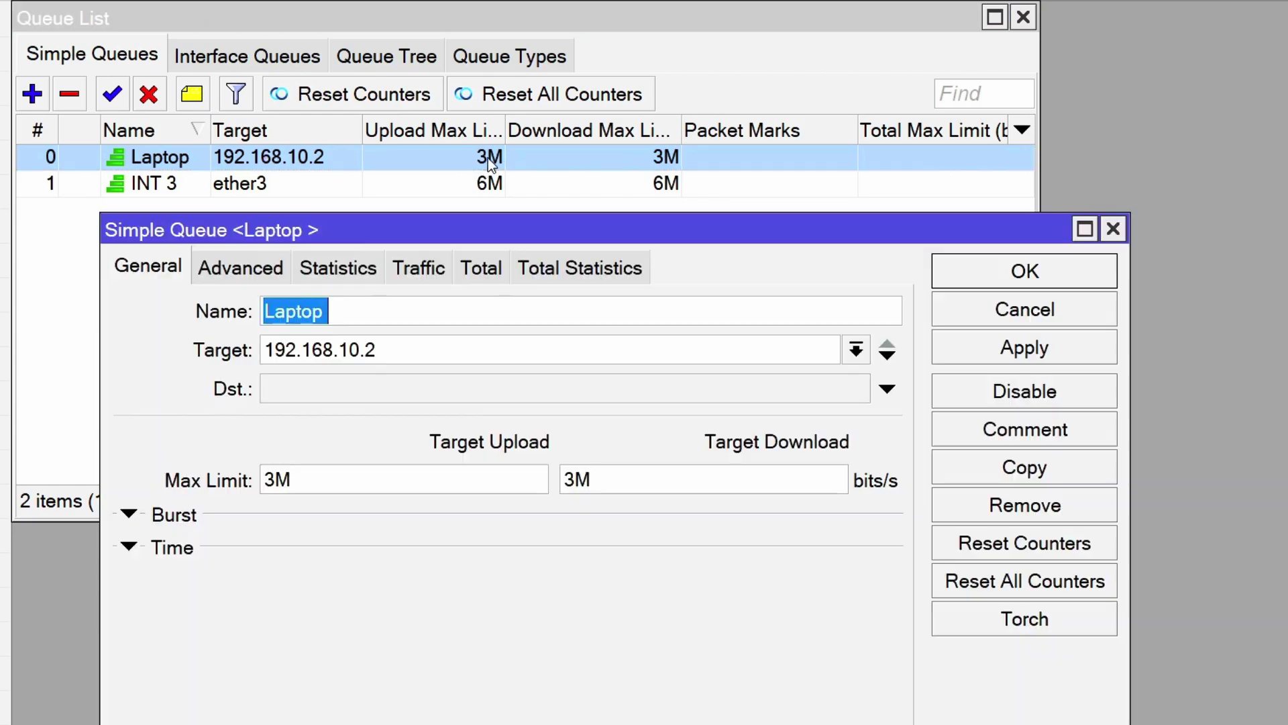
Set the Laptop queue's target upload and target download max limits to 3k and apply the change.
{"action": "left_click", "coordinate": [303, 481]}
{"action": "key", "text": "BackSpace"}
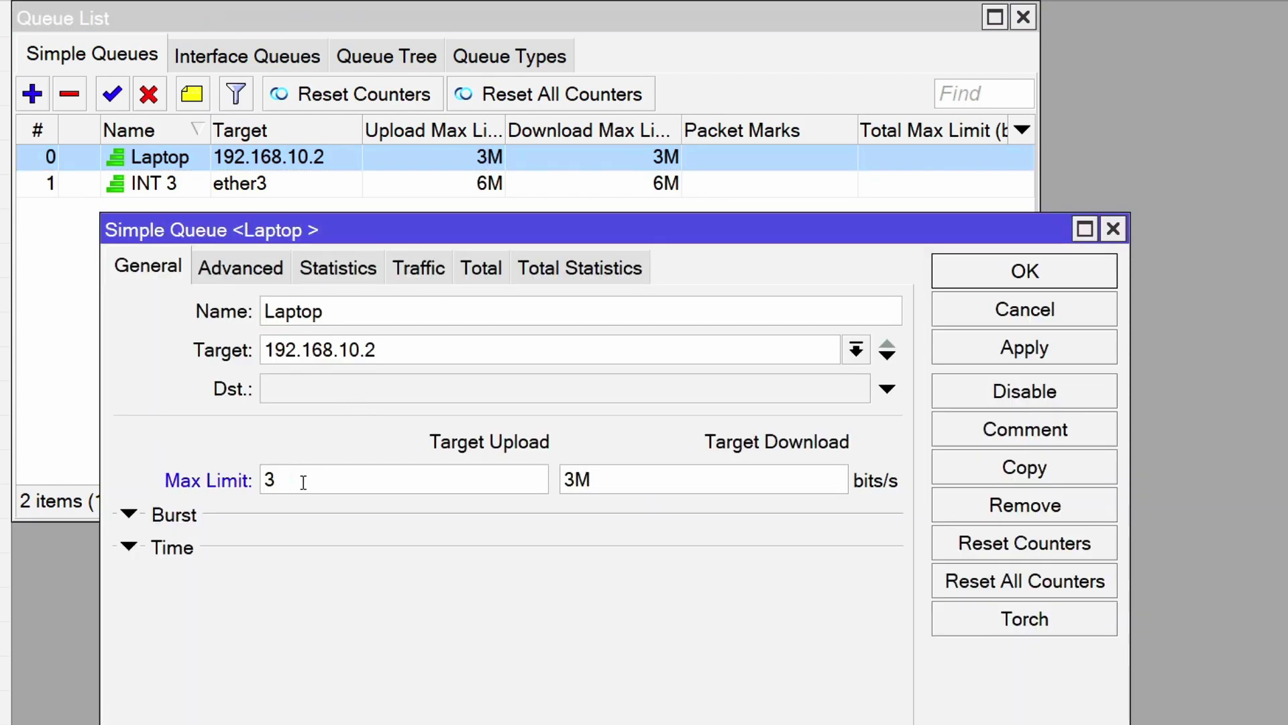
{"action": "type", "text": "k"}
{"action": "left_click", "coordinate": [611, 471]}
{"action": "key", "text": "BackSpace"}
{"action": "type", "text": "k"}
{"action": "left_click", "coordinate": [977, 355]}
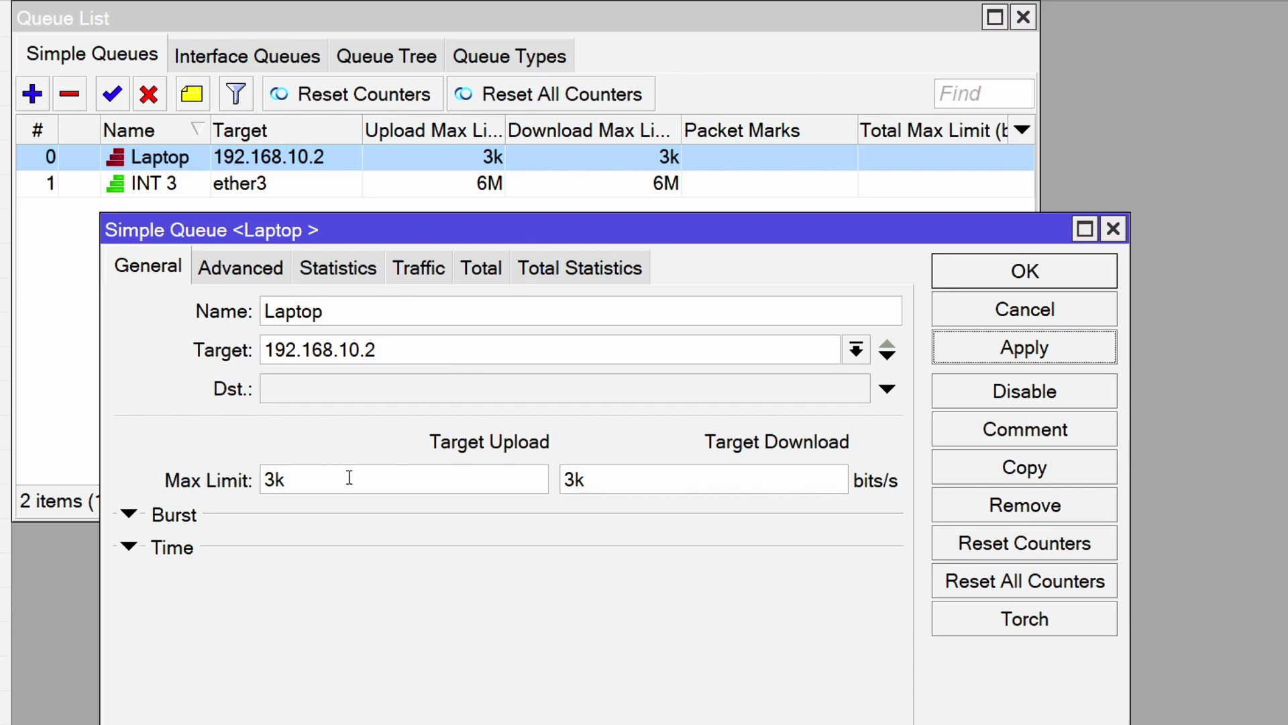
Set the Laptop queue's upload and download max limits to 3M and apply the change.
{"action": "left_click_drag", "start_coordinate": [334, 479], "coordinate": [278, 479]}
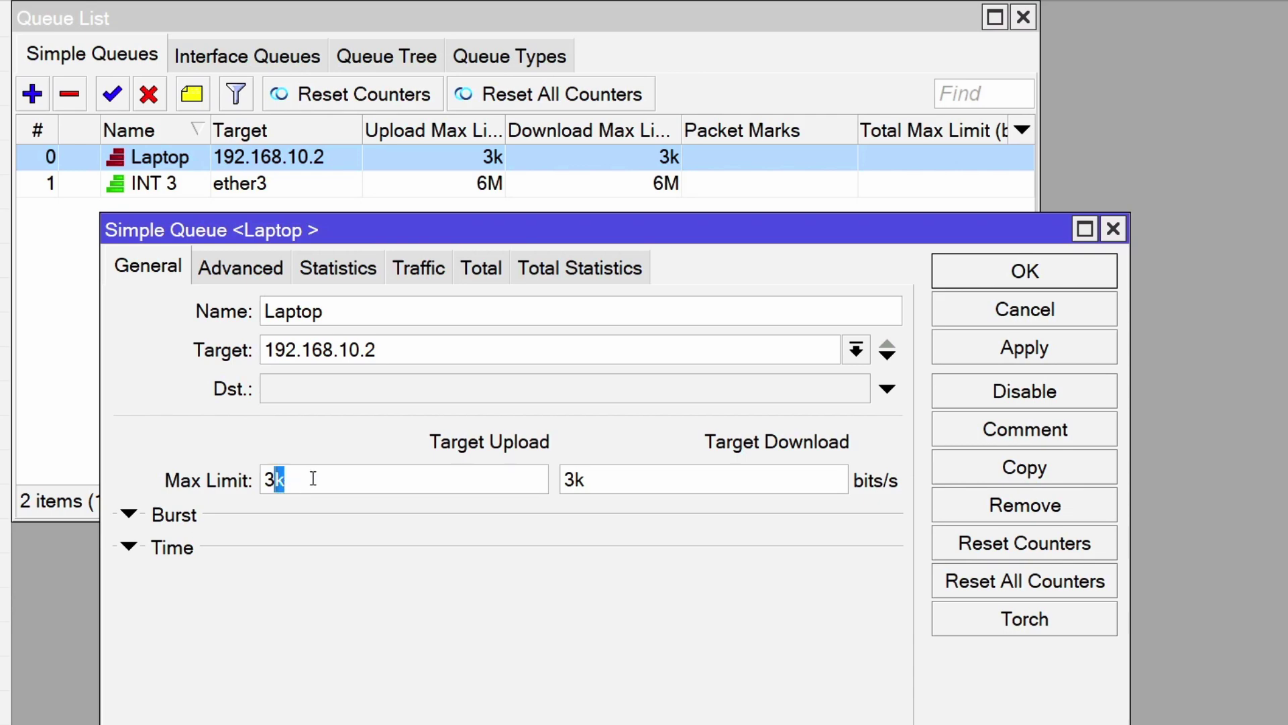
{"action": "key", "text": "BackSpace"}
{"action": "type", "text": "M"}
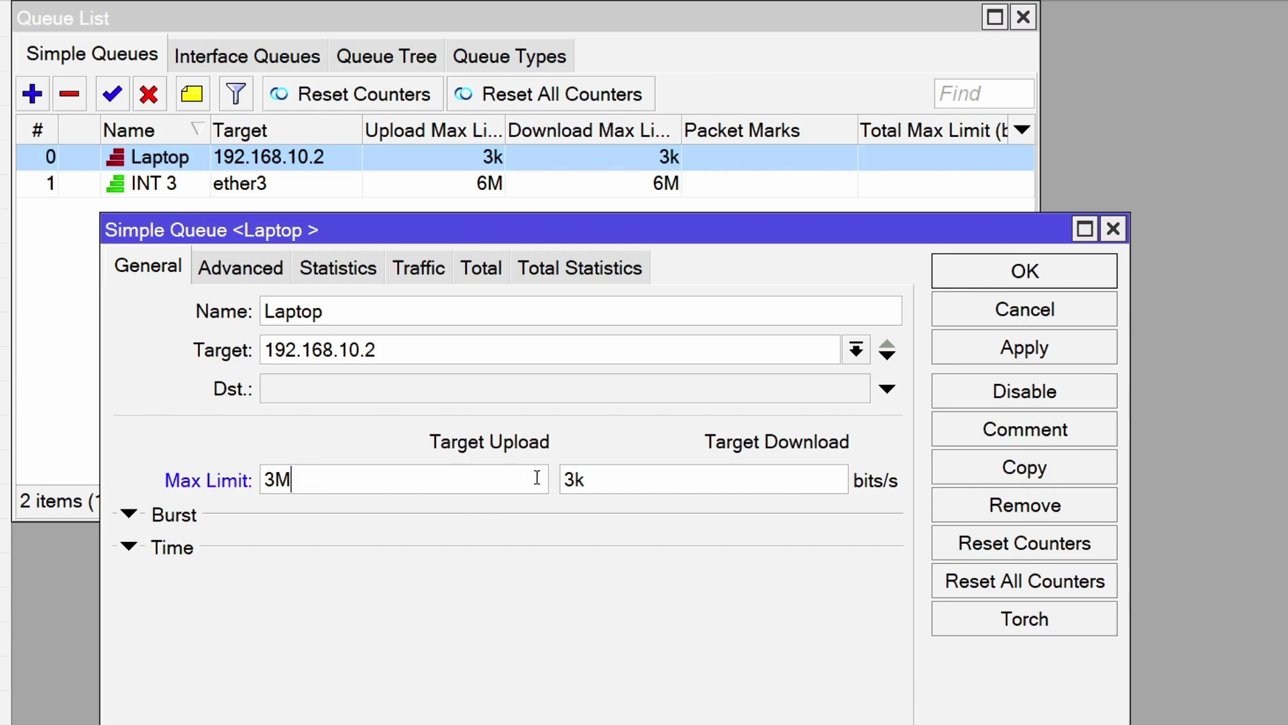
{"action": "key", "text": "BackSpace"}
{"action": "type", "text": "G"}
{"action": "key", "text": "BackSpace"}
{"action": "type", "text": "m"}
{"action": "left_click", "coordinate": [1017, 361]}
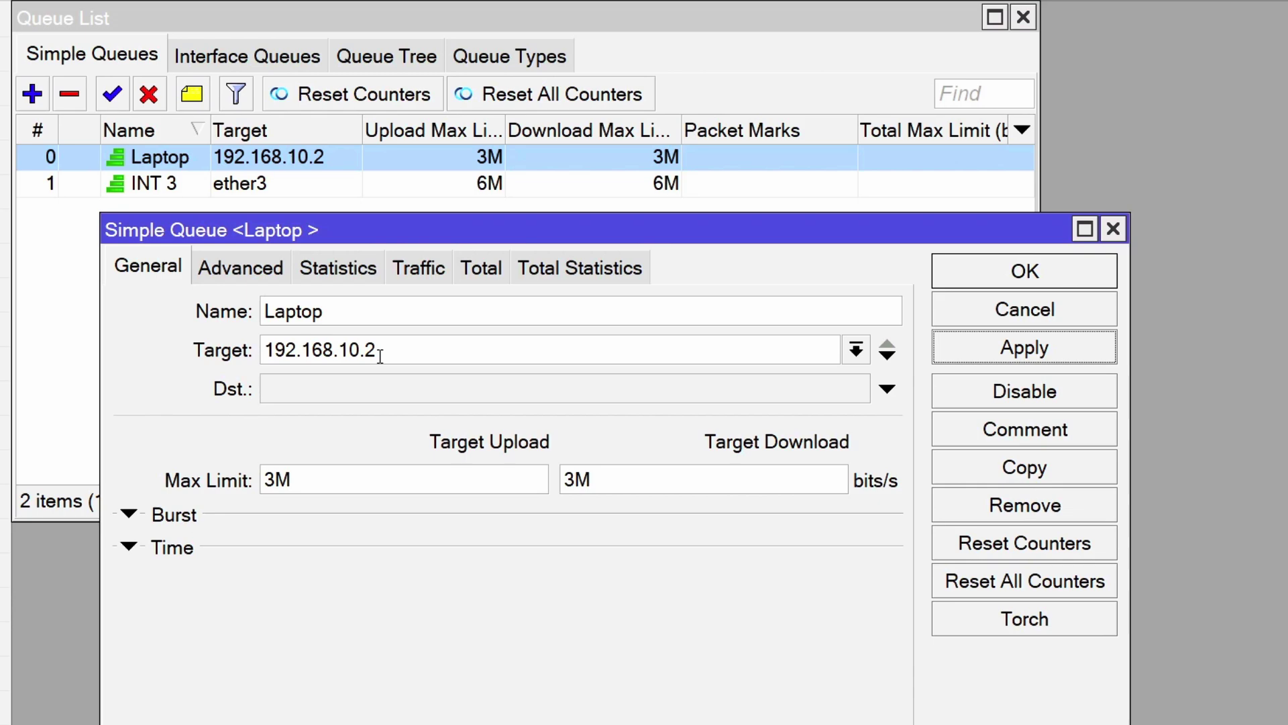
Change the Laptop queue's target to the ether2-Client interface and save the queue.
{"action": "left_click", "coordinate": [856, 349]}
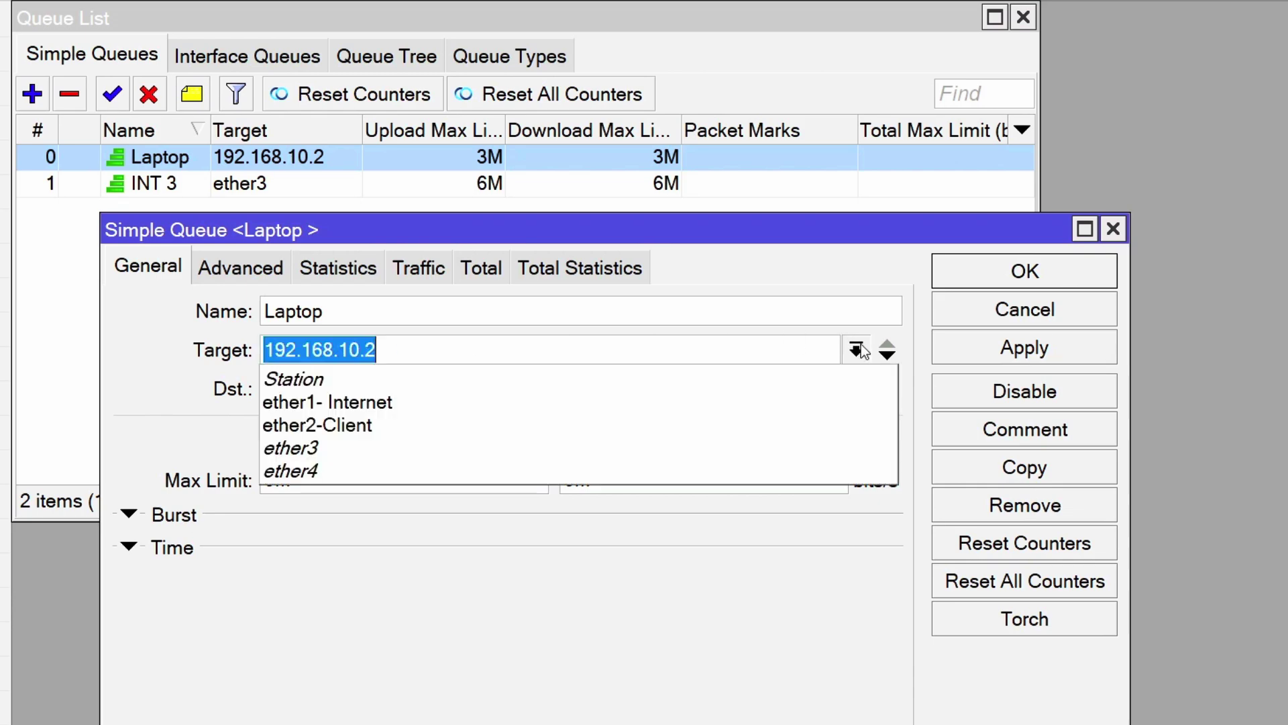
{"action": "left_click", "coordinate": [303, 424]}
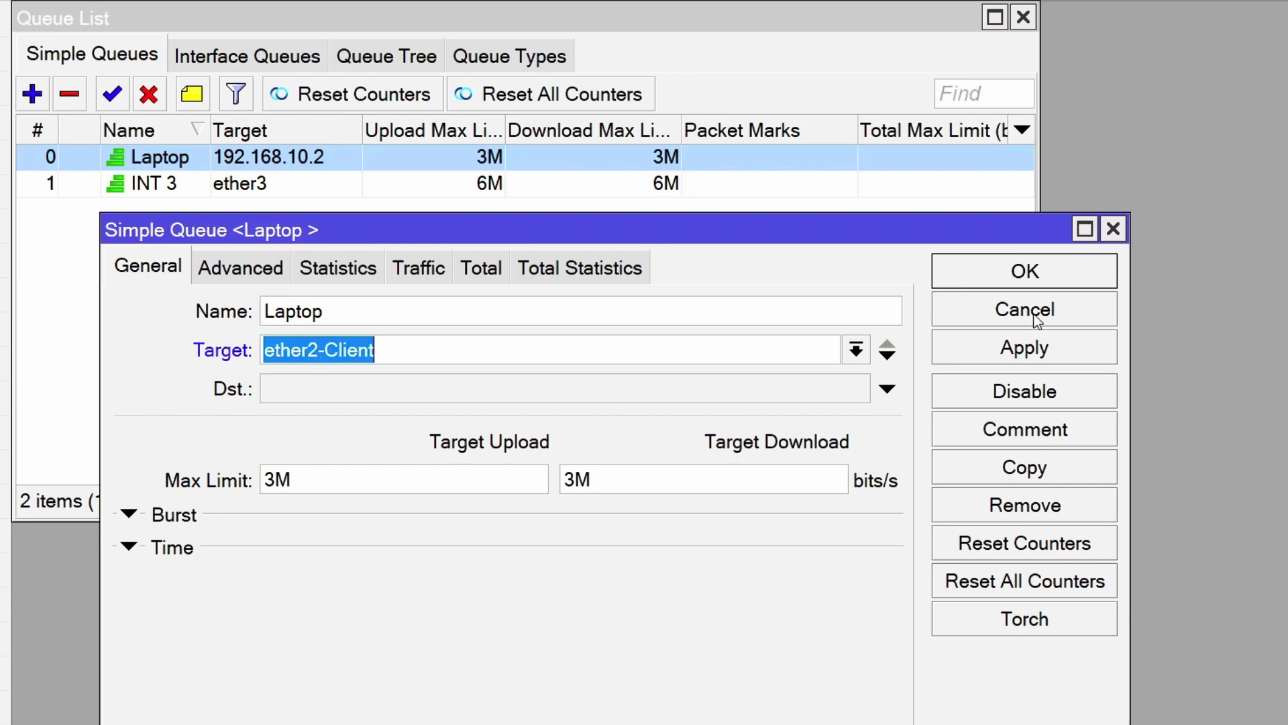
{"action": "left_click", "coordinate": [1057, 349]}
{"action": "left_click", "coordinate": [1032, 275]}
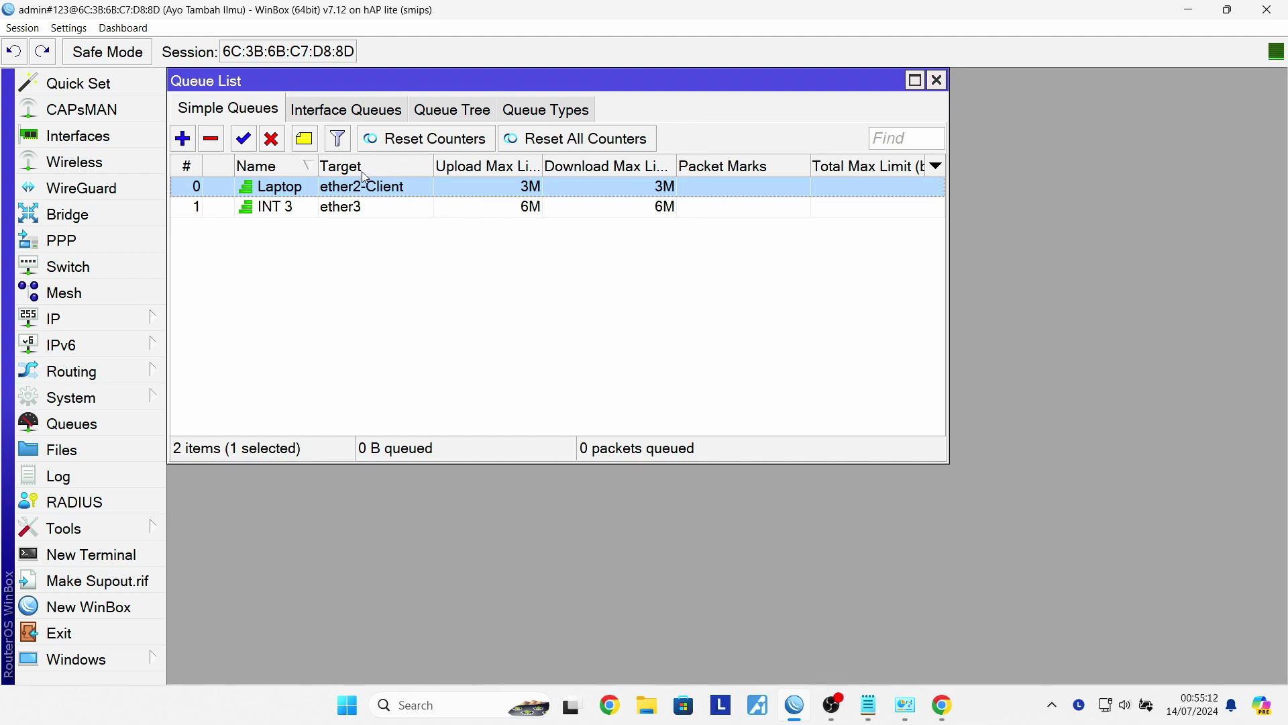
Close the queue list, WinBox and the browser window with the speed test.
{"action": "left_click", "coordinate": [936, 81]}
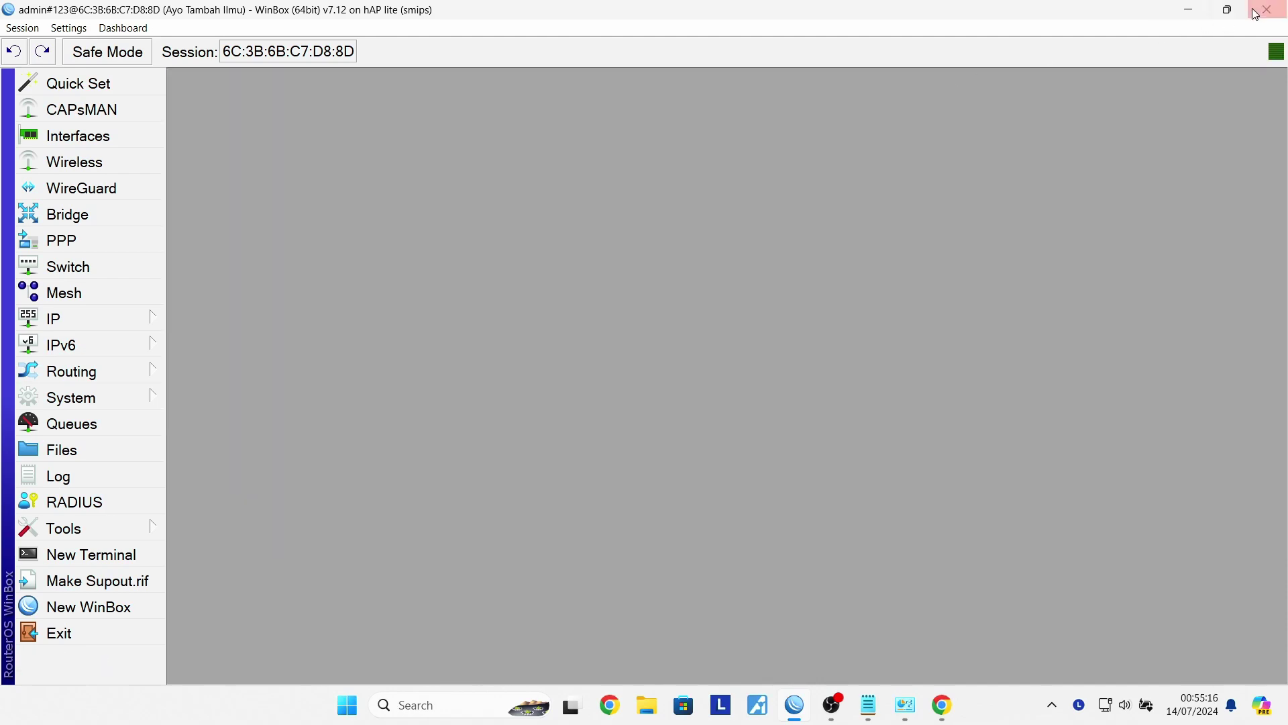
{"action": "left_click", "coordinate": [1267, 9]}
{"action": "scroll", "coordinate": [1013, 180], "scroll_direction": "down", "scroll_amount": 1}
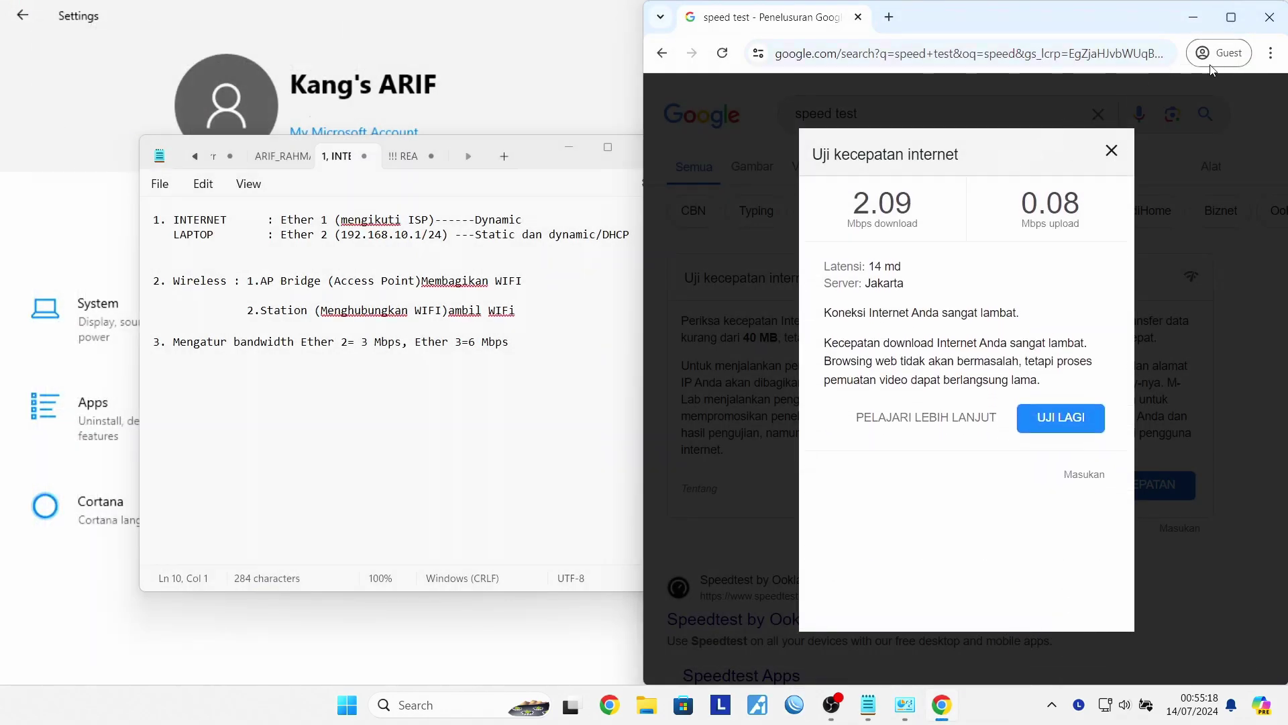
{"action": "left_click", "coordinate": [1268, 17]}
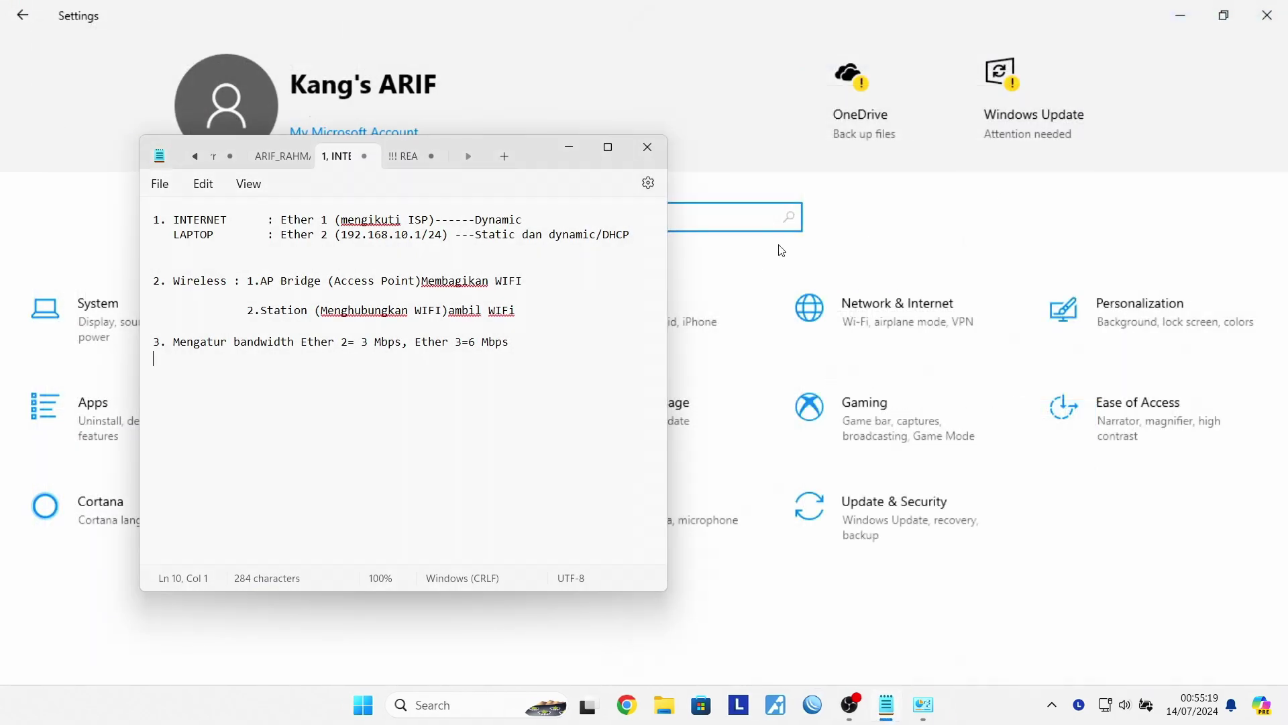
{"action": "left_click", "coordinate": [852, 703]}
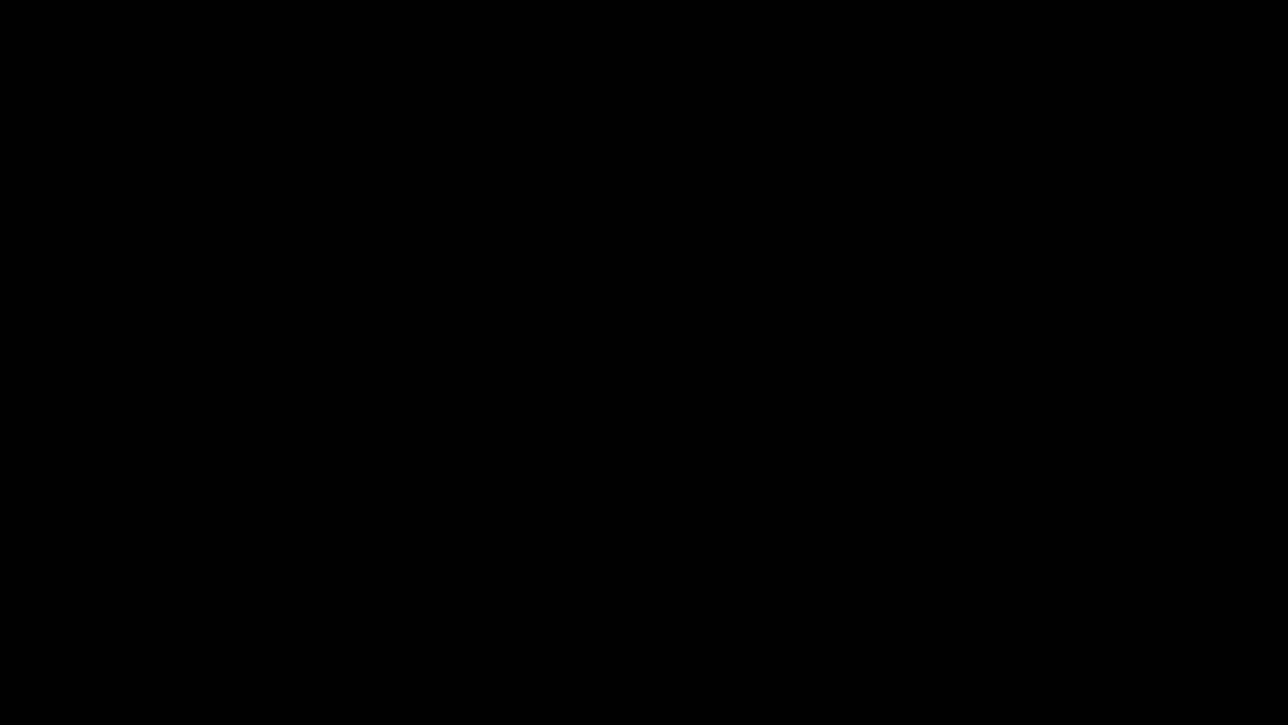